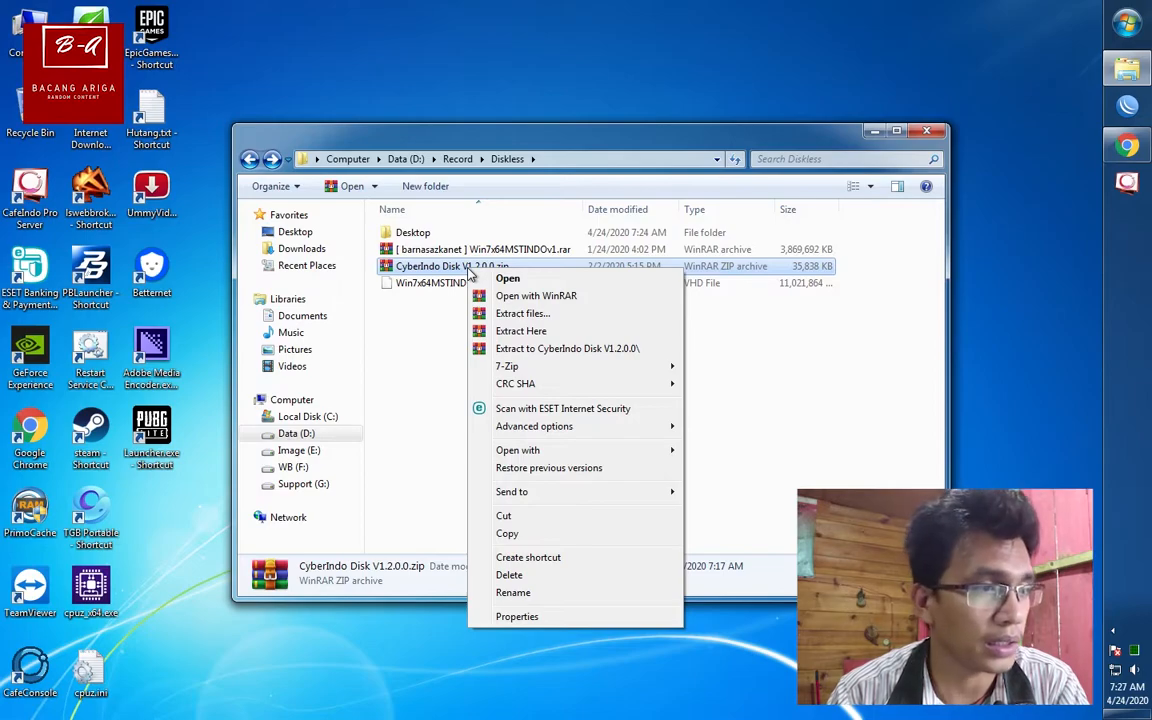
Extract CyberIndo Disk V1.2.0.0.zip into the current folder, open the extracted CyberIndo Disk folder and select Install_Server_CyberIndo.exe
{"action": "left_click", "coordinate": [520, 331]}
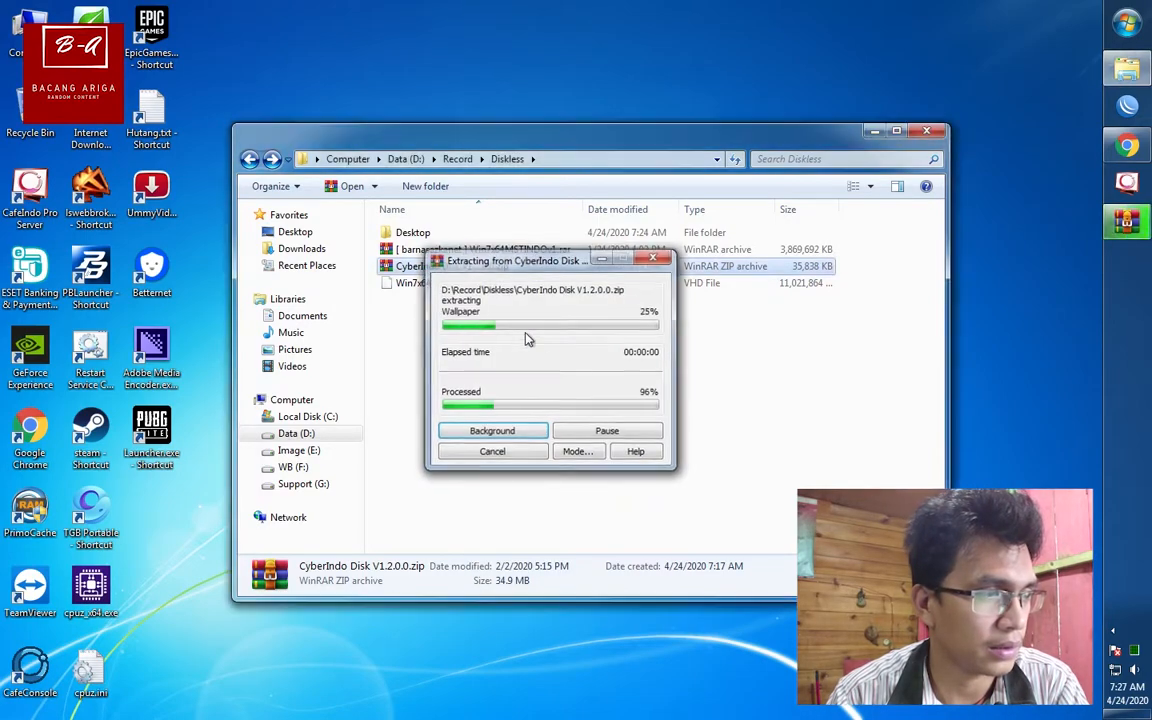
{"action": "left_click", "coordinate": [502, 368]}
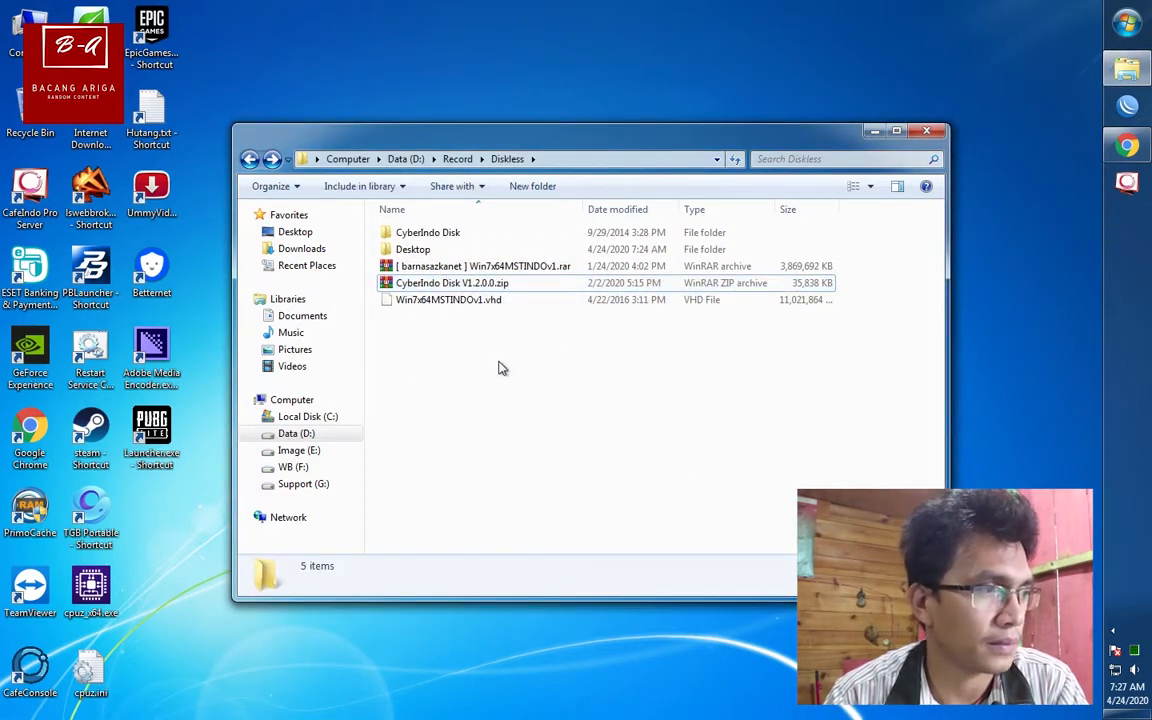
{"action": "double_click", "coordinate": [430, 234]}
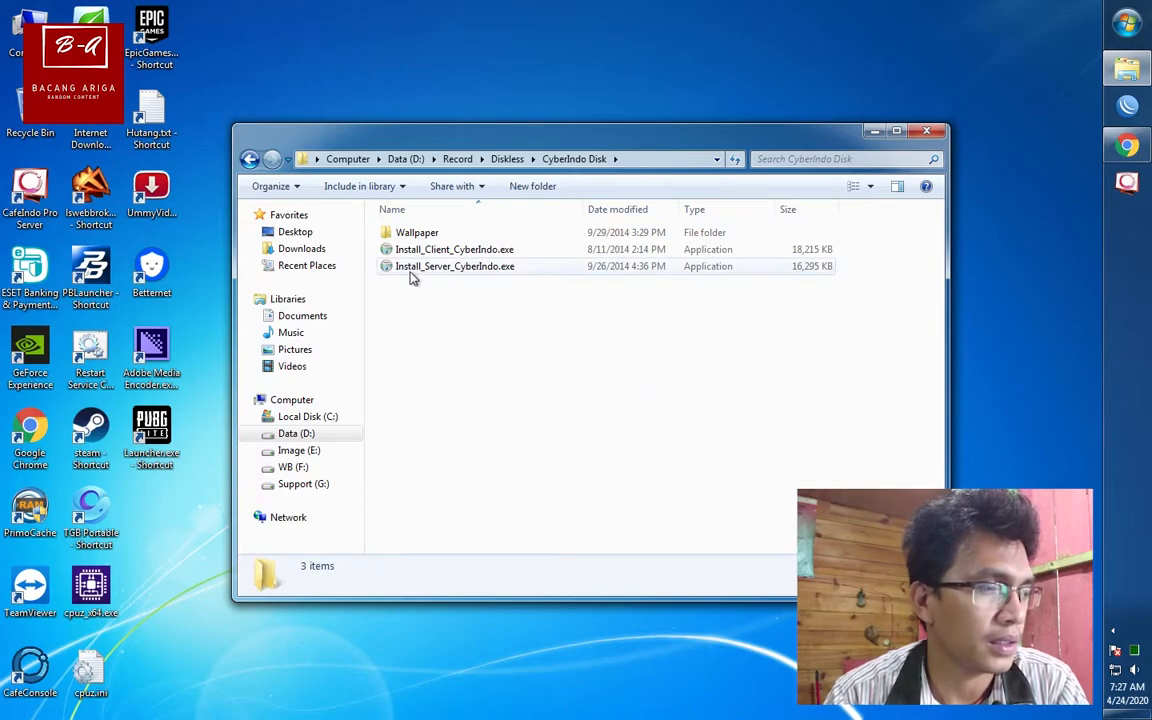
{"action": "left_click", "coordinate": [462, 271]}
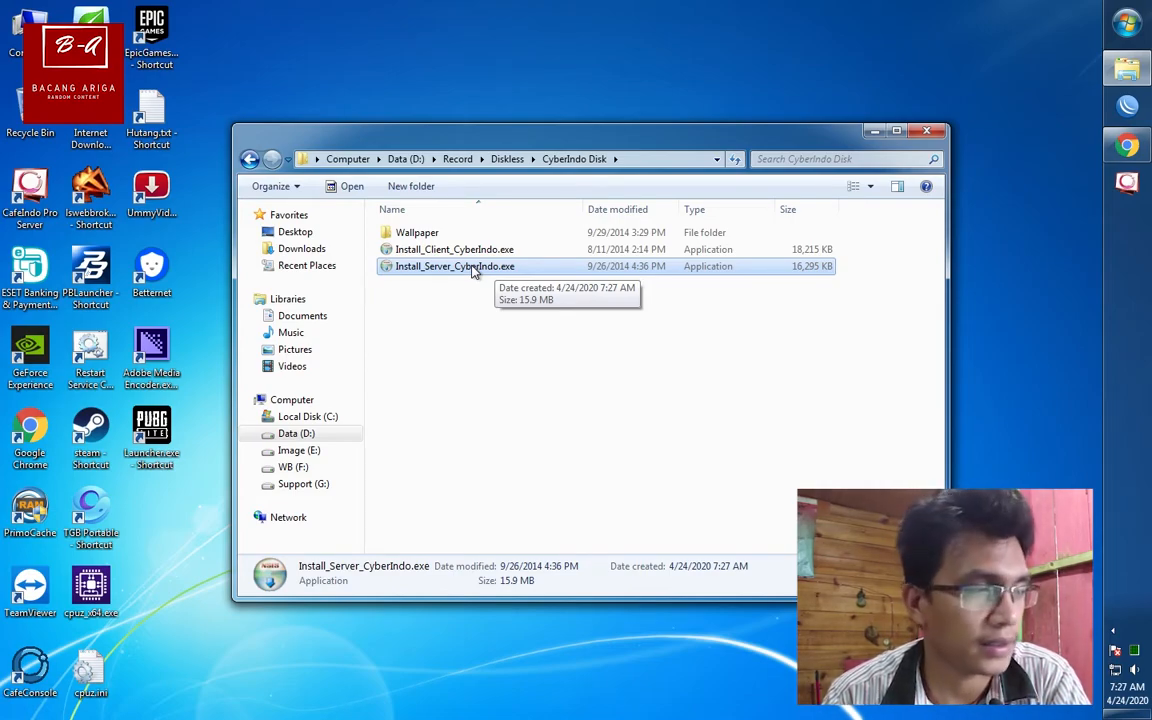
Examine the computer's hard disk drives, comparing the size and free space of Image (E:) and WB (F:)
{"action": "left_click", "coordinate": [289, 400]}
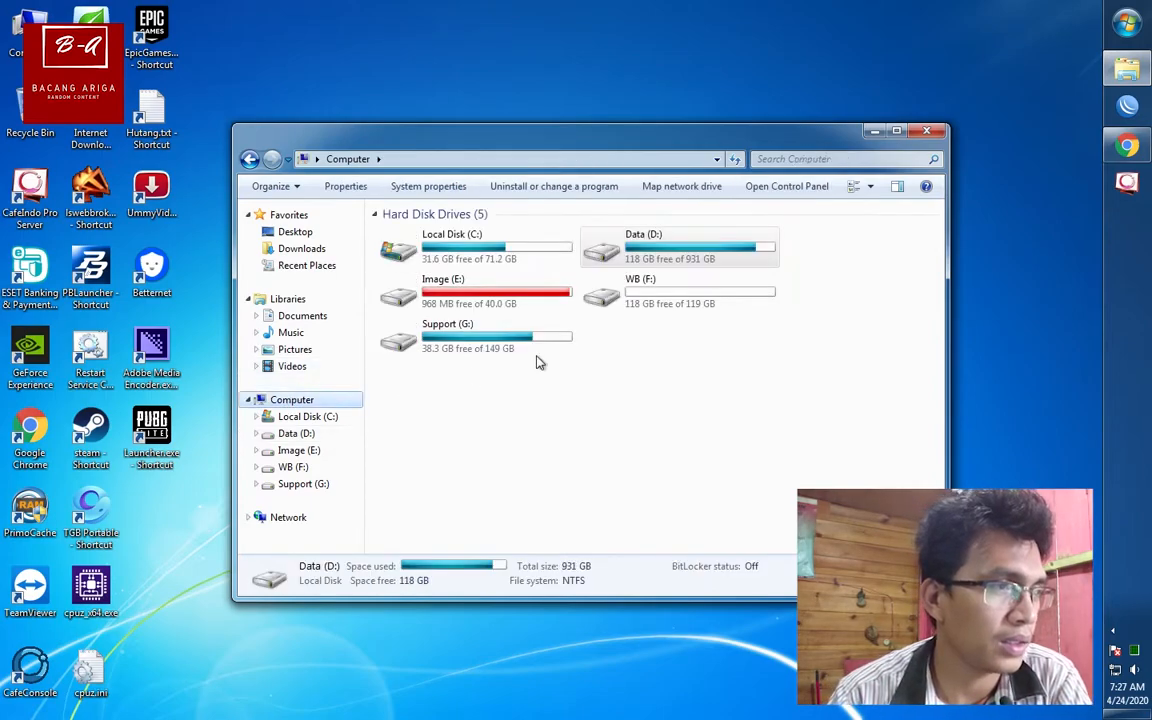
{"action": "left_click_drag", "start_coordinate": [562, 139], "coordinate": [605, 124]}
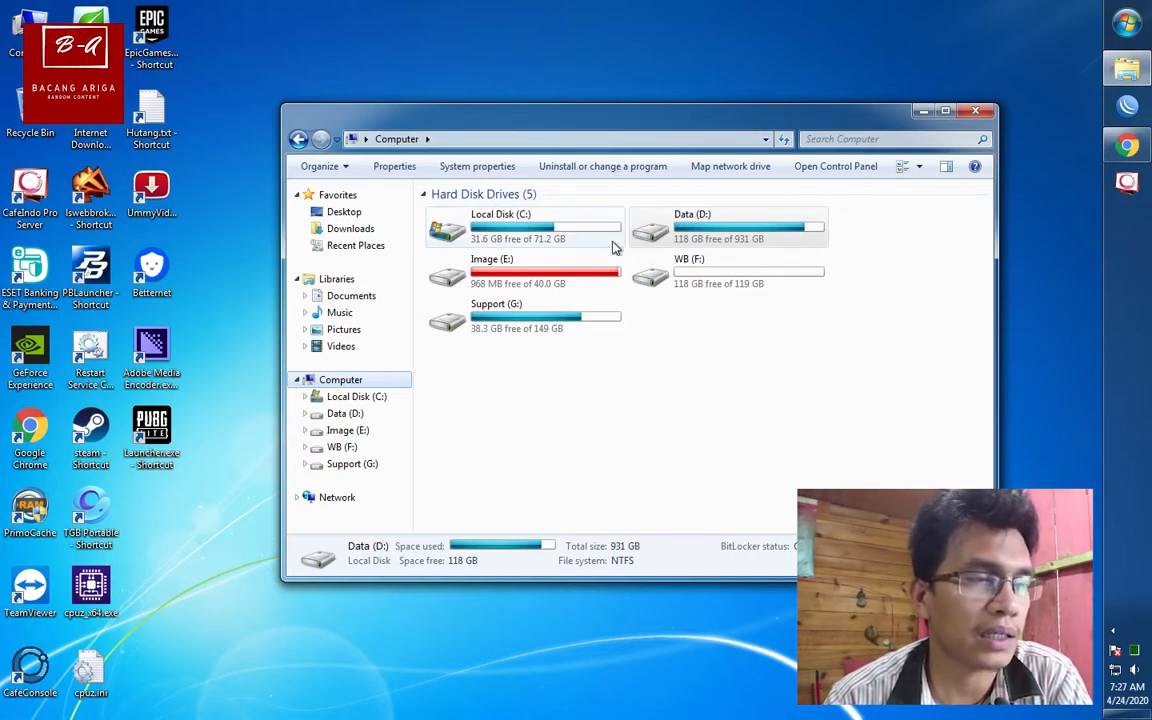
{"action": "left_click", "coordinate": [531, 283]}
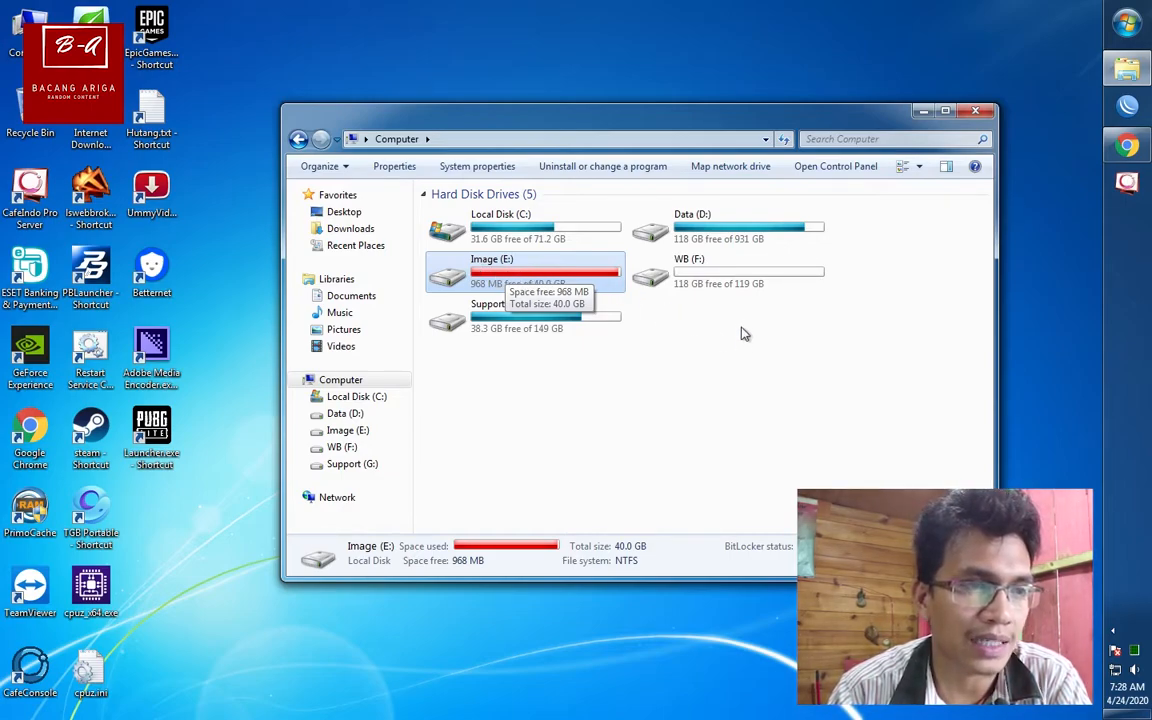
{"action": "left_click", "coordinate": [718, 285]}
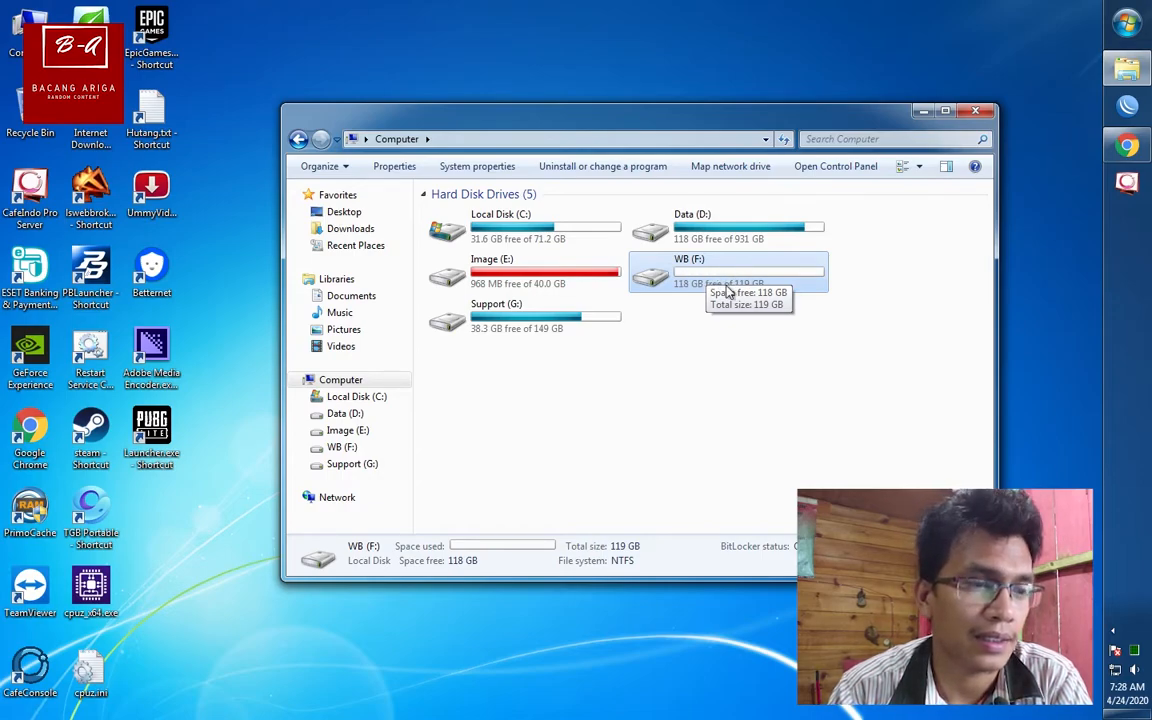
{"action": "left_click", "coordinate": [558, 283]}
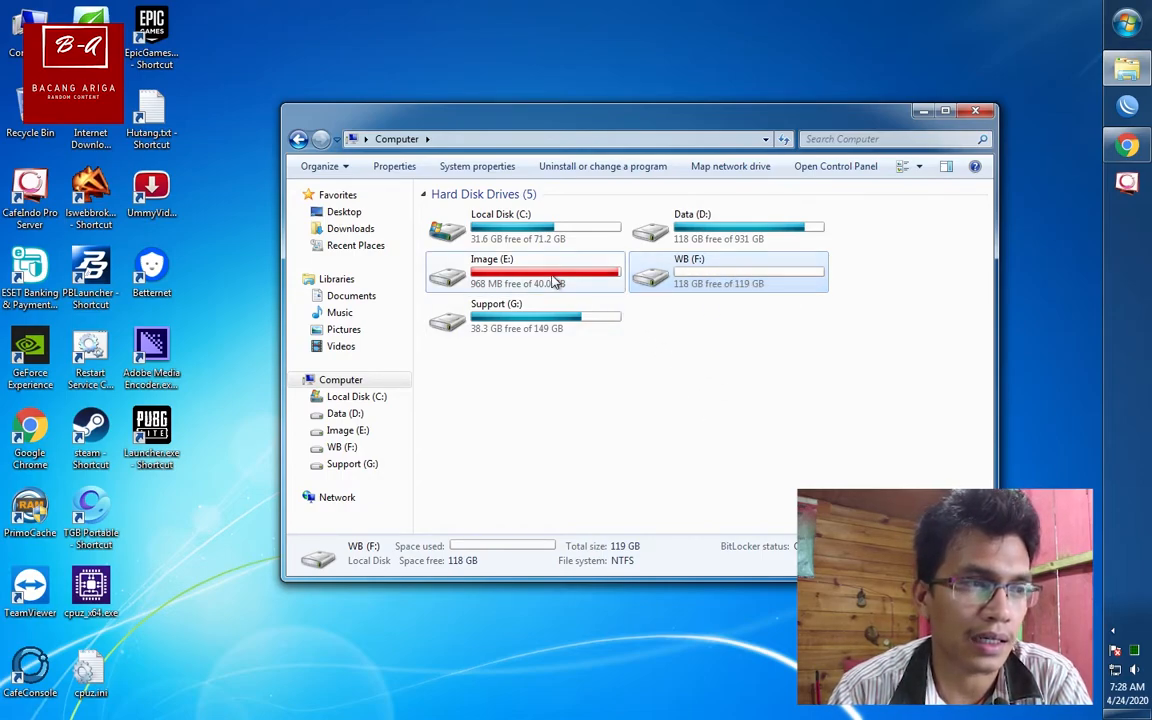
{"action": "left_click", "coordinate": [686, 277]}
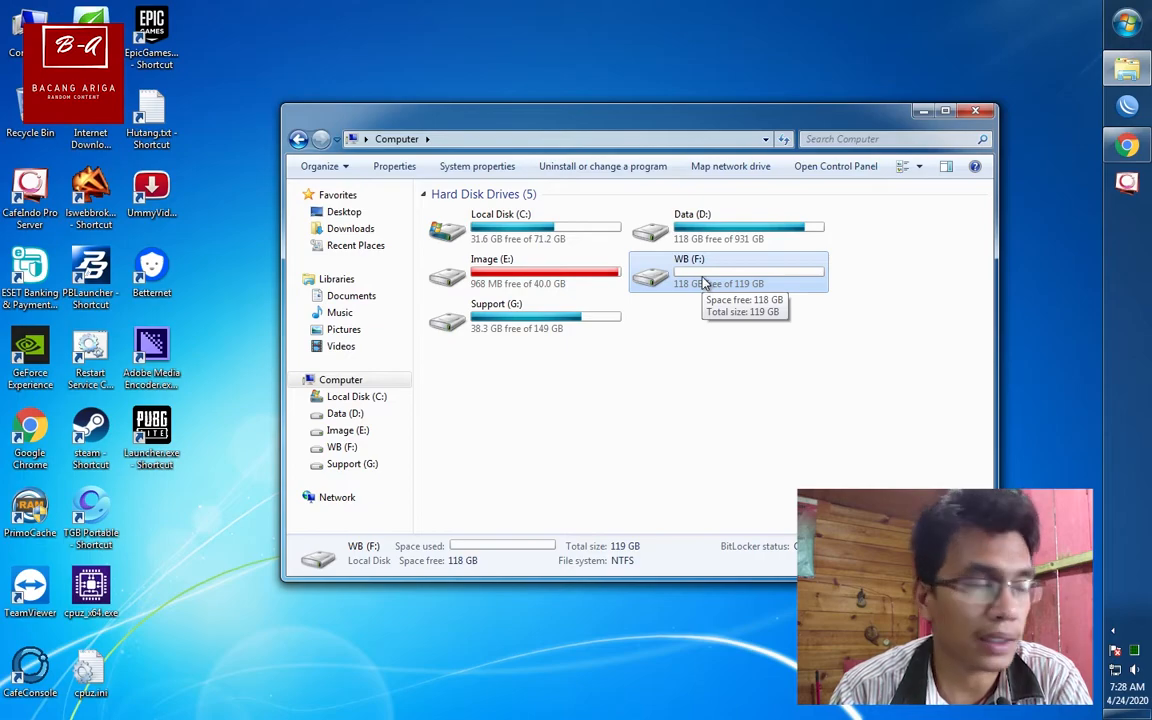
{"action": "left_click", "coordinate": [561, 259]}
{"action": "left_click", "coordinate": [705, 281]}
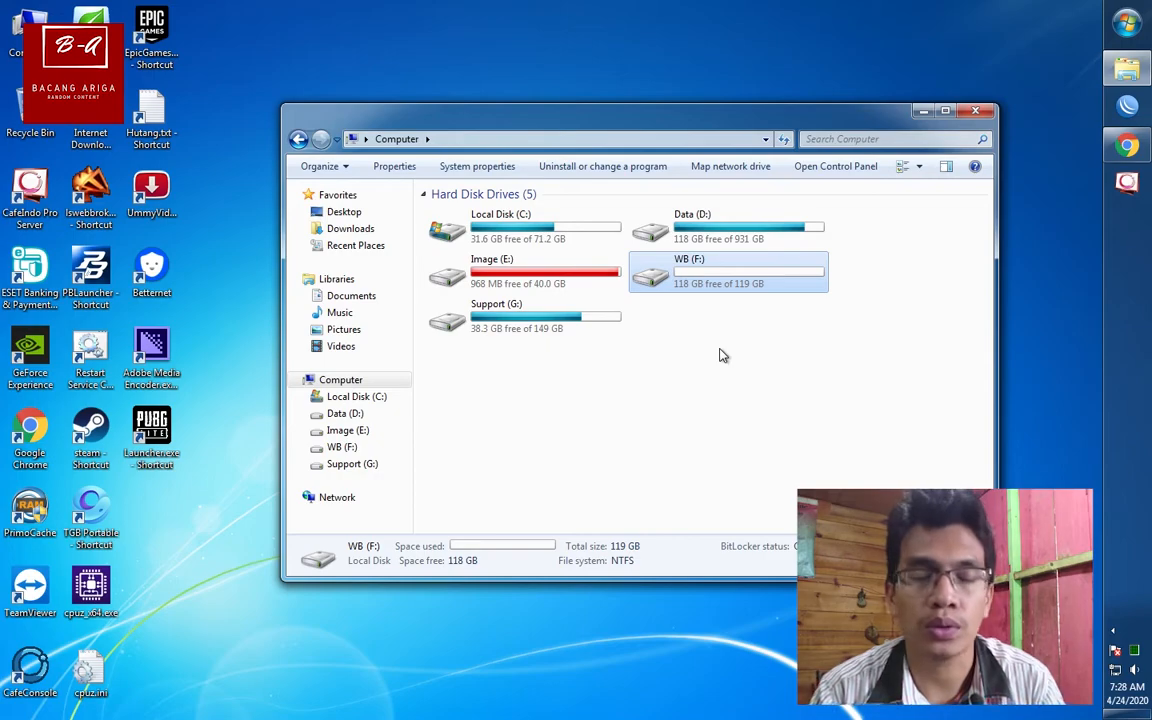
{"action": "left_click", "coordinate": [556, 284]}
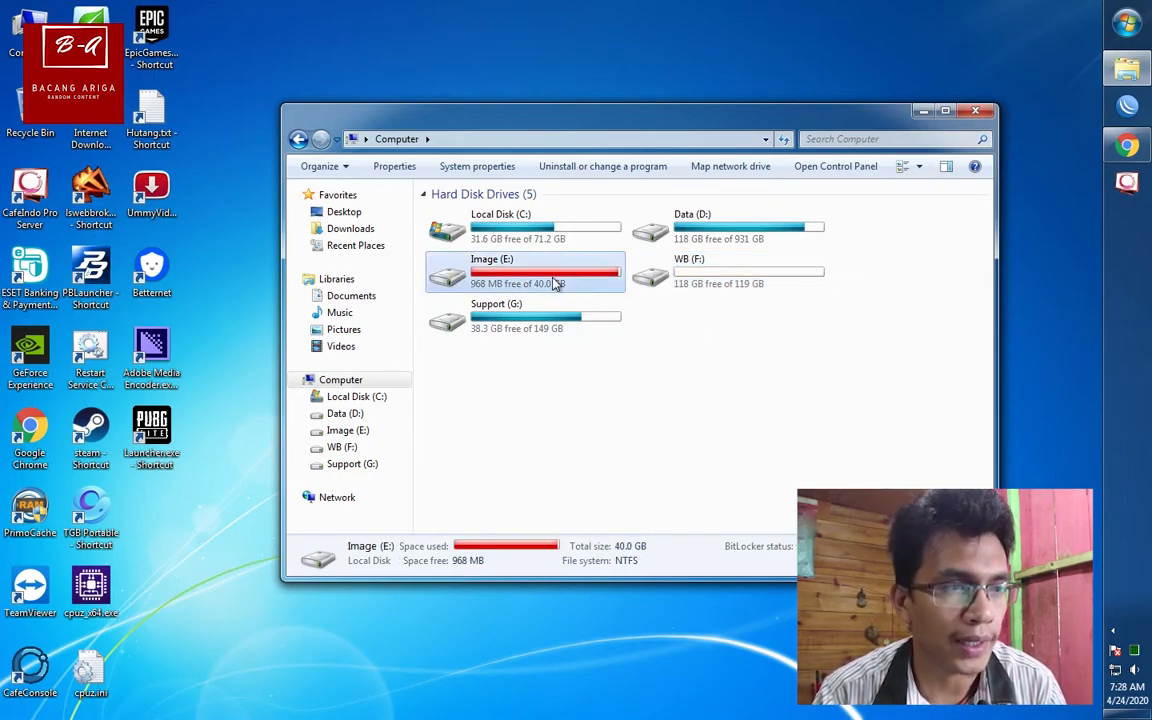
{"action": "left_click", "coordinate": [712, 272]}
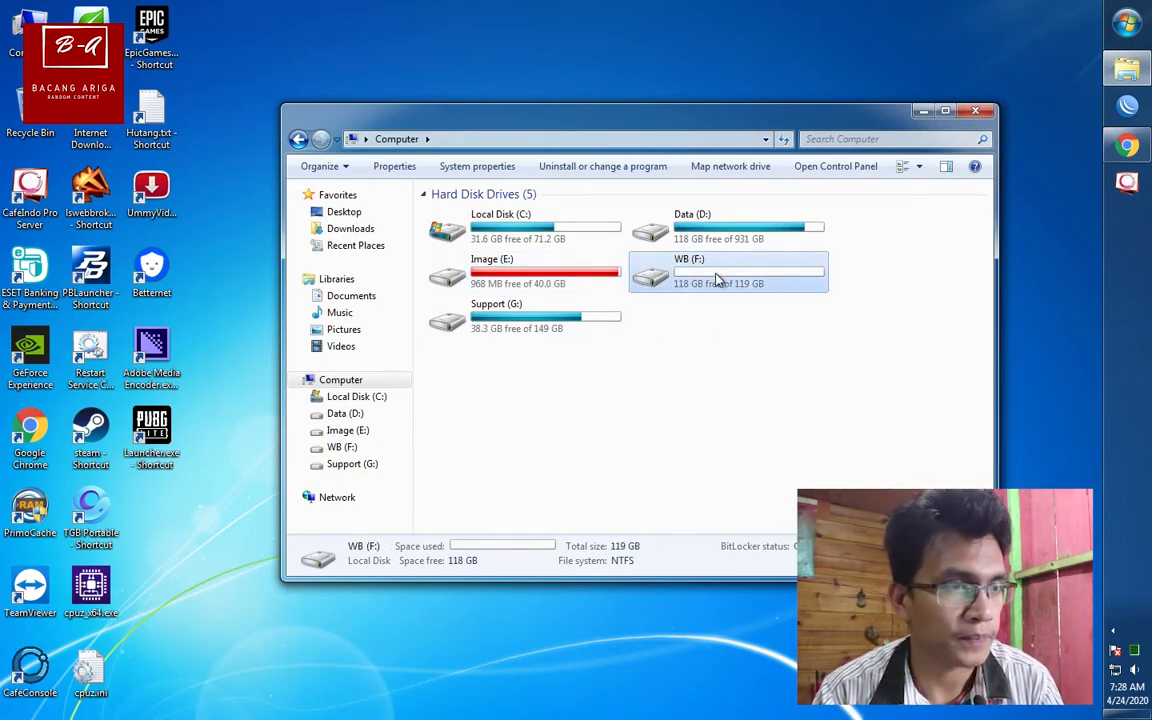
{"action": "left_click", "coordinate": [558, 283]}
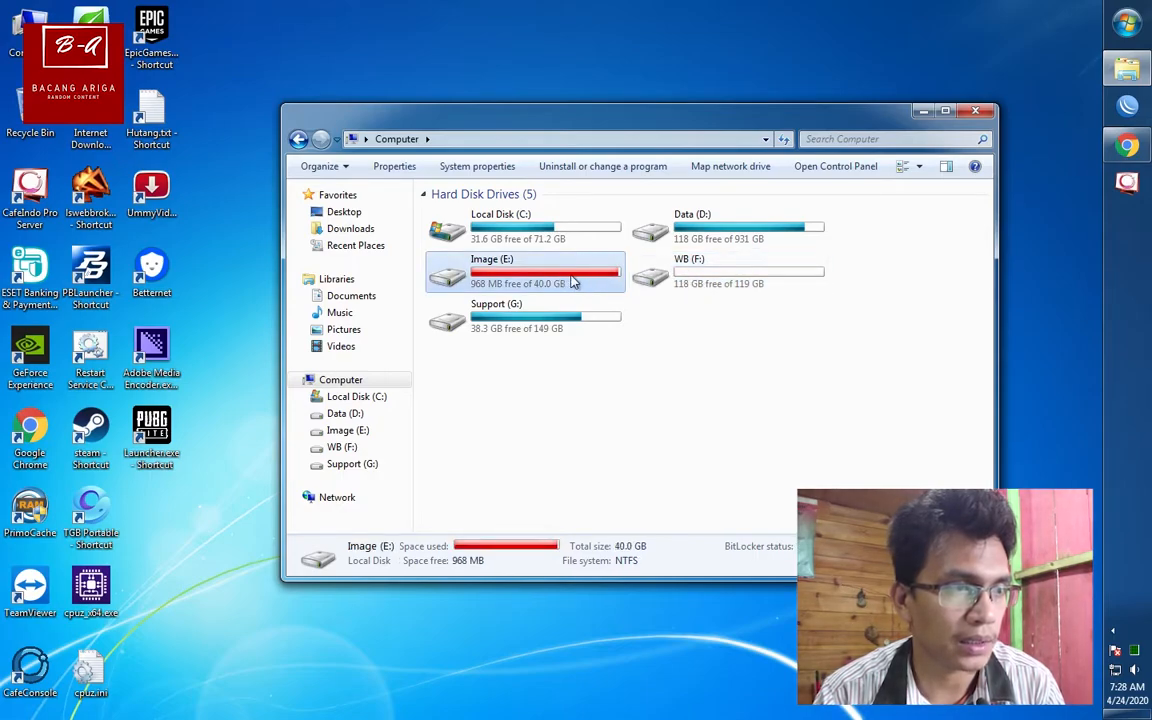
{"action": "left_click", "coordinate": [720, 285]}
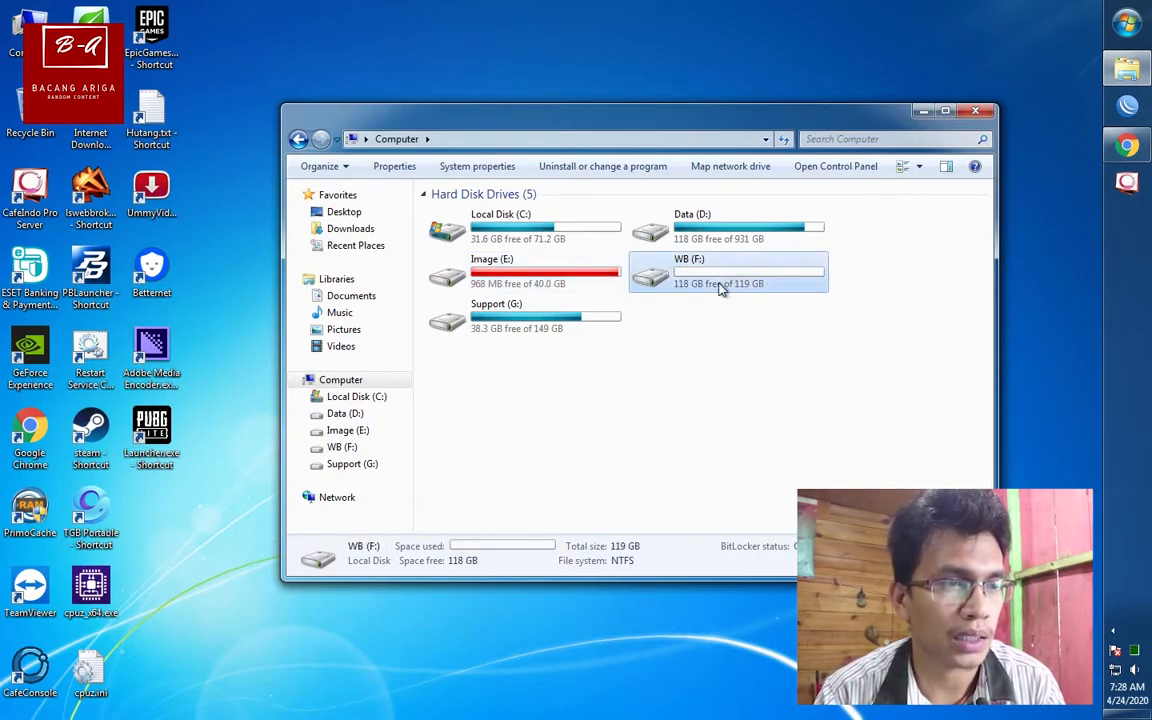
{"action": "left_click", "coordinate": [570, 283]}
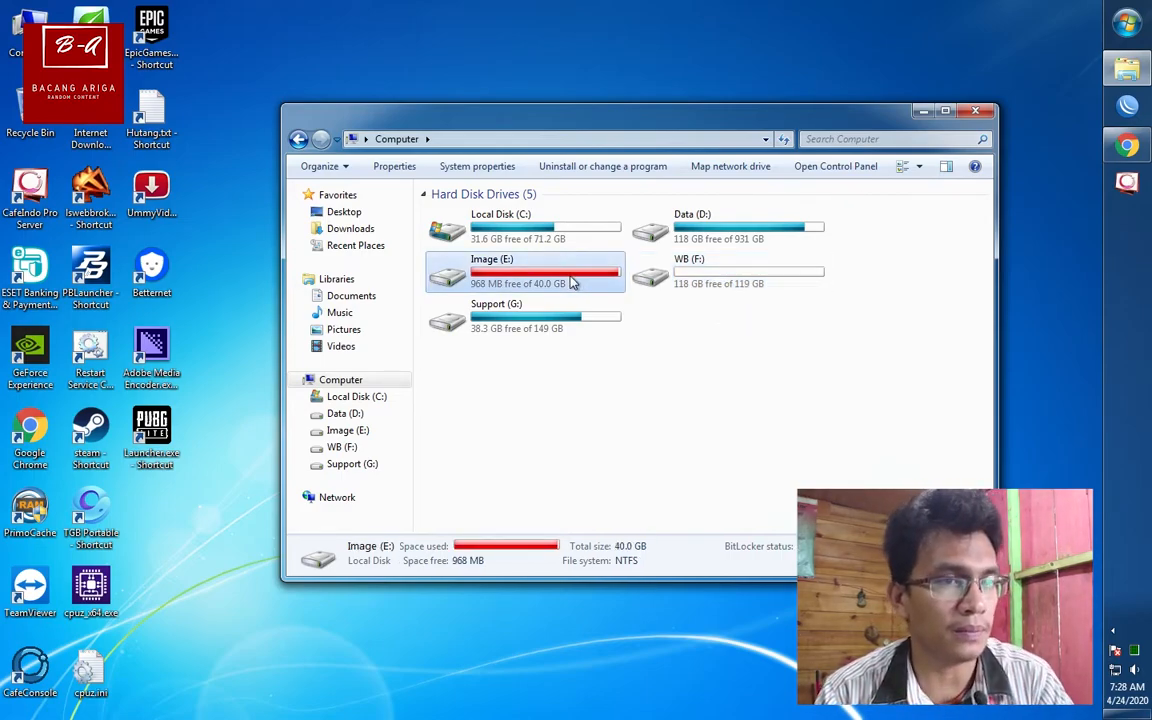
Browse to the CyberIndo Disk folder under Record\Diskless on the Data (D:) drive
{"action": "double_click", "coordinate": [680, 235]}
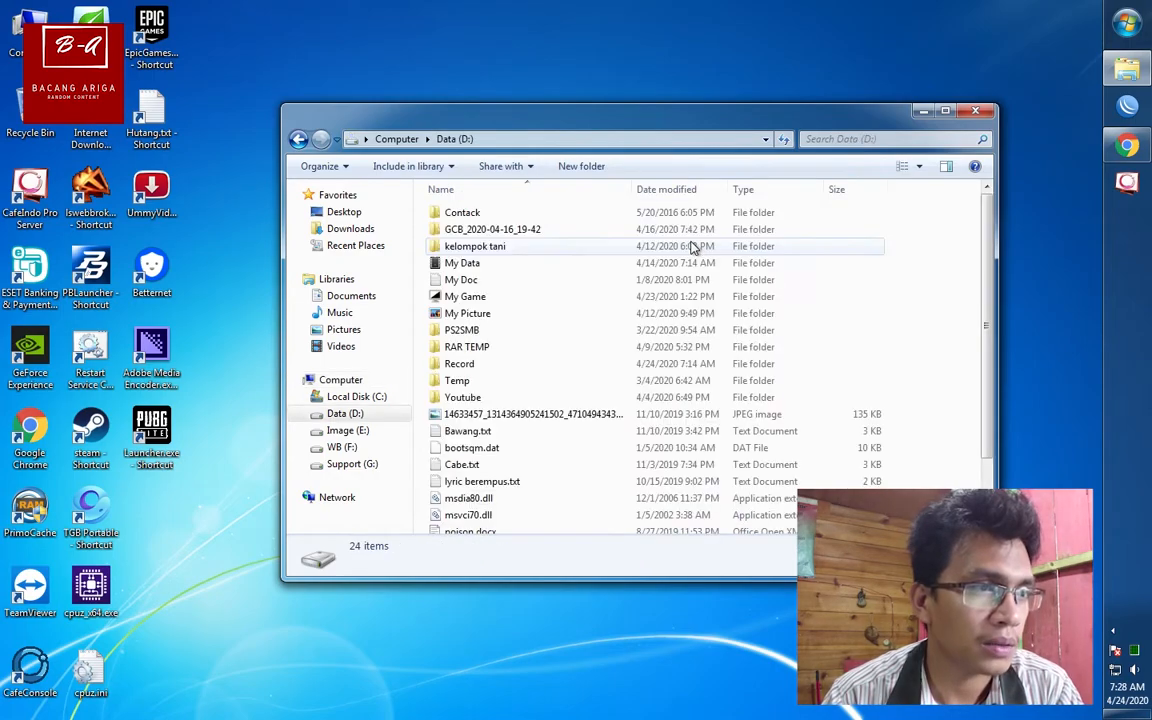
{"action": "double_click", "coordinate": [462, 364]}
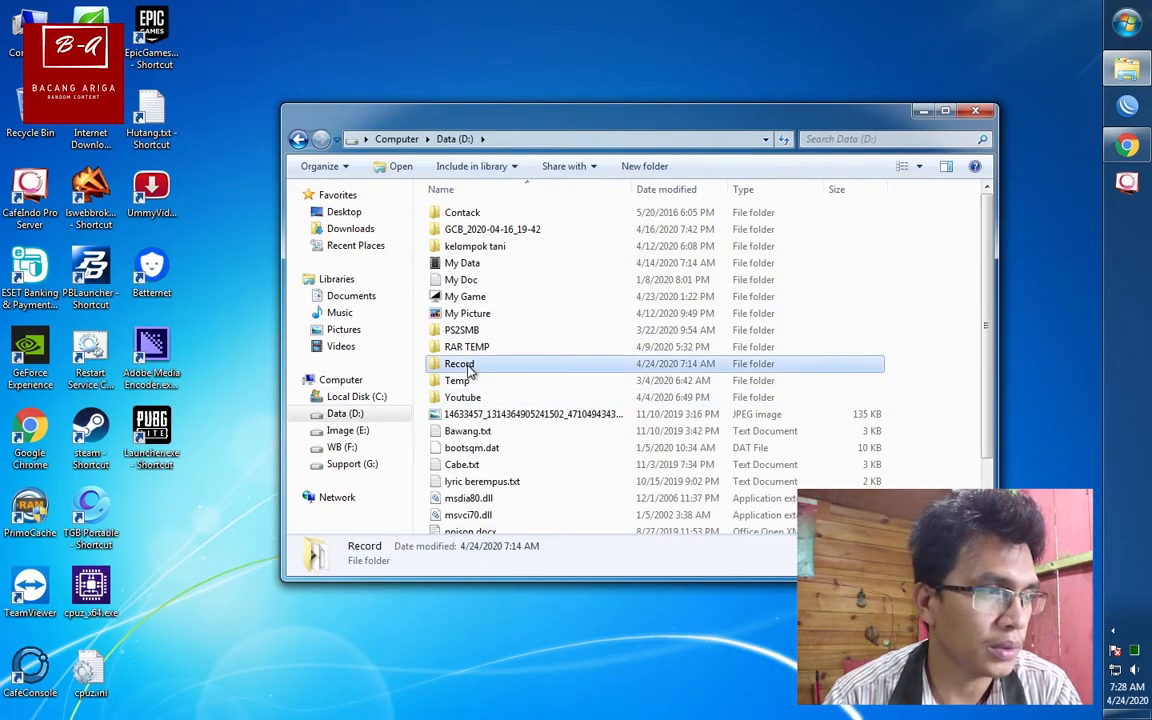
{"action": "double_click", "coordinate": [478, 284]}
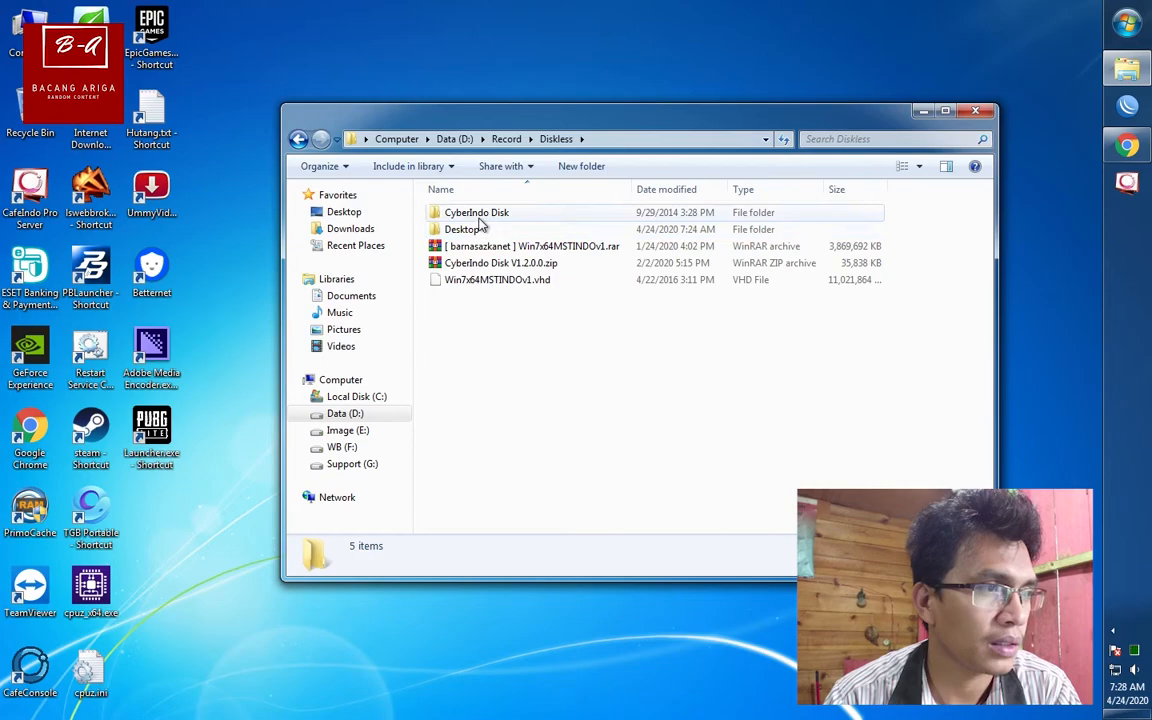
{"action": "left_click", "coordinate": [502, 263]}
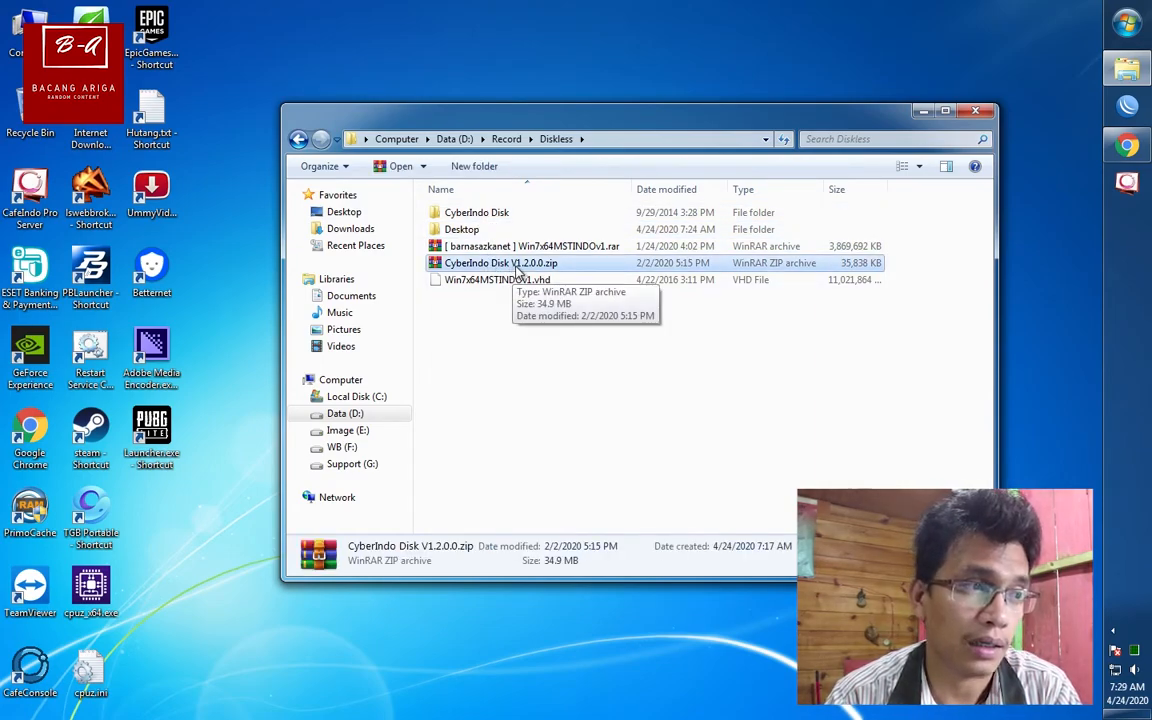
{"action": "double_click", "coordinate": [486, 214]}
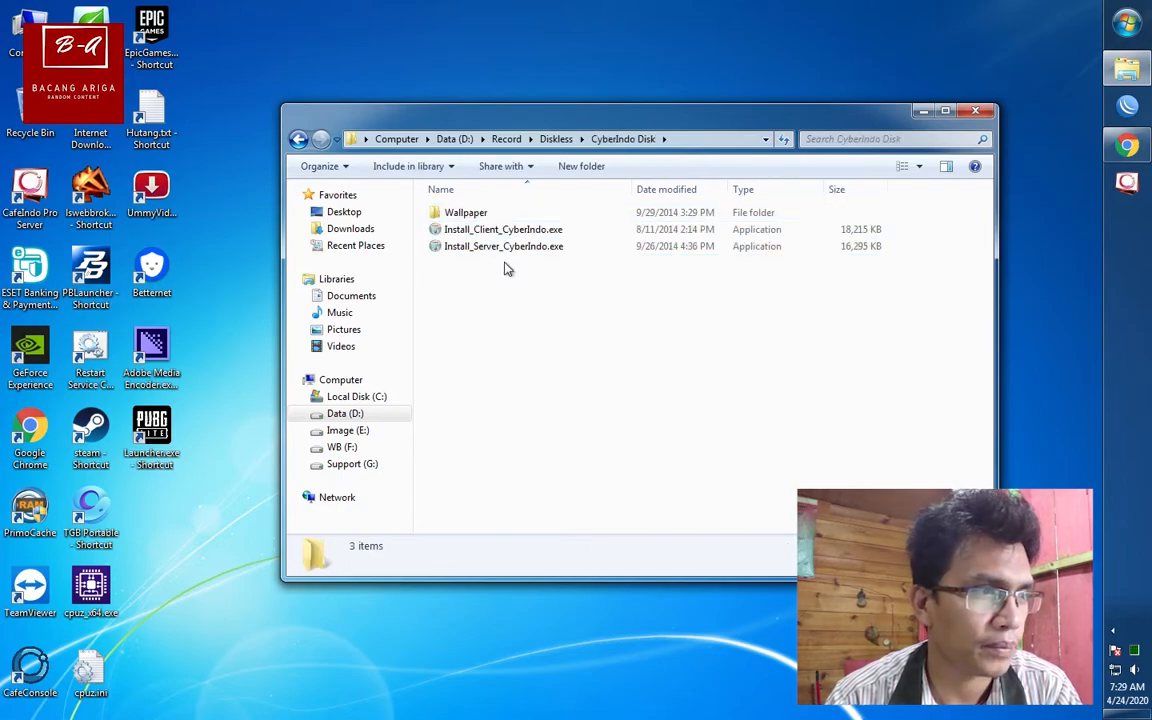
{"action": "double_click", "coordinate": [505, 247]}
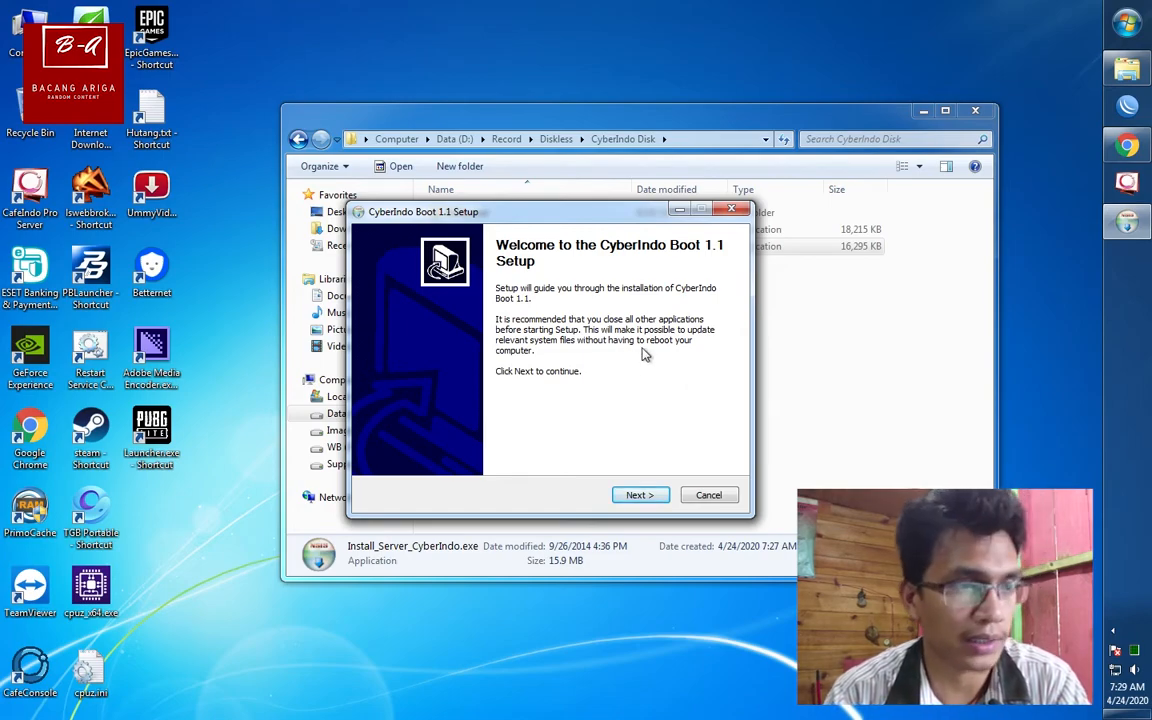
{"action": "left_click", "coordinate": [732, 211]}
{"action": "left_click", "coordinate": [605, 421]}
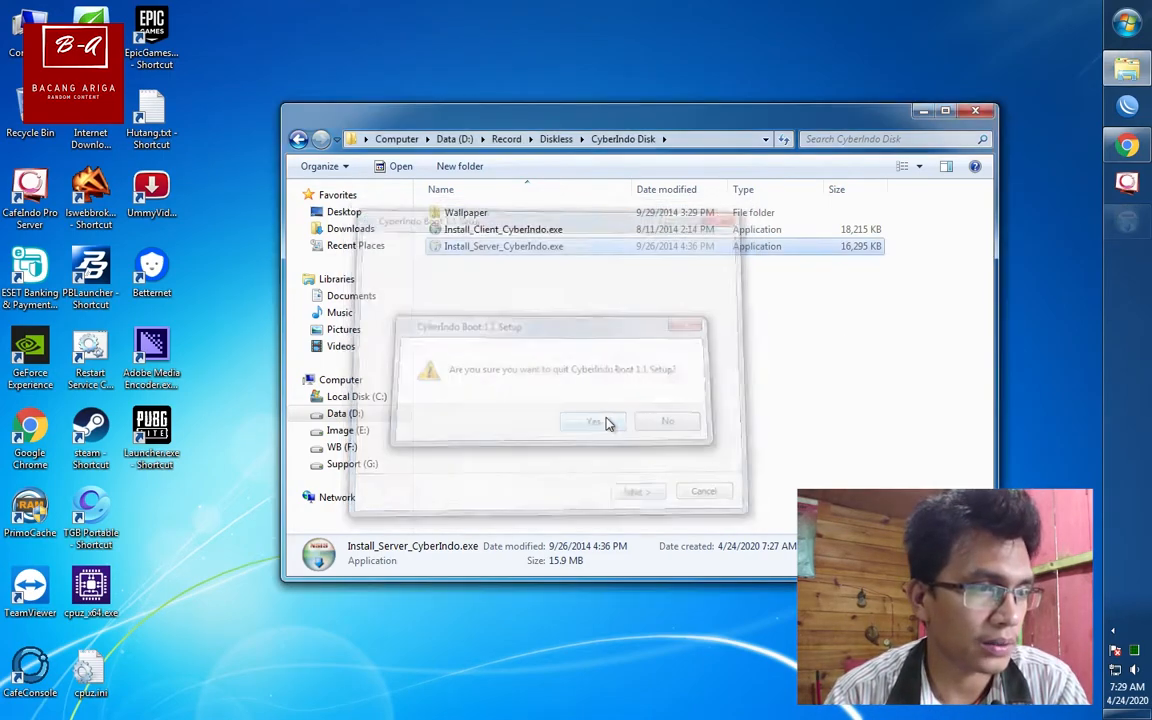
{"action": "left_click", "coordinate": [593, 342]}
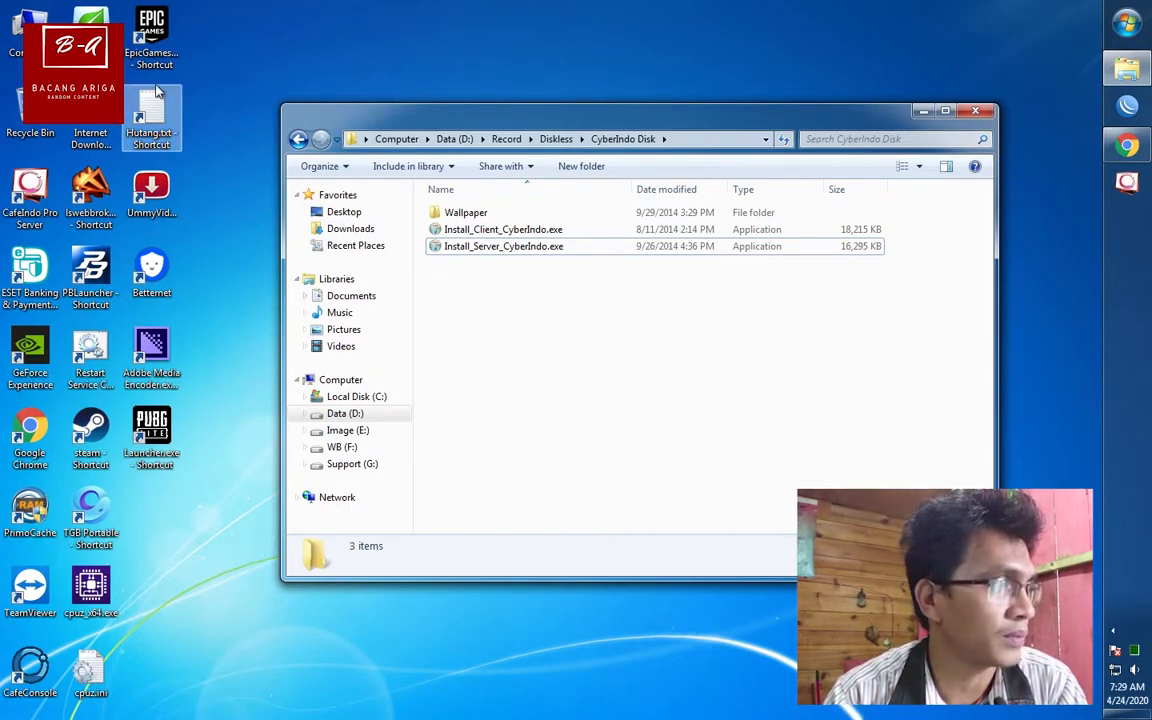
Move the Diskless Console shortcut to an empty area of the desktop, with the folder window placed below it
{"action": "left_click", "coordinate": [91, 38]}
{"action": "left_click_drag", "start_coordinate": [91, 38], "coordinate": [517, 38]}
{"action": "left_click_drag", "start_coordinate": [523, 114], "coordinate": [501, 164]}
{"action": "left_click", "coordinate": [534, 54]}
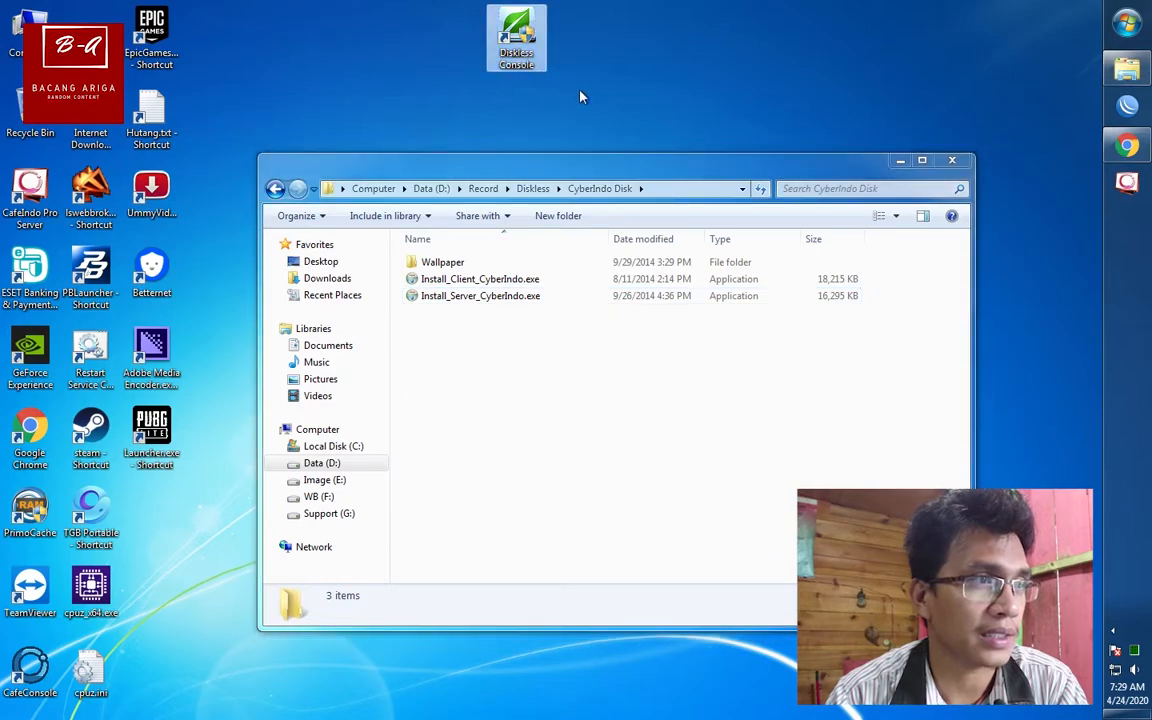
Launch the Diskless Console and open the server options
{"action": "double_click", "coordinate": [521, 57]}
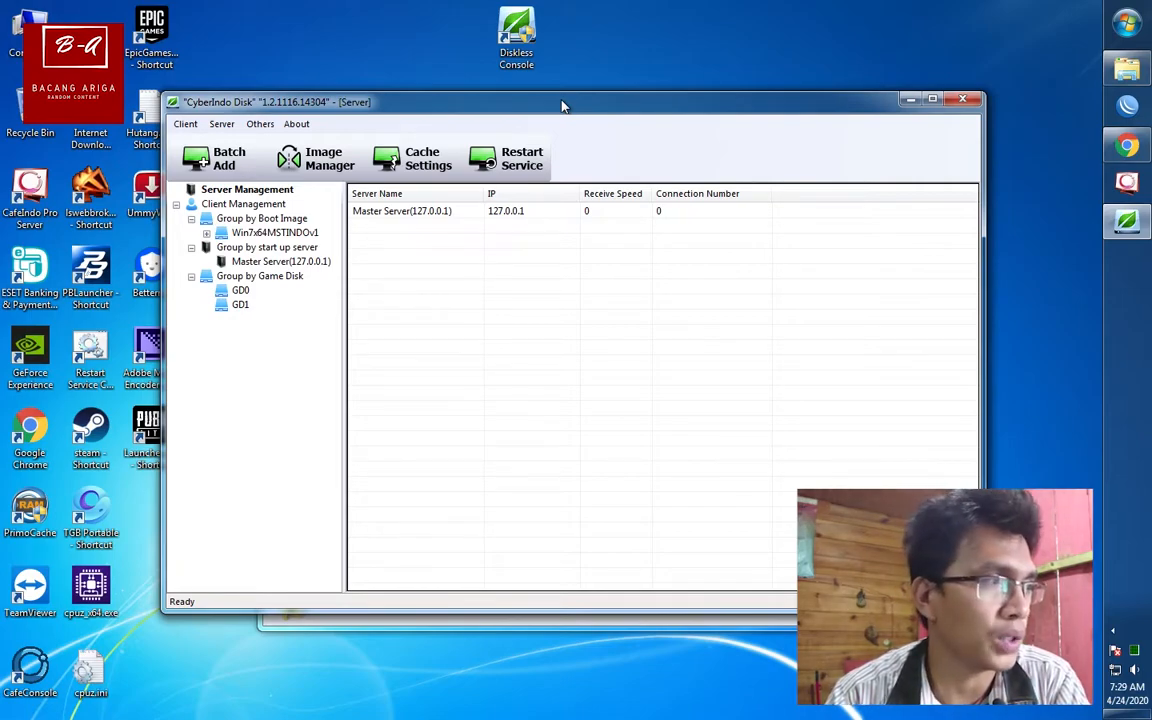
{"action": "left_click", "coordinate": [223, 128]}
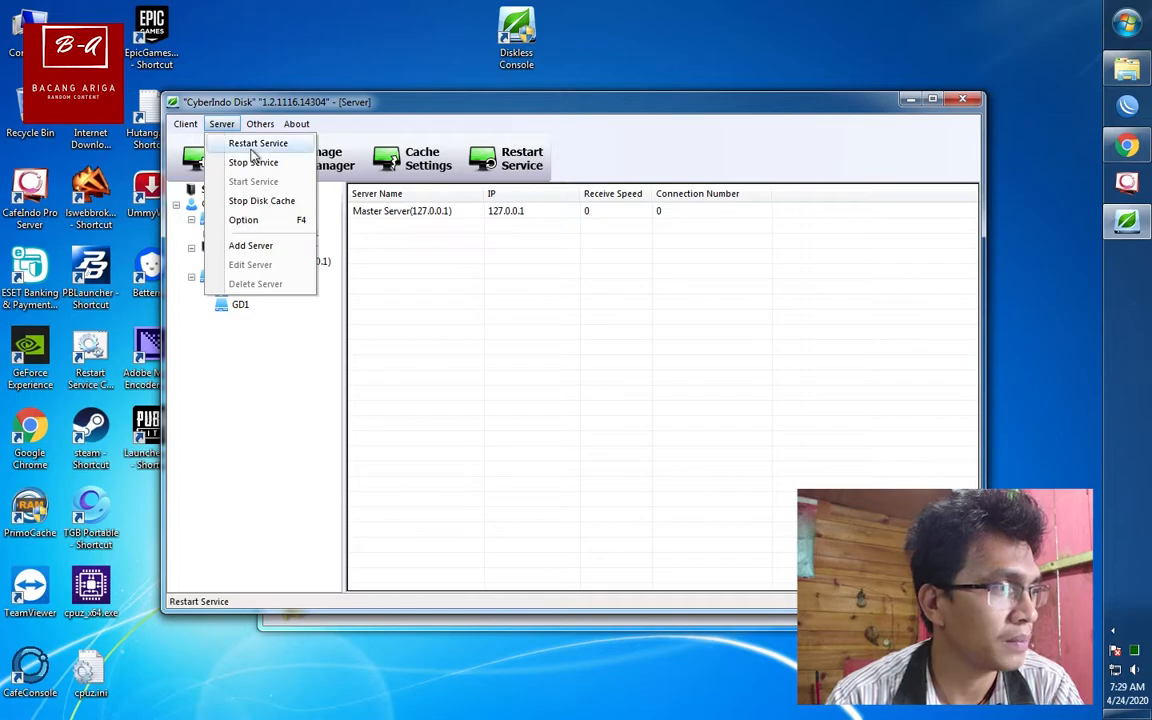
{"action": "left_click", "coordinate": [269, 228]}
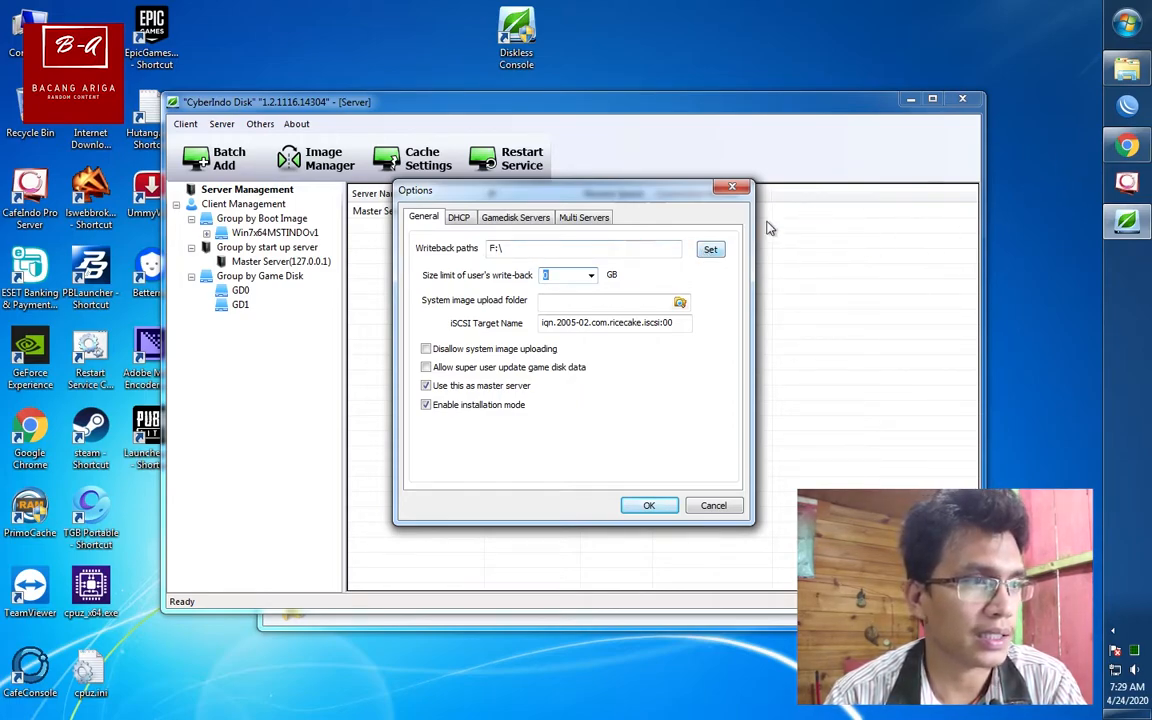
Show the computer's drives in the file window and arrange it beside the server Options dialog so the writeback path stays readable
{"action": "left_click", "coordinate": [1127, 69]}
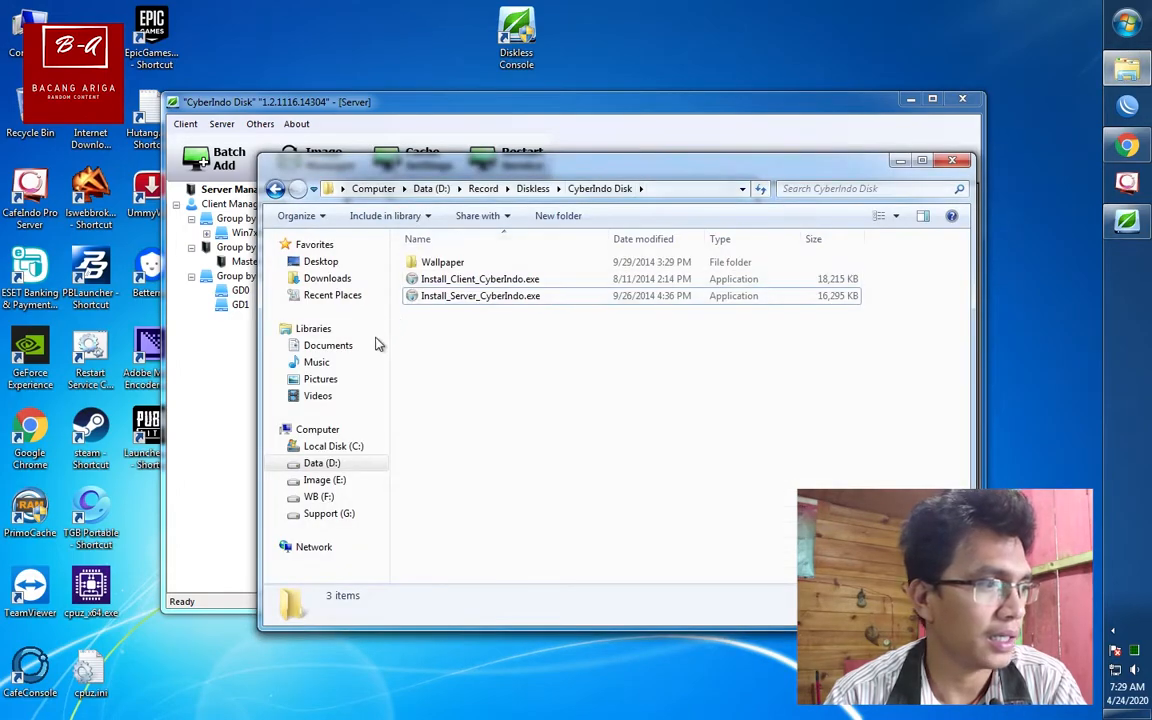
{"action": "left_click", "coordinate": [305, 429]}
{"action": "left_click_drag", "start_coordinate": [531, 173], "coordinate": [783, 315]}
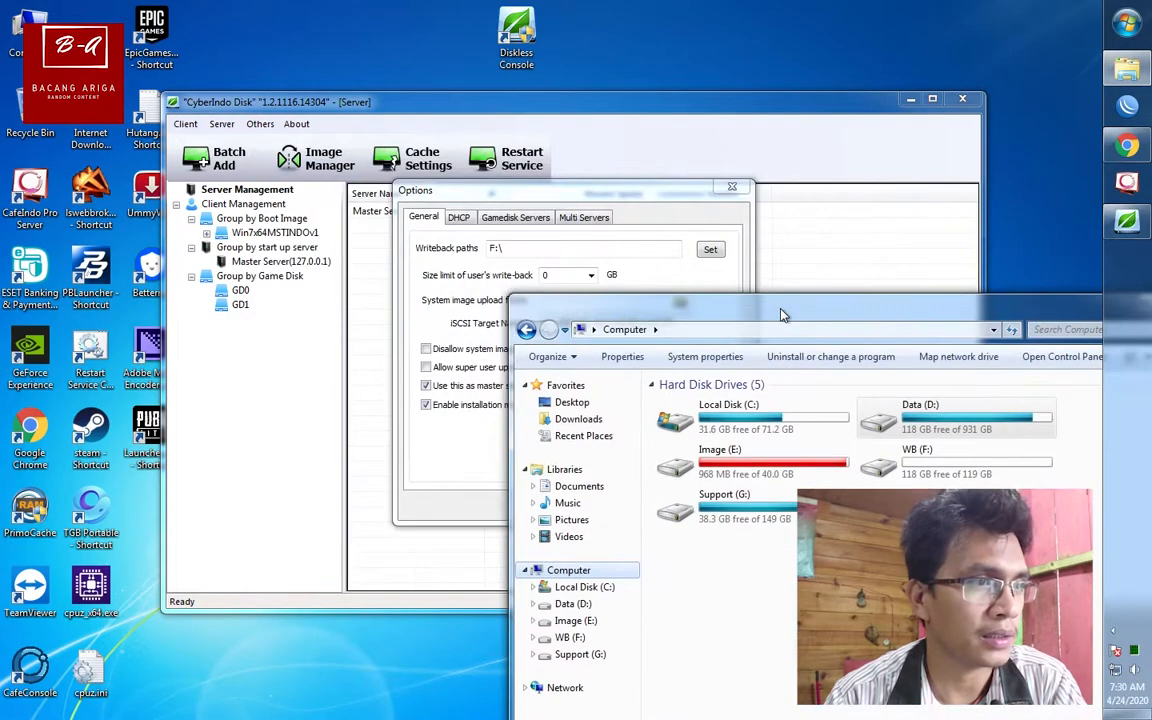
{"action": "left_click_drag", "start_coordinate": [596, 190], "coordinate": [473, 177]}
{"action": "left_click", "coordinate": [1020, 315]}
{"action": "left_click_drag", "start_coordinate": [1020, 315], "coordinate": [896, 339]}
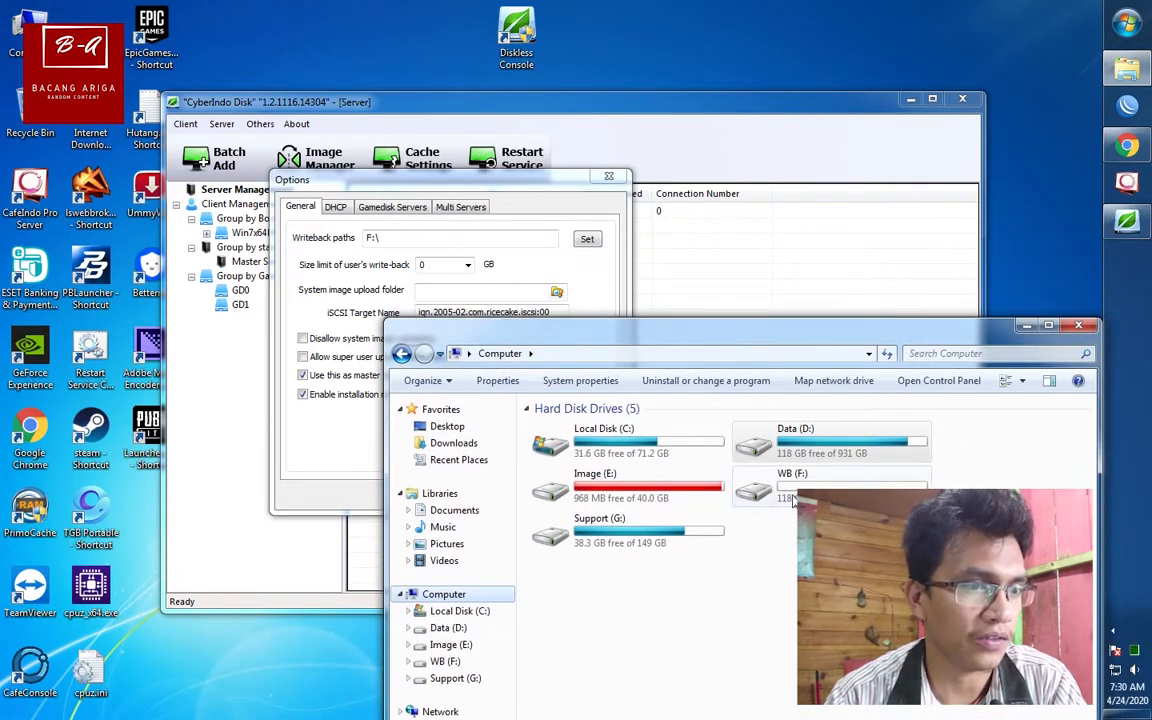
Rename the WB (F:) drive as WriteBack
{"action": "left_click", "coordinate": [786, 496]}
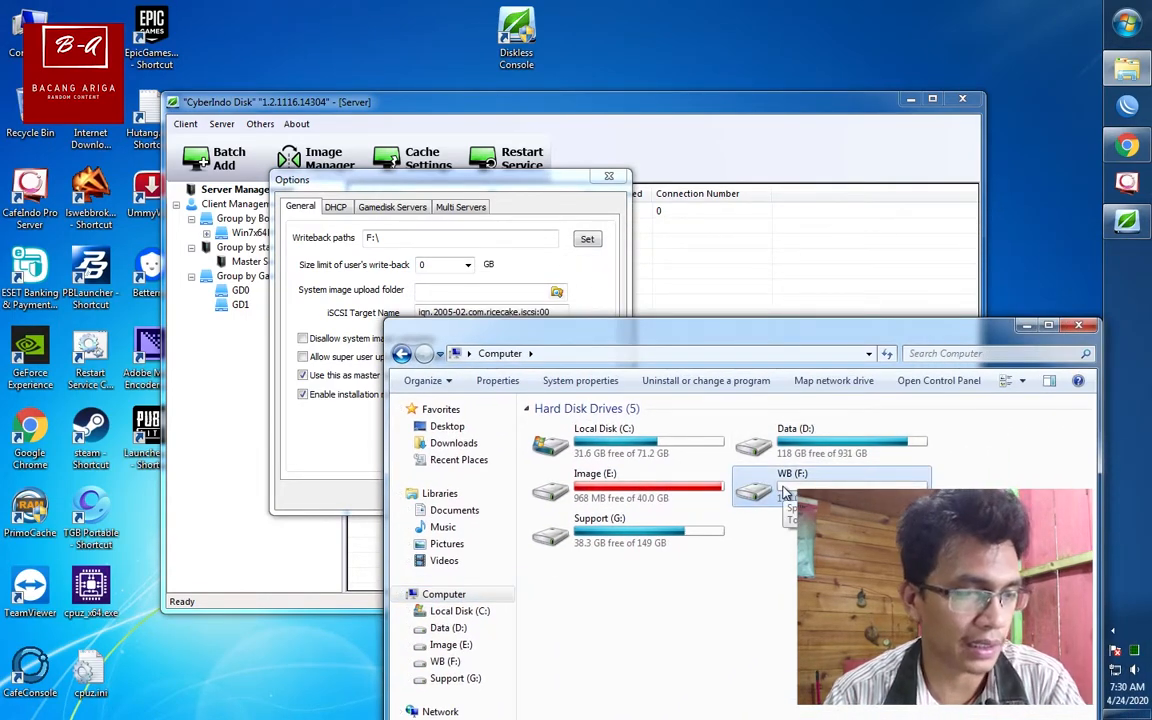
{"action": "left_click", "coordinate": [787, 477]}
{"action": "type", "text": "Write"}
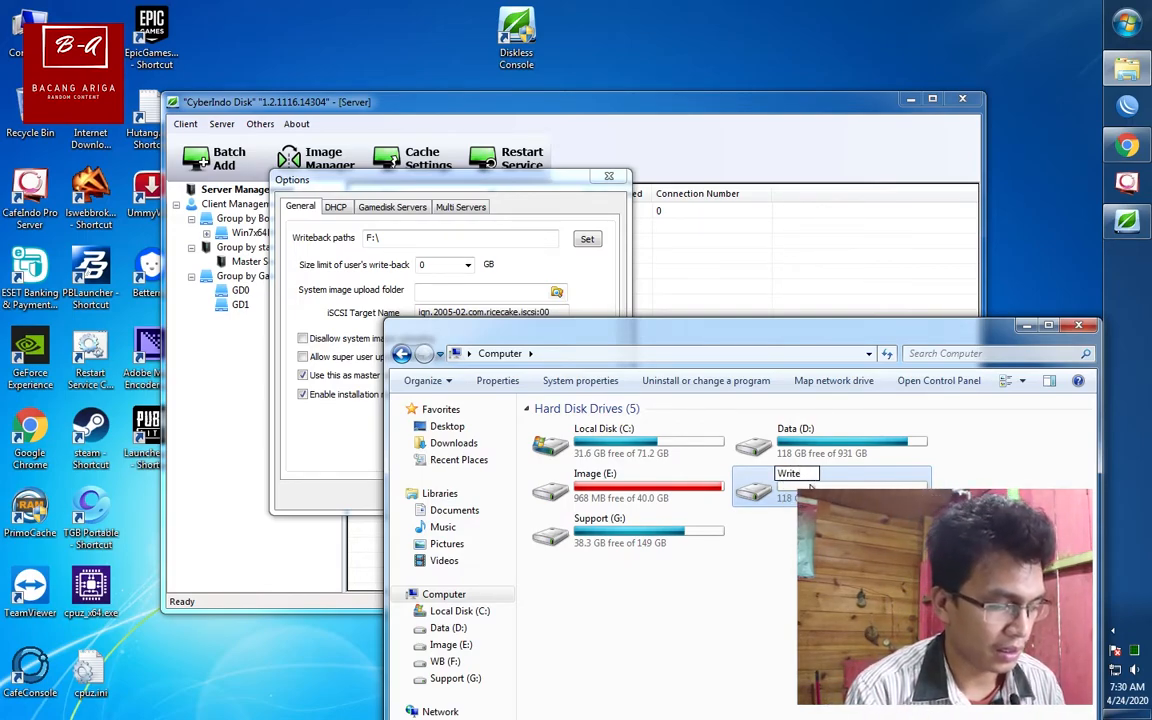
{"action": "type", "text": "Back"}
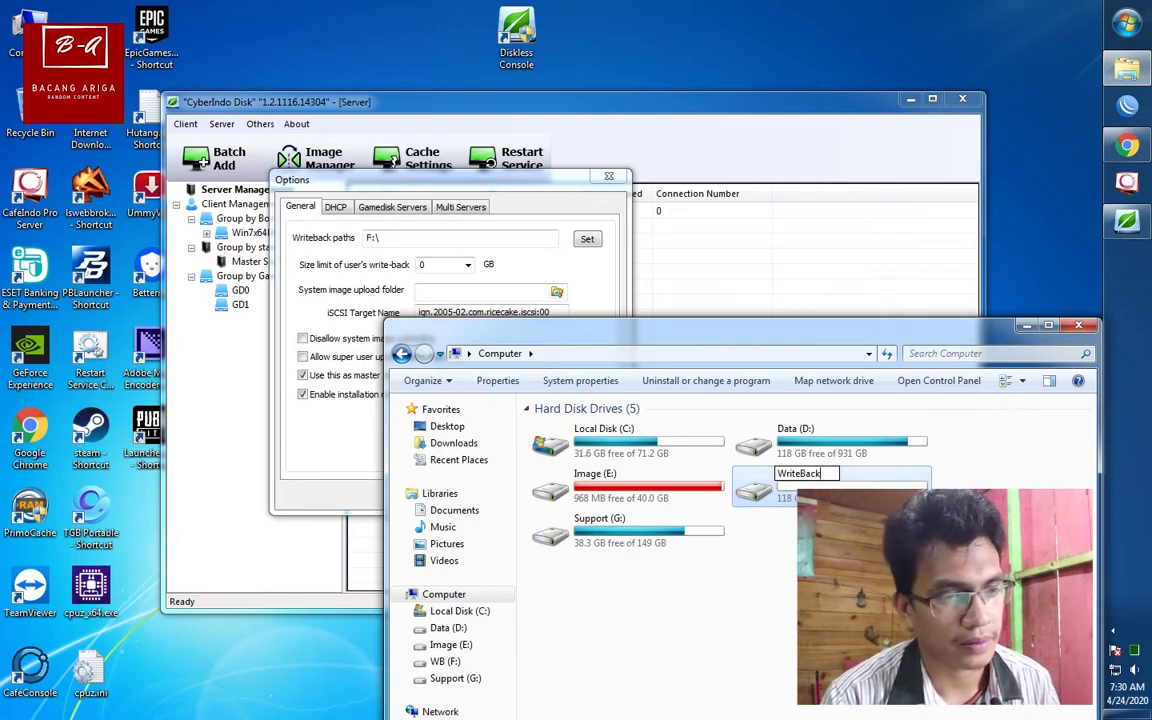
{"action": "key", "text": "Return"}
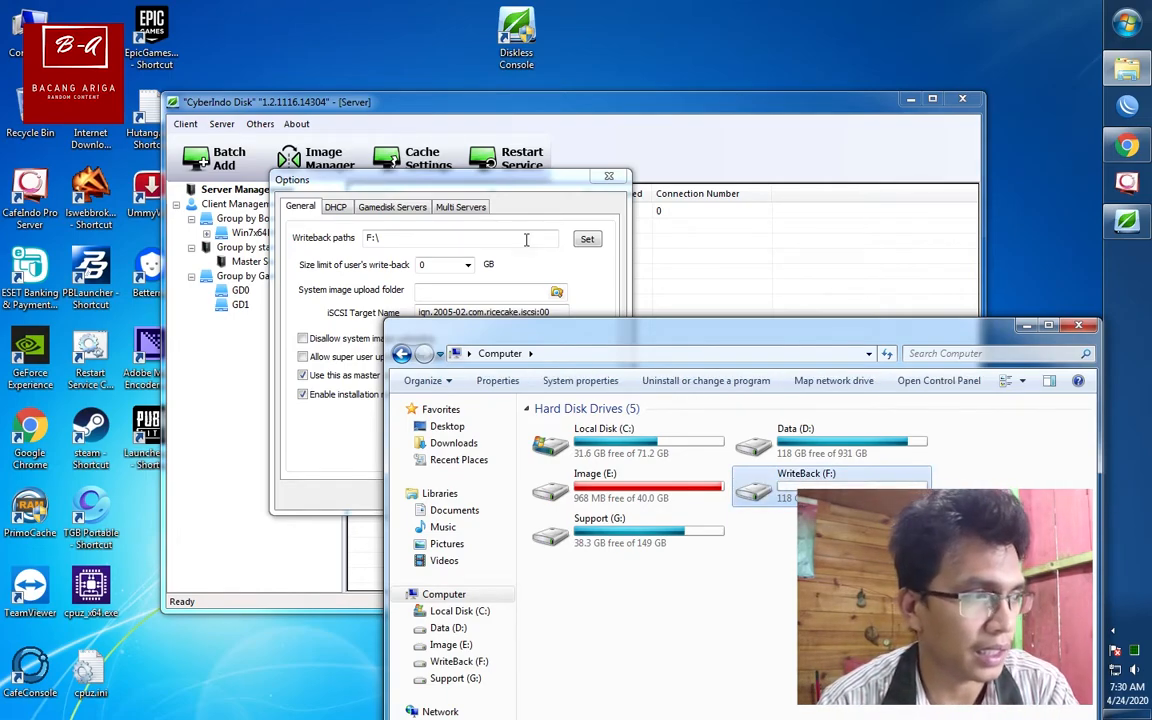
Clear the writeback path and set it again by choosing F:\ as the write-back drive
{"action": "left_click", "coordinate": [587, 241]}
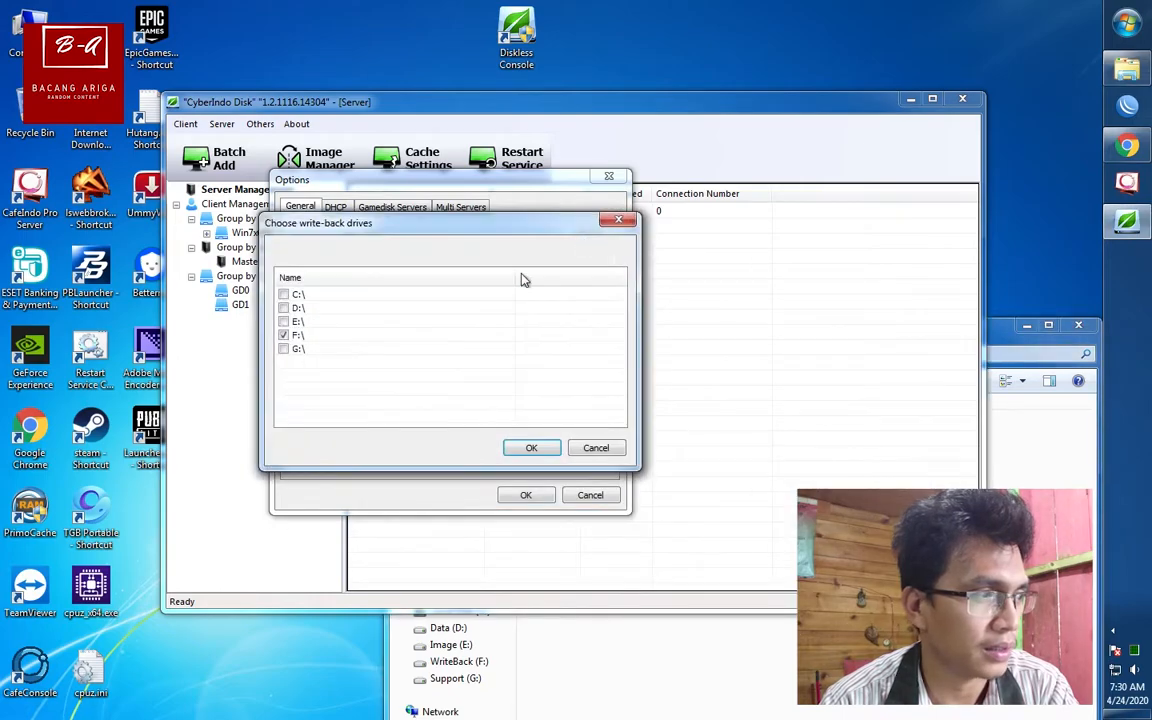
{"action": "left_click", "coordinate": [592, 447]}
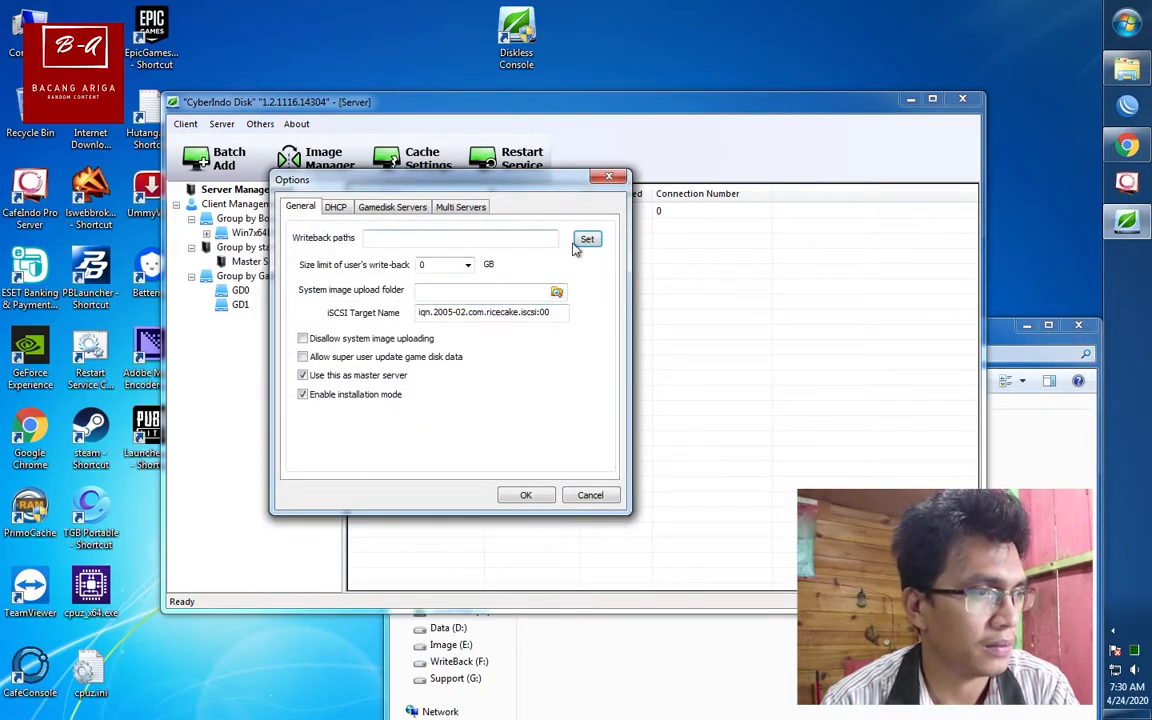
{"action": "left_click", "coordinate": [586, 239]}
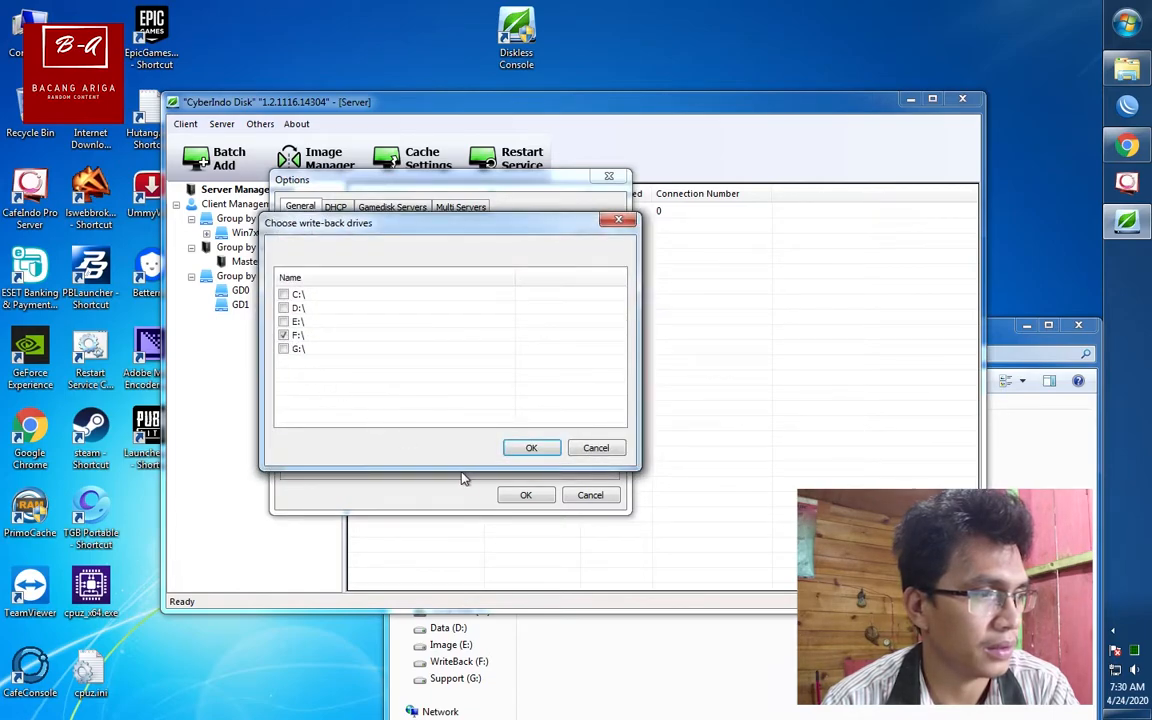
{"action": "left_click", "coordinate": [530, 448]}
{"action": "key", "text": "BackSpace"}
{"action": "key", "text": "BackSpace"}
{"action": "key", "text": "BackSpace"}
{"action": "key", "text": "BackSpace"}
{"action": "key", "text": "BackSpace"}
{"action": "key", "text": "BackSpace"}
{"action": "key", "text": "BackSpace"}
{"action": "key", "text": "BackSpace"}
{"action": "key", "text": "BackSpace"}
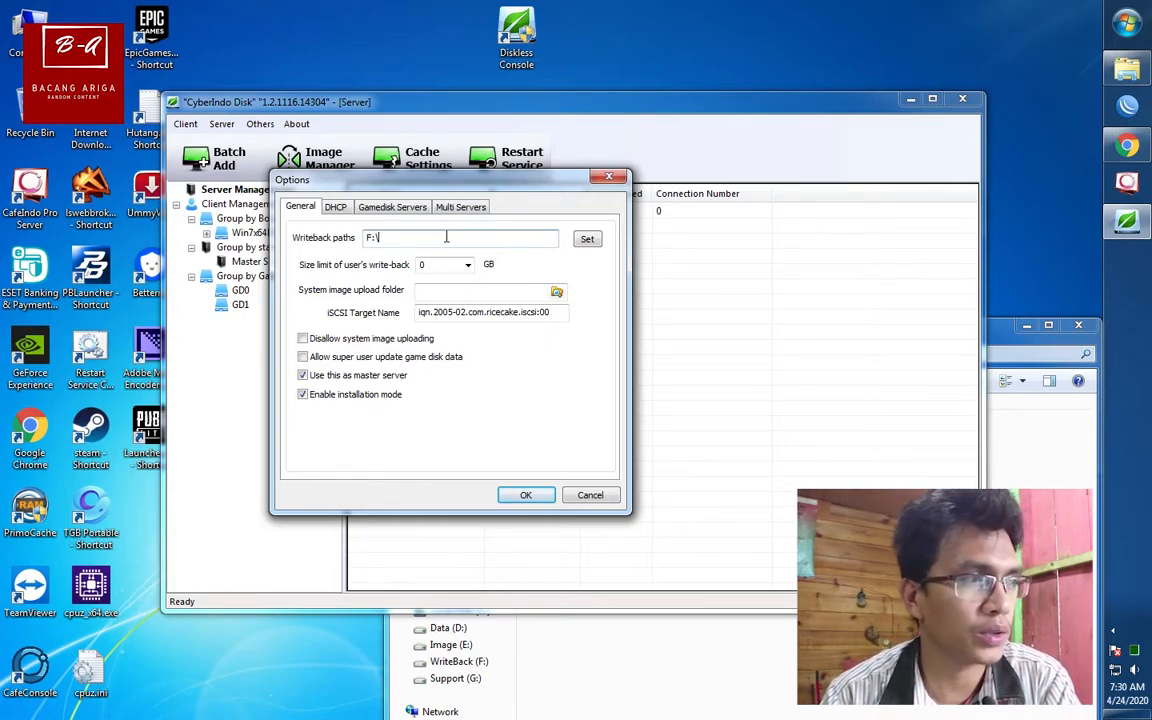
Show the server's DHCP options and check the Local Area Connection's IPv4 address, subnet mask, gateway and DNS settings in Windows
{"action": "left_click", "coordinate": [338, 208]}
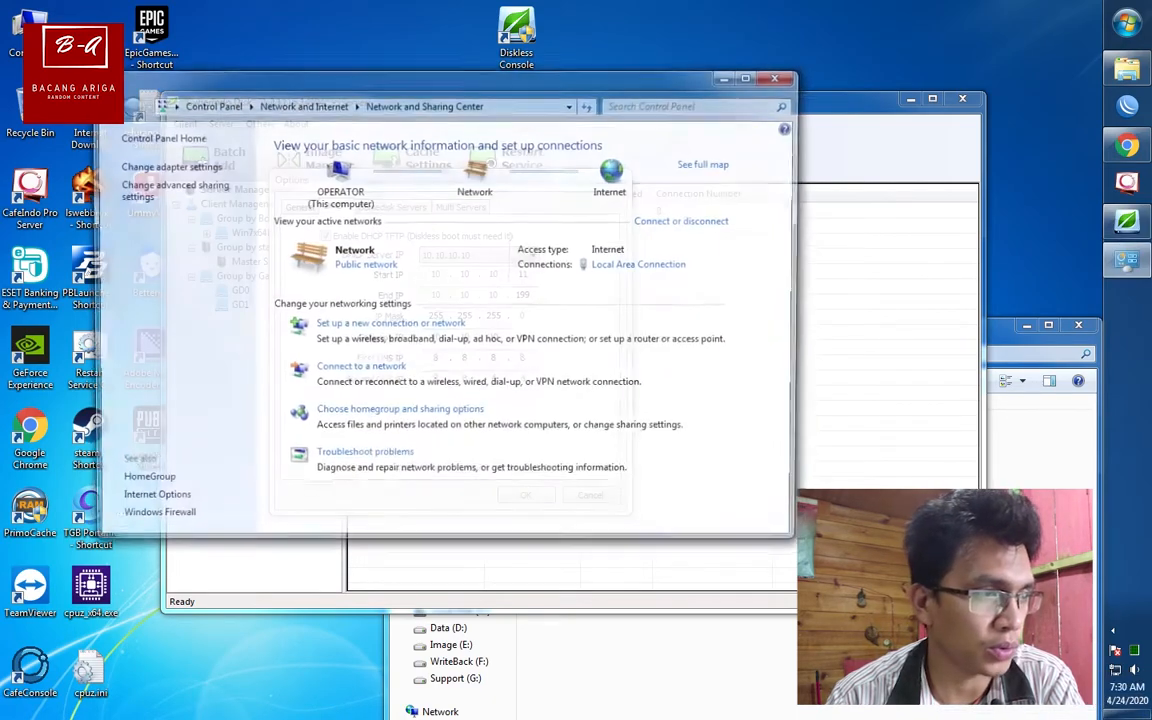
{"action": "left_click", "coordinate": [636, 266]}
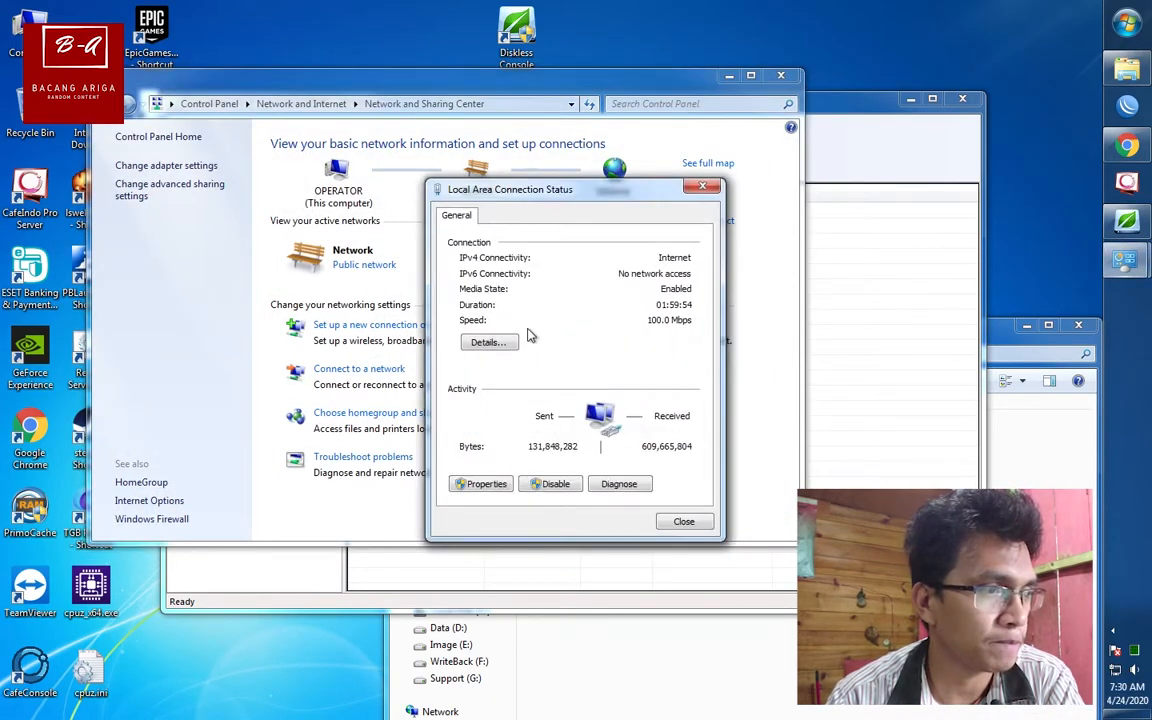
{"action": "left_click", "coordinate": [486, 484]}
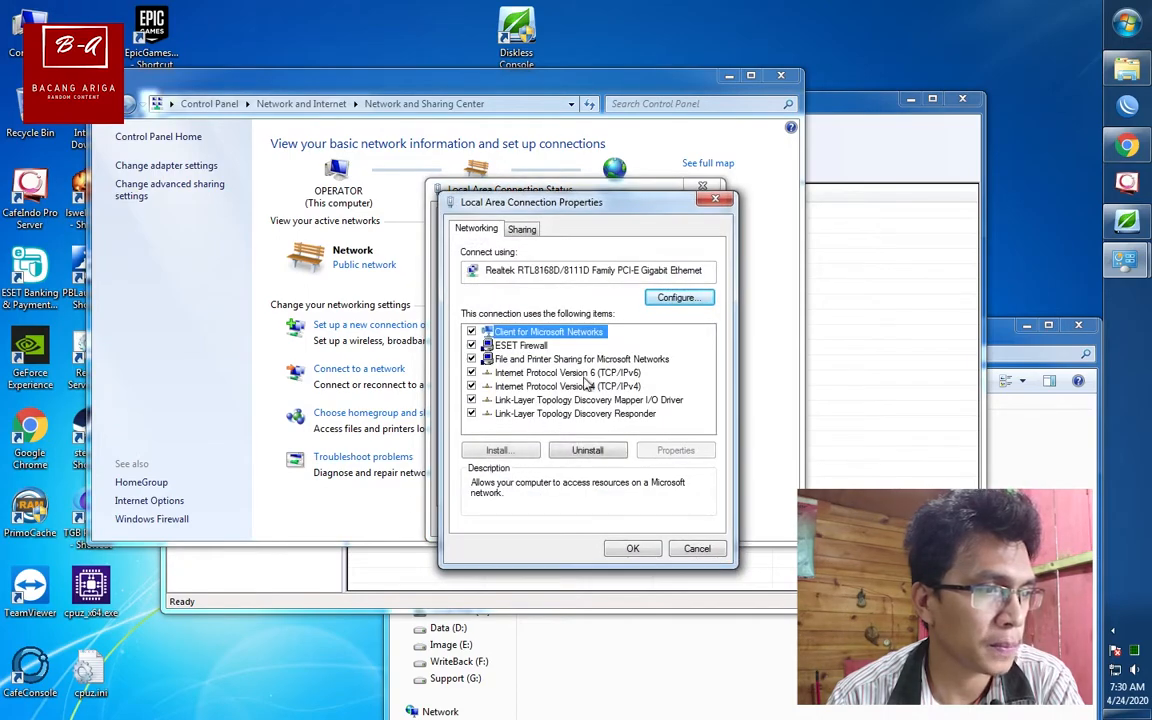
{"action": "double_click", "coordinate": [589, 387]}
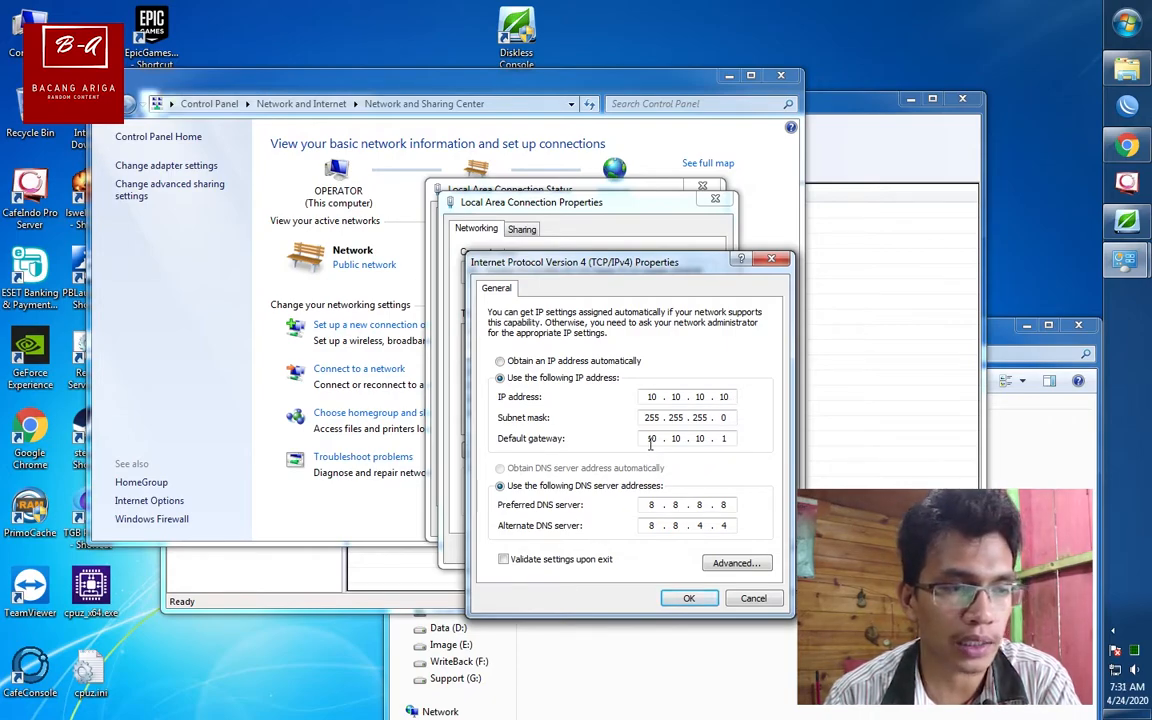
{"action": "double_click", "coordinate": [723, 397]}
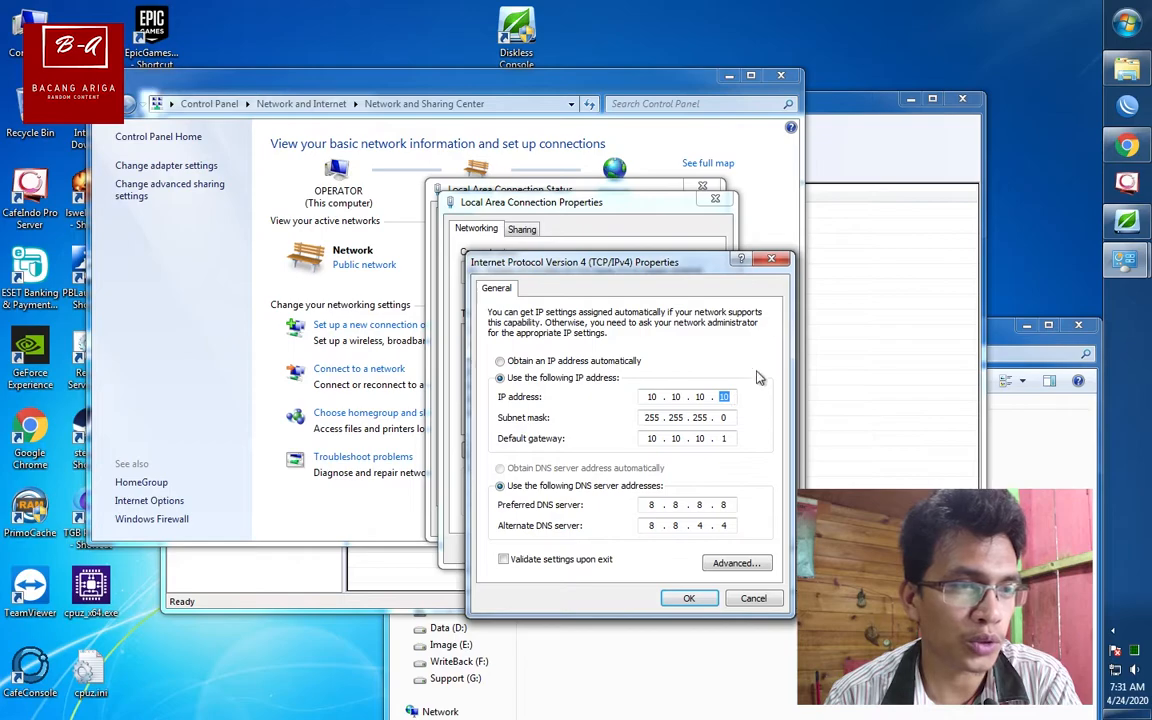
{"action": "left_click", "coordinate": [777, 260]}
{"action": "left_click", "coordinate": [724, 201]}
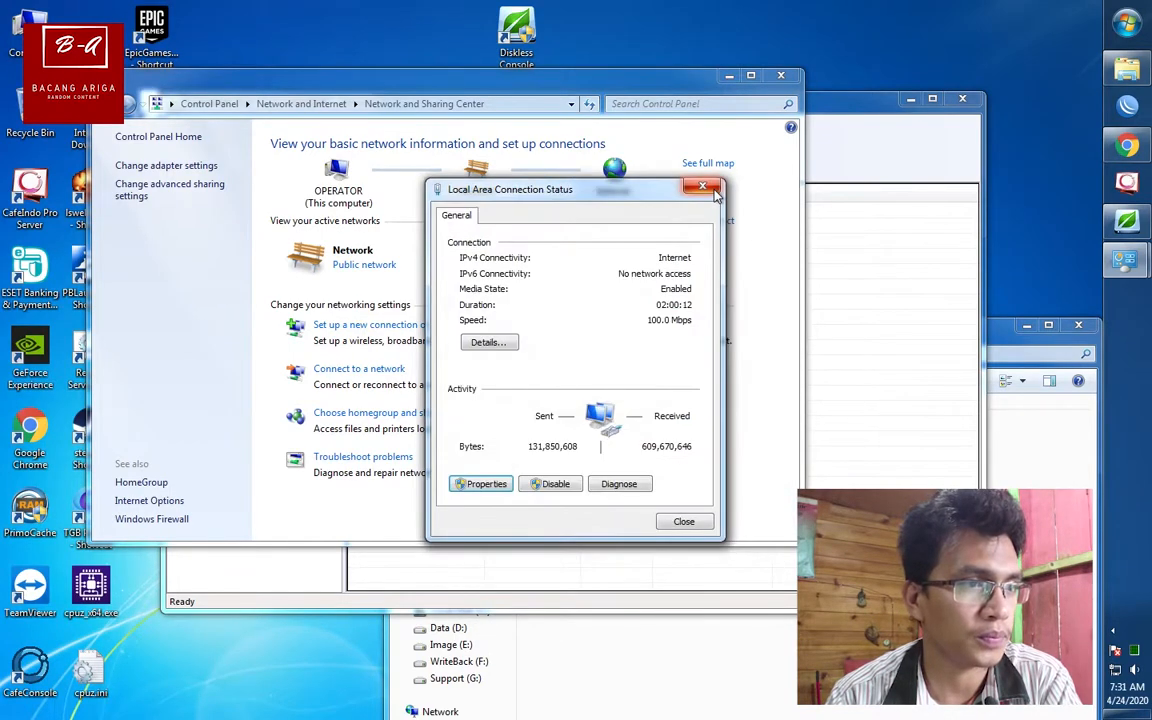
{"action": "left_click", "coordinate": [700, 188]}
{"action": "left_click", "coordinate": [781, 75]}
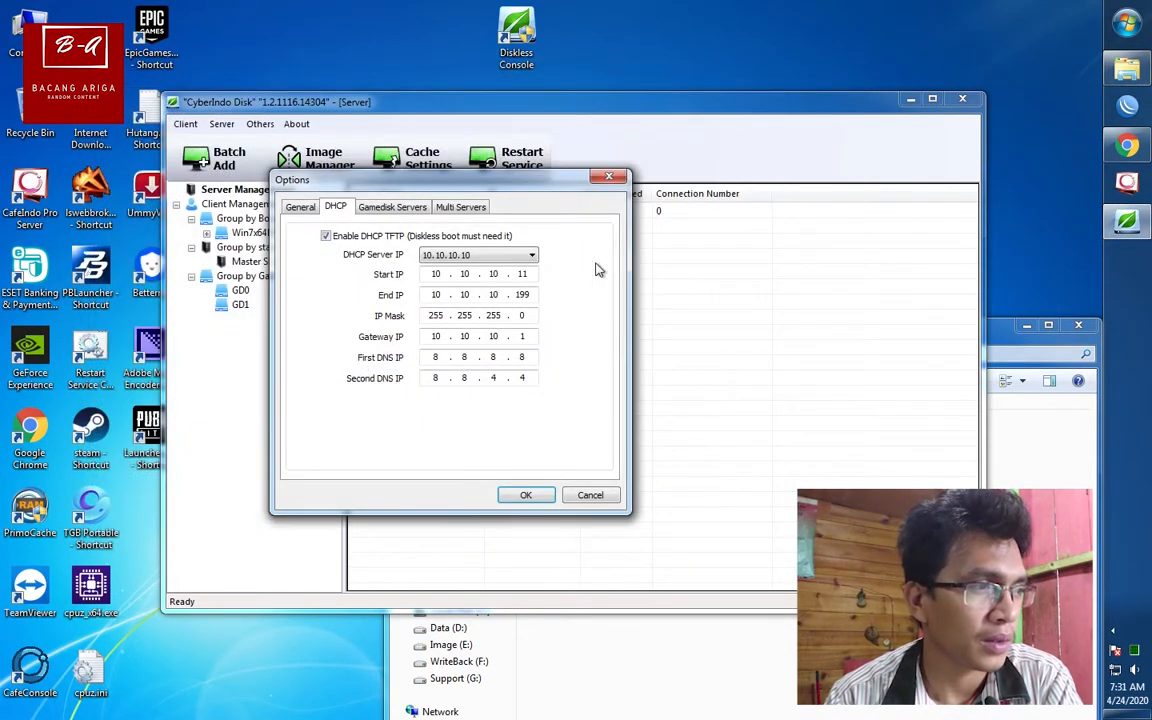
Set the DHCP End IP to 10.10.10.200
{"action": "left_click", "coordinate": [524, 273]}
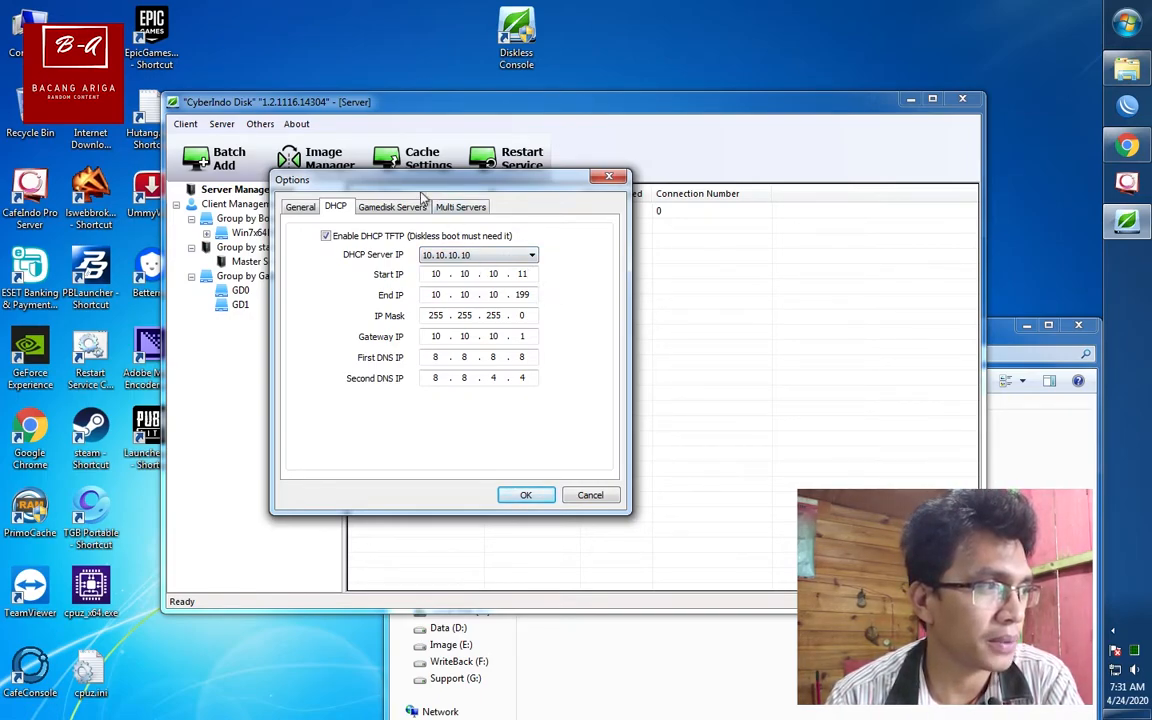
{"action": "left_click_drag", "start_coordinate": [401, 182], "coordinate": [455, 211]}
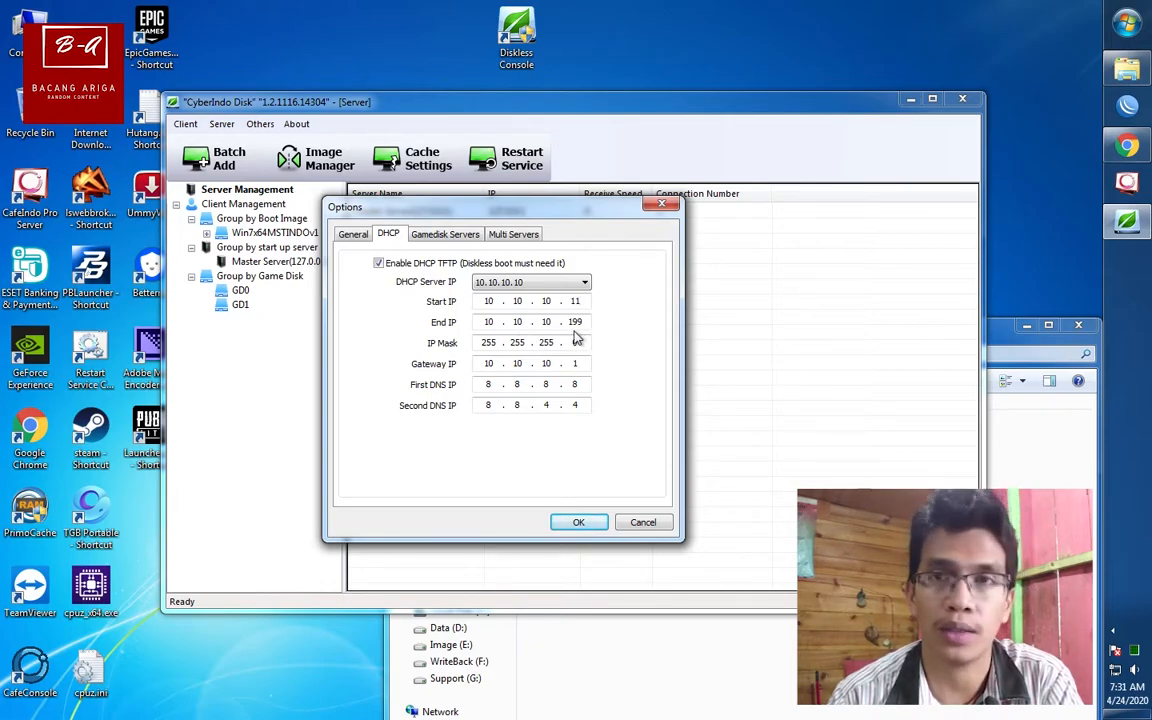
{"action": "left_click_drag", "start_coordinate": [583, 322], "coordinate": [567, 323]}
{"action": "type", "text": "200"}
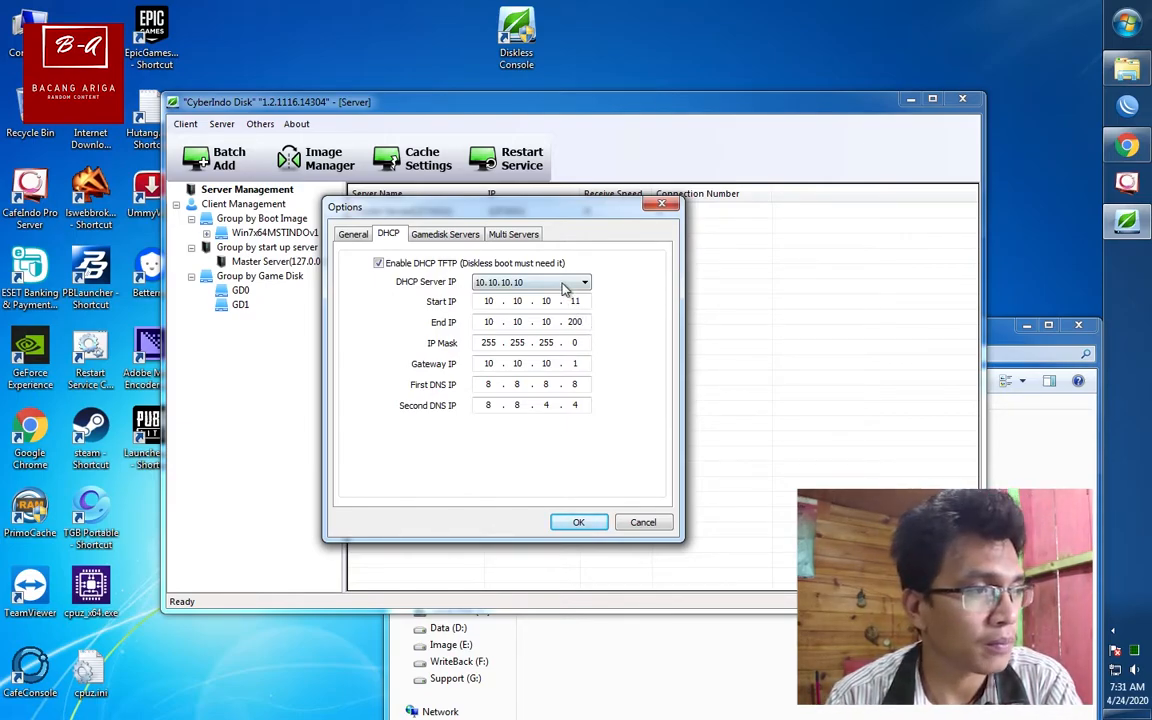
Review the Gamedisk Servers, General and DHCP options and save the server settings
{"action": "left_click", "coordinate": [437, 236]}
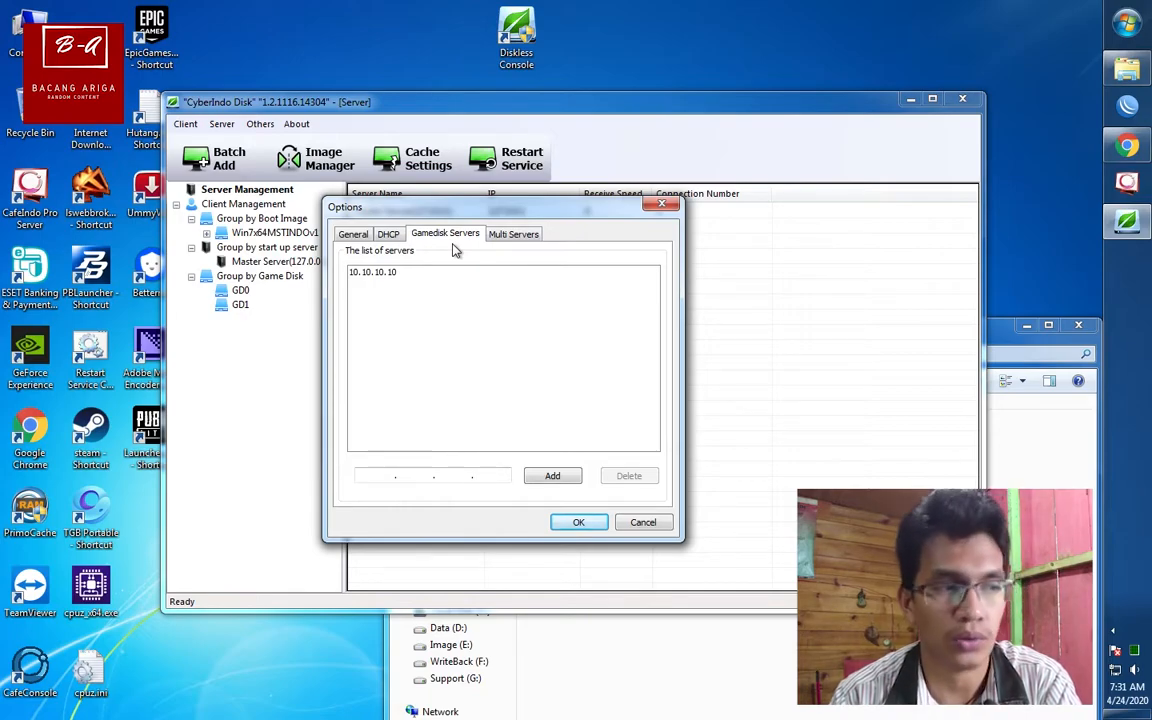
{"action": "left_click", "coordinate": [388, 234]}
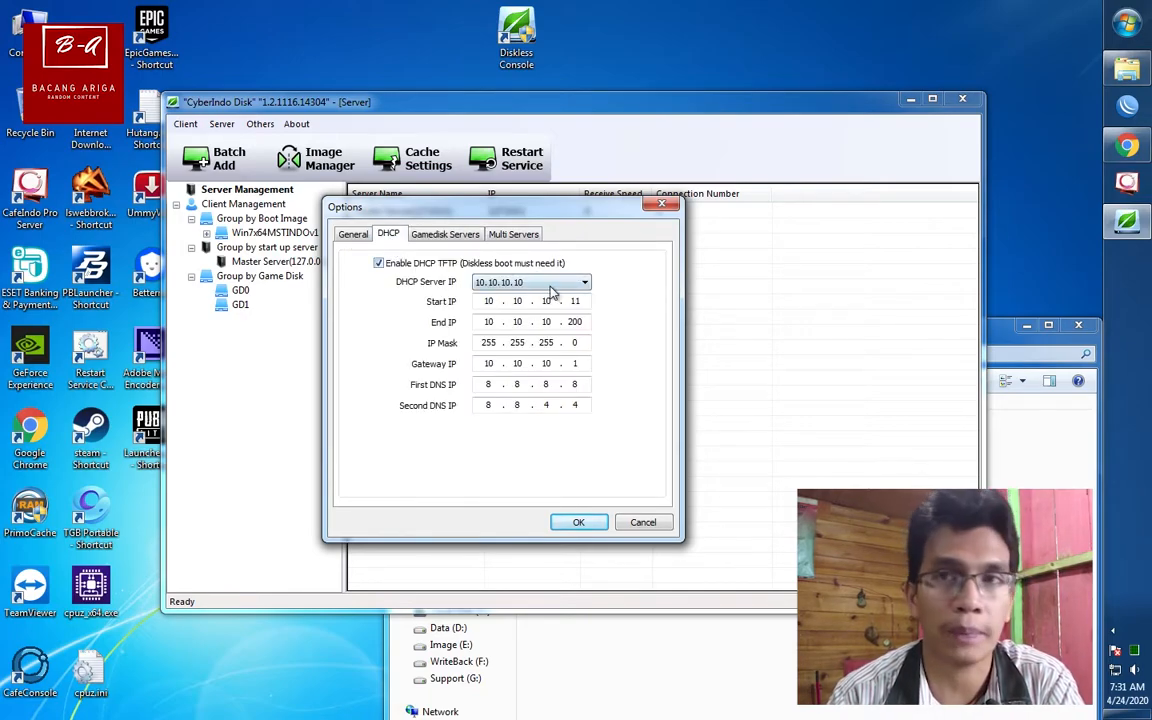
{"action": "left_click", "coordinate": [353, 237]}
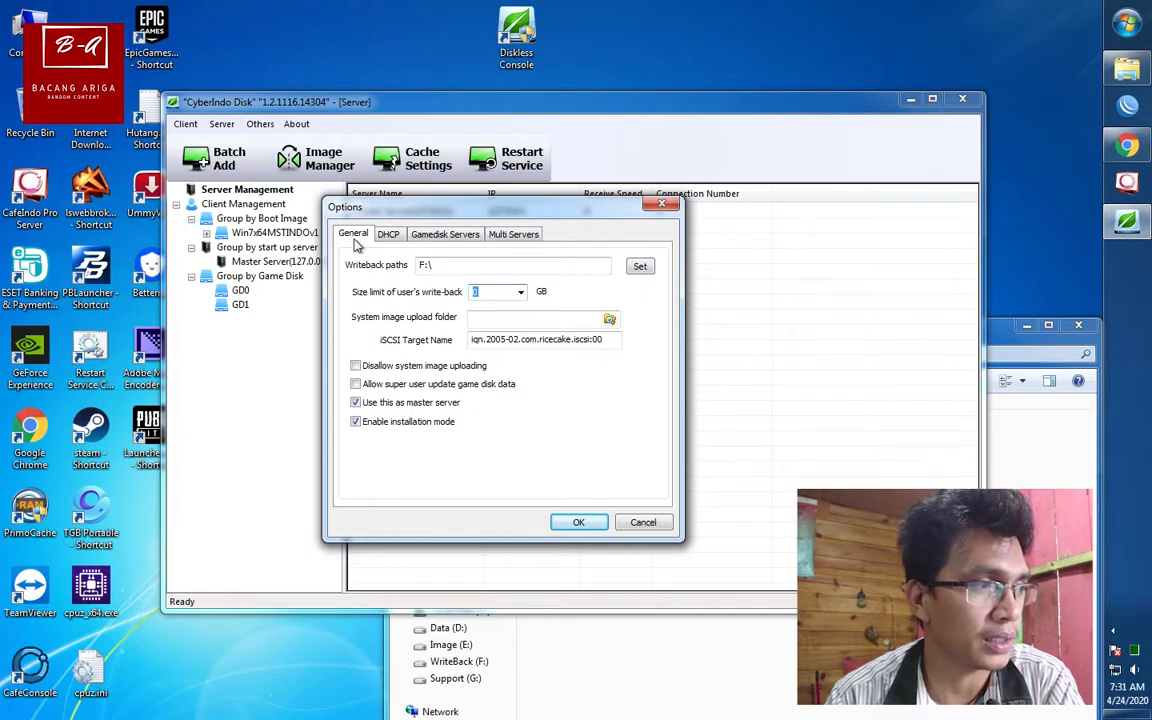
{"action": "left_click", "coordinate": [390, 238]}
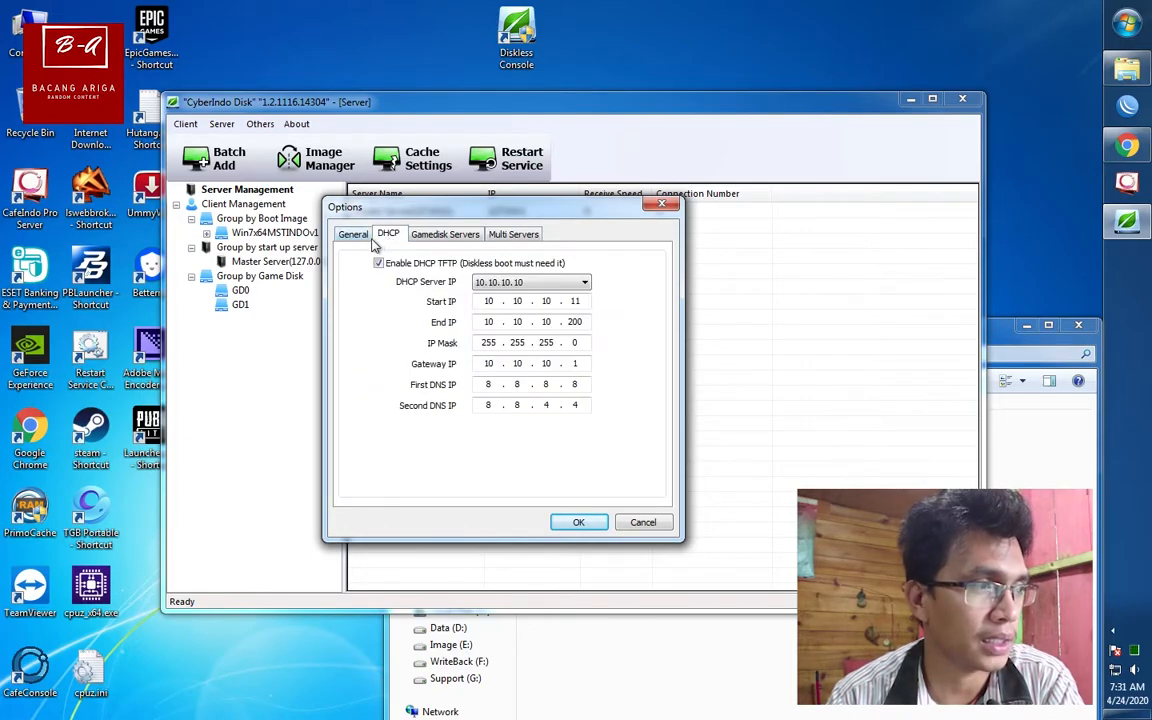
{"action": "left_click", "coordinate": [356, 237]}
{"action": "left_click", "coordinate": [385, 238]}
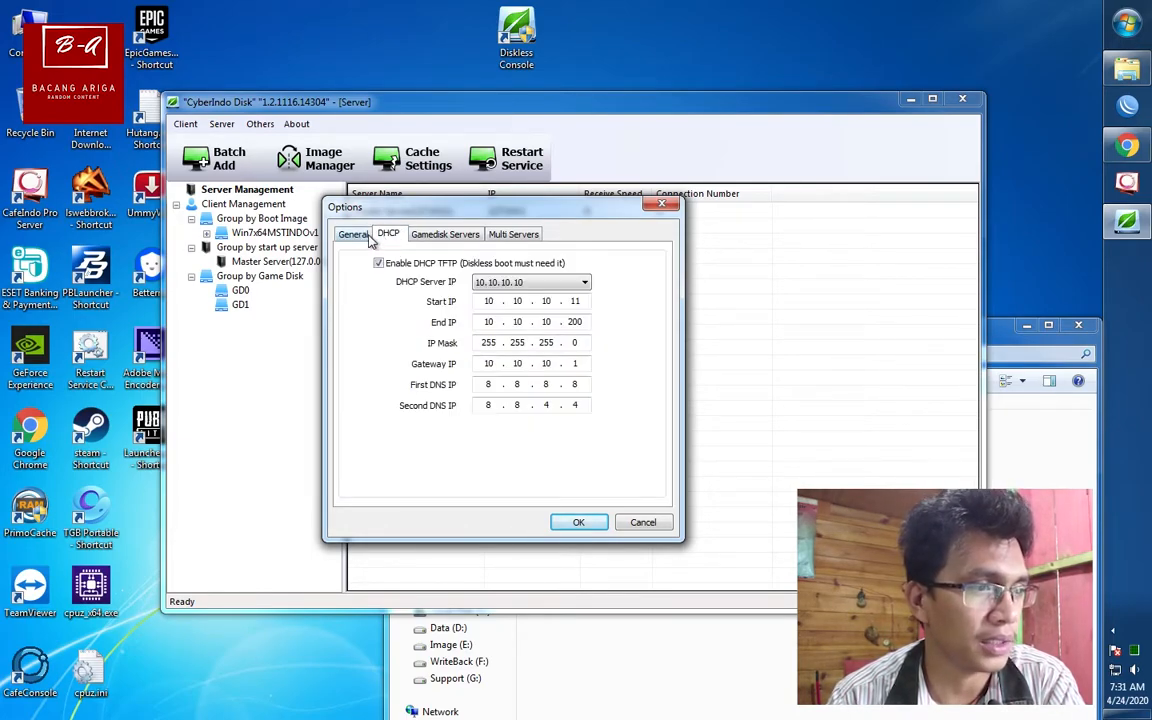
{"action": "left_click", "coordinate": [579, 522]}
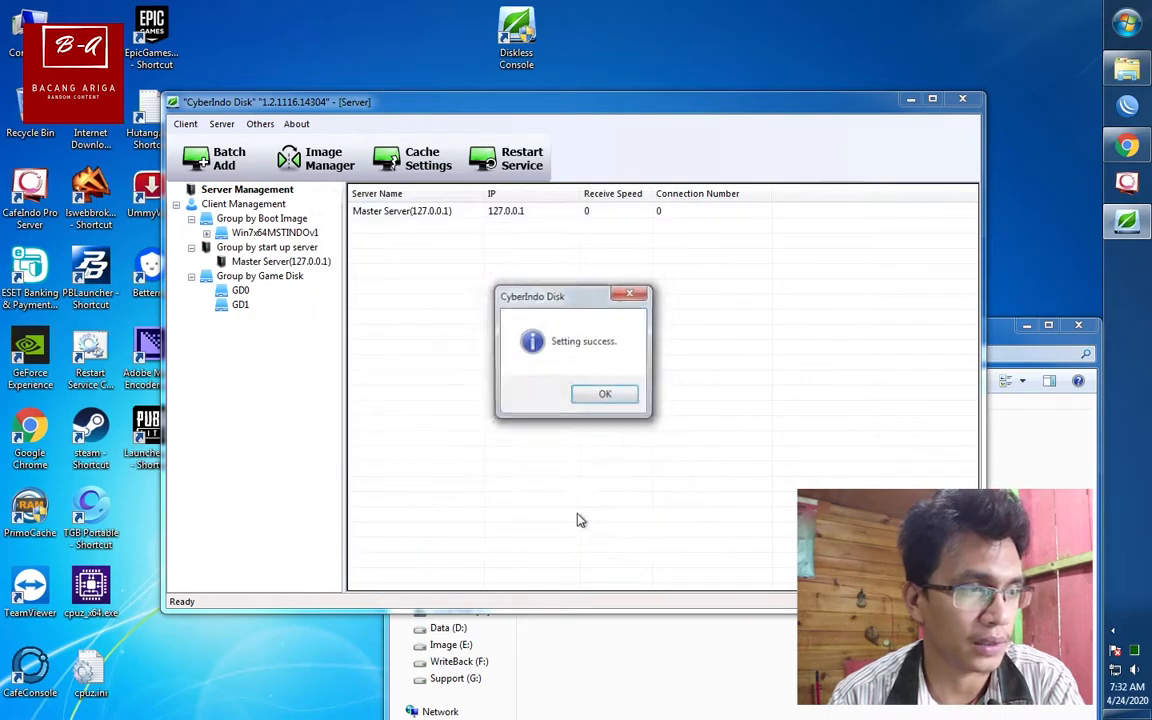
{"action": "left_click", "coordinate": [612, 396]}
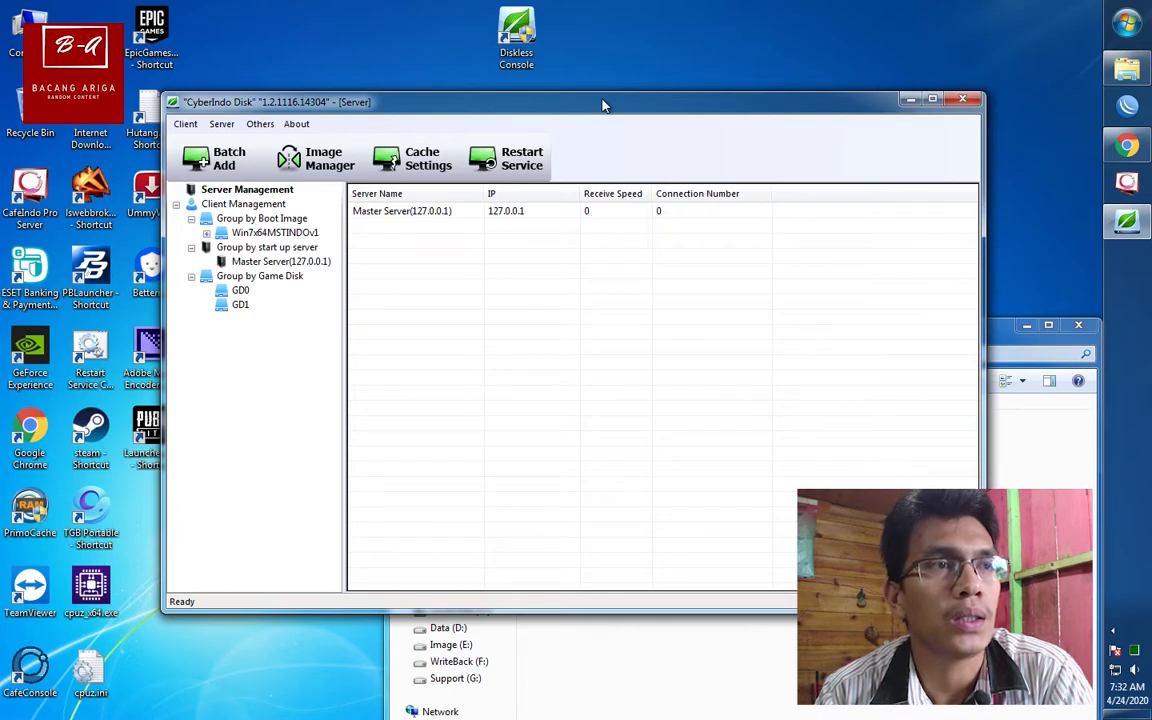
Open the Image Manager, collapse the Win7x64MSTINDOv1 restore points and examine the system image, GD0 and GD1 entries
{"action": "mouse_move", "coordinate": [575, 106]}
{"action": "left_mouse_down"}
{"action": "mouse_move", "coordinate": [624, 101]}
{"action": "mouse_move", "coordinate": [581, 90]}
{"action": "mouse_move", "coordinate": [571, 108]}
{"action": "left_mouse_up"}
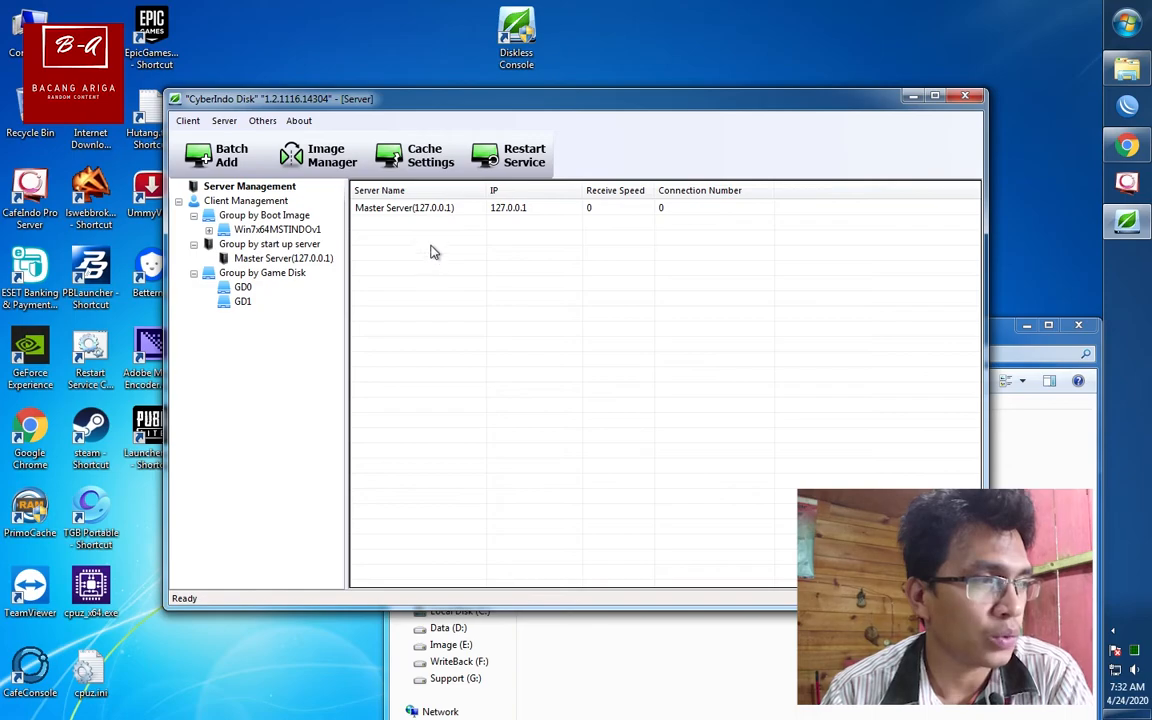
{"action": "left_click", "coordinate": [313, 163]}
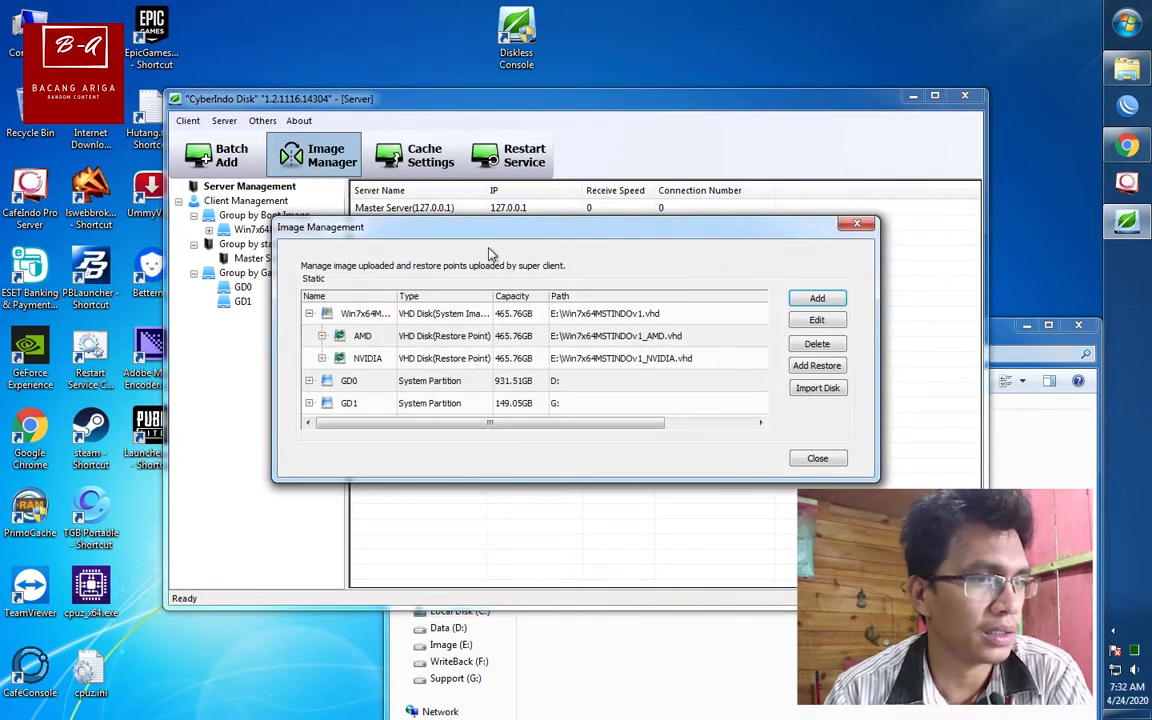
{"action": "left_click", "coordinate": [309, 313]}
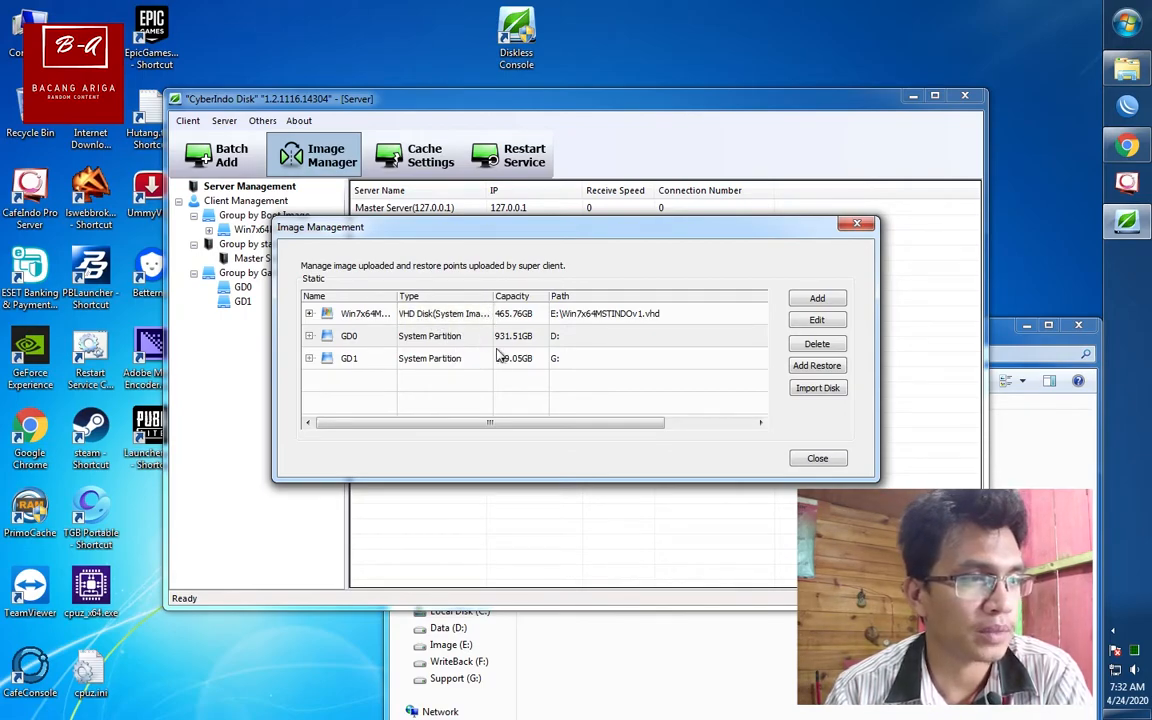
{"action": "left_click", "coordinate": [440, 362]}
{"action": "left_click", "coordinate": [442, 337]}
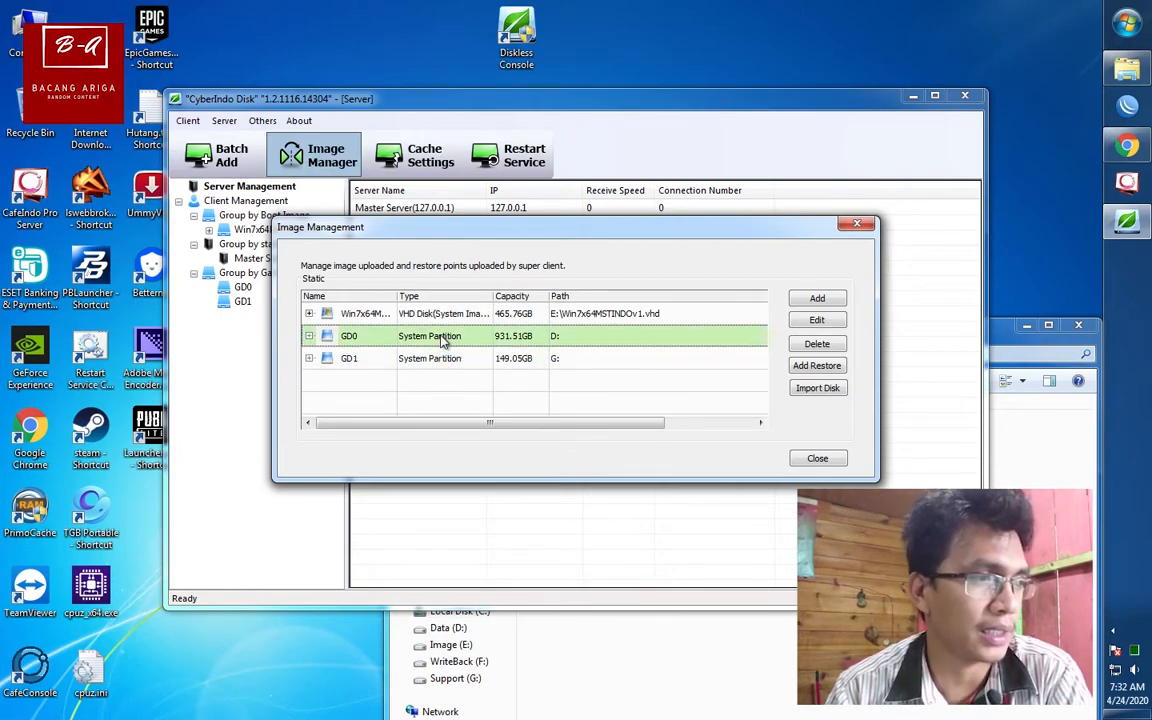
{"action": "left_click", "coordinate": [441, 315]}
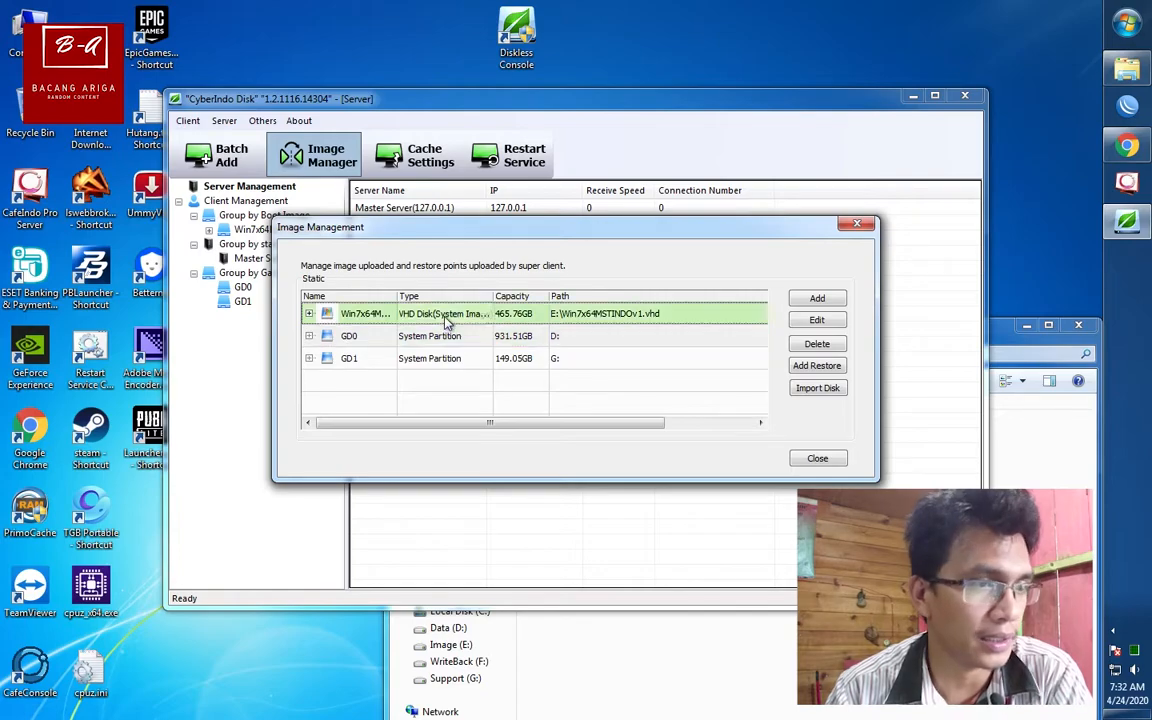
Start adding a new disk in the Image Manager with its type set to System Image
{"action": "left_click", "coordinate": [818, 300]}
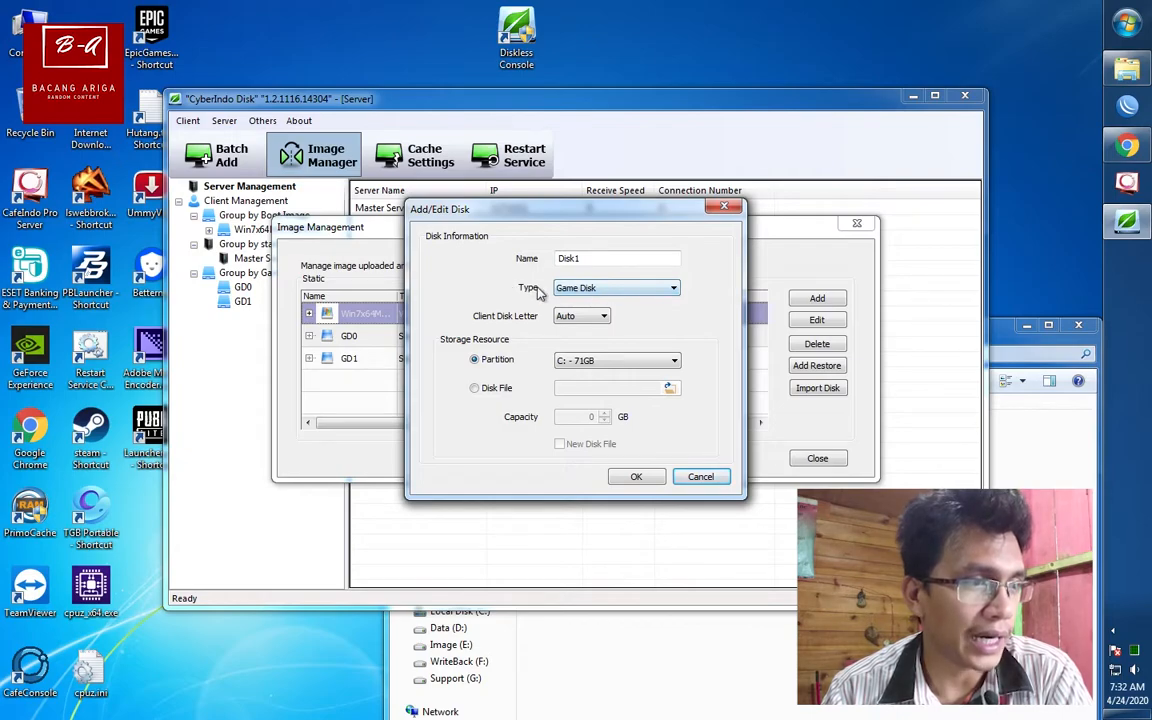
{"action": "left_click", "coordinate": [665, 290]}
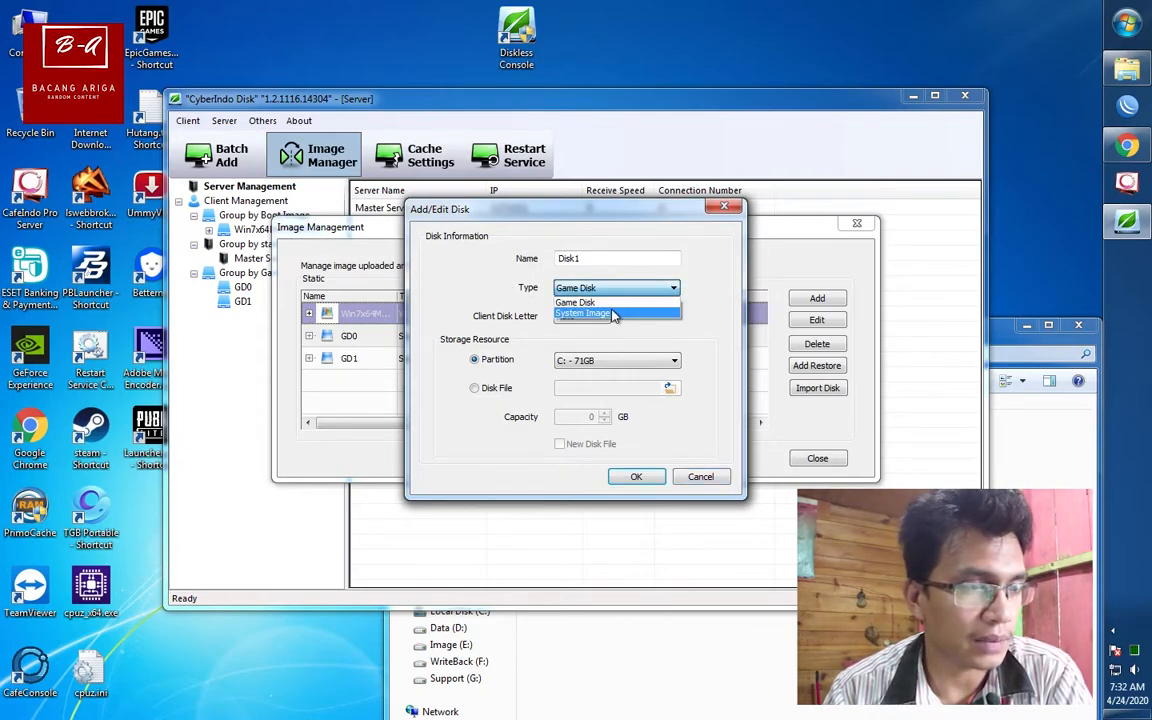
{"action": "left_click", "coordinate": [614, 314]}
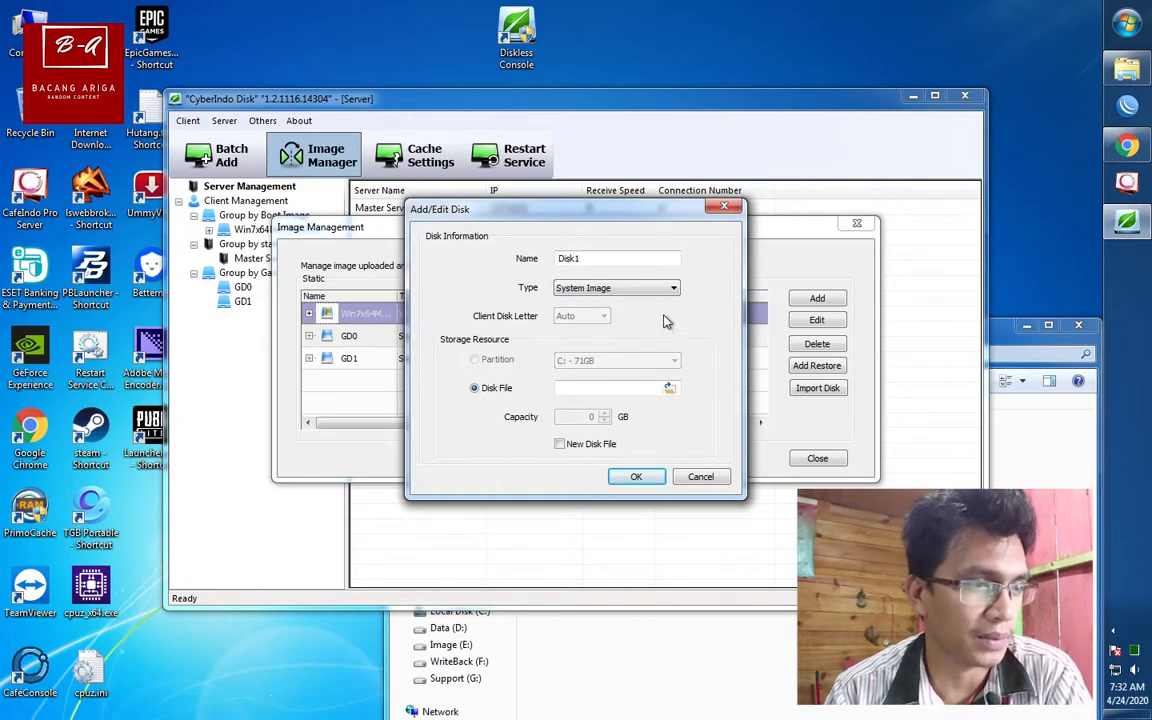
Browse for the new disk's image file in D:\Record\Diskless and select Win7x64MSTINDOv1.vhd
{"action": "left_click", "coordinate": [668, 390]}
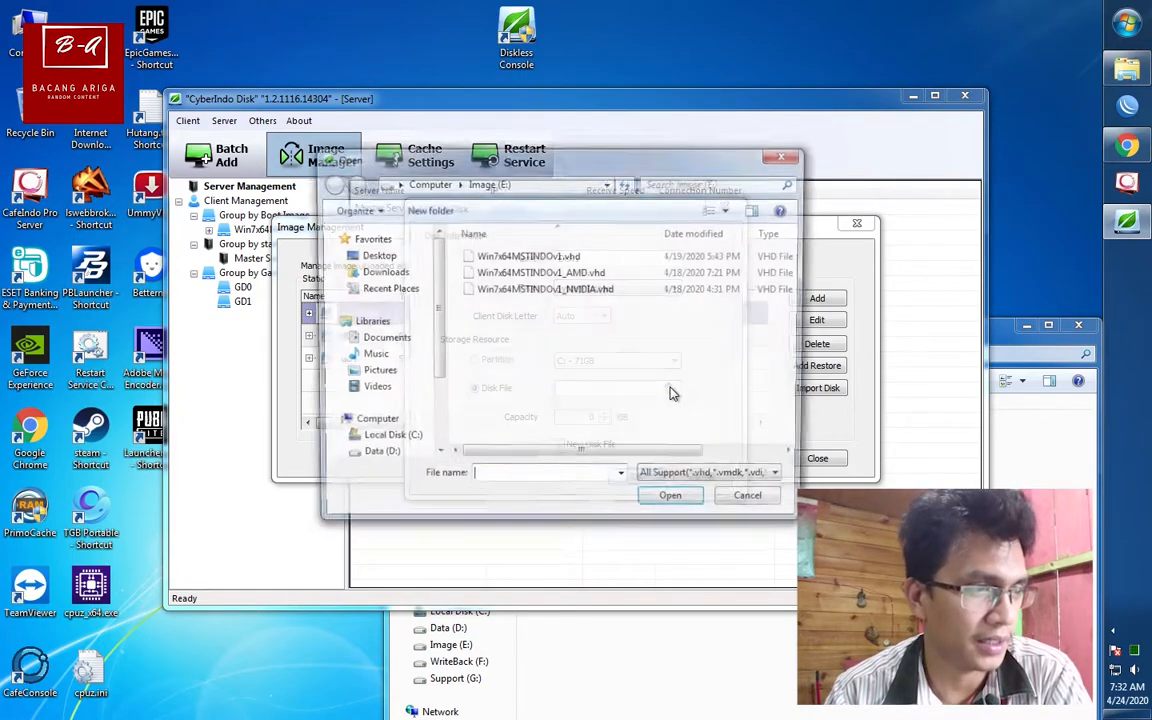
{"action": "scroll", "coordinate": [437, 367], "scroll_direction": "down", "scroll_amount": 2}
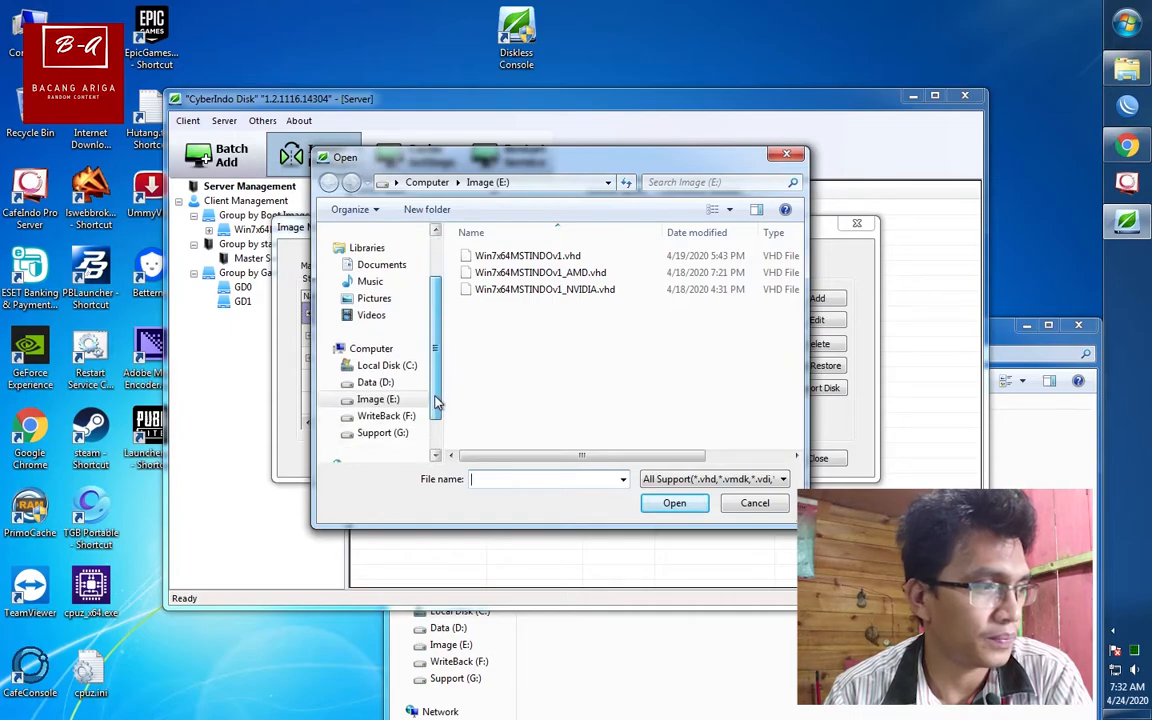
{"action": "left_click", "coordinate": [375, 382]}
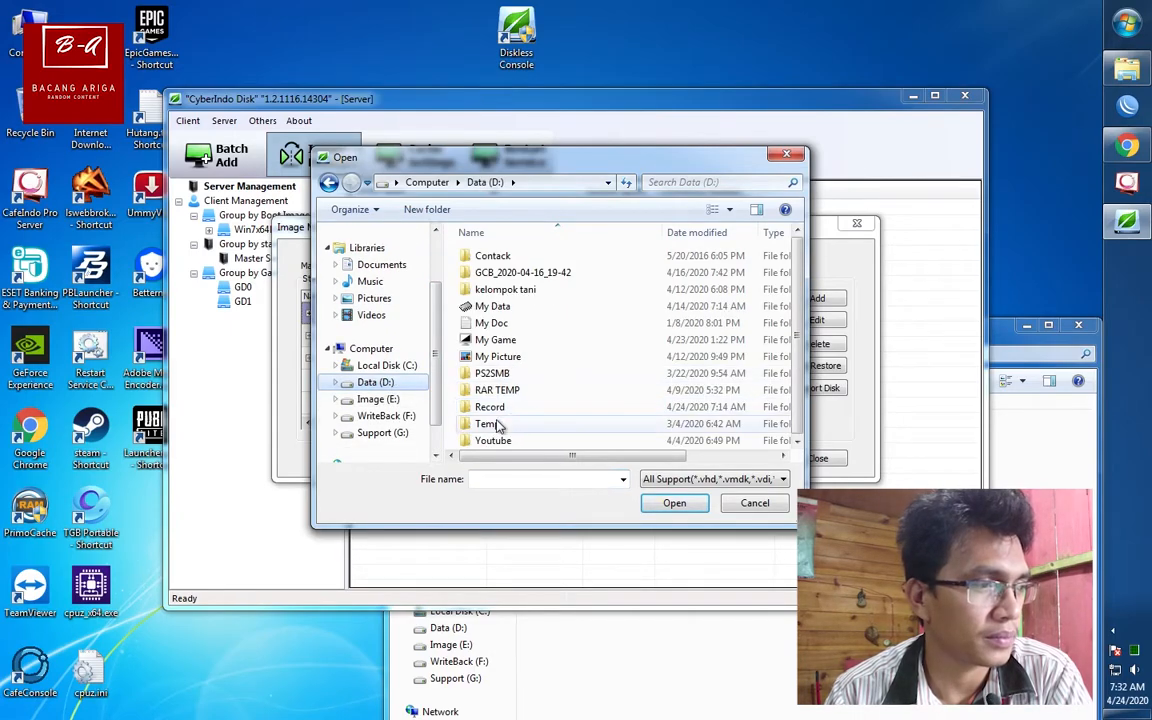
{"action": "double_click", "coordinate": [490, 407]}
{"action": "double_click", "coordinate": [497, 306]}
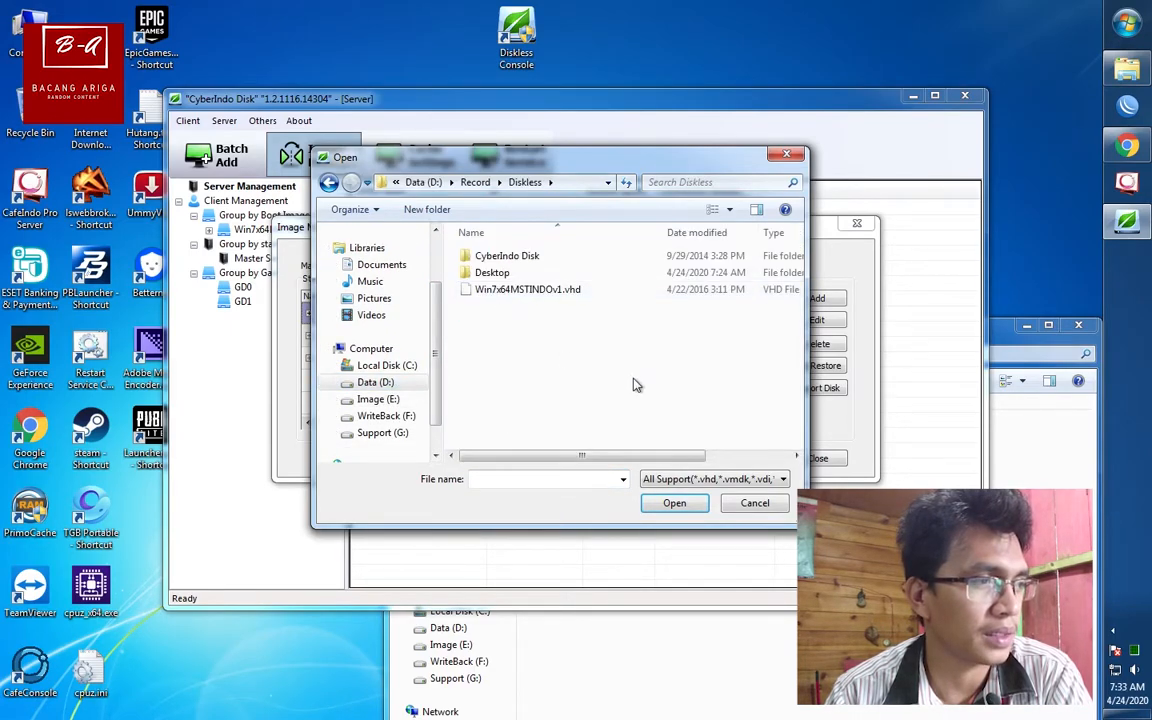
{"action": "left_click", "coordinate": [520, 291]}
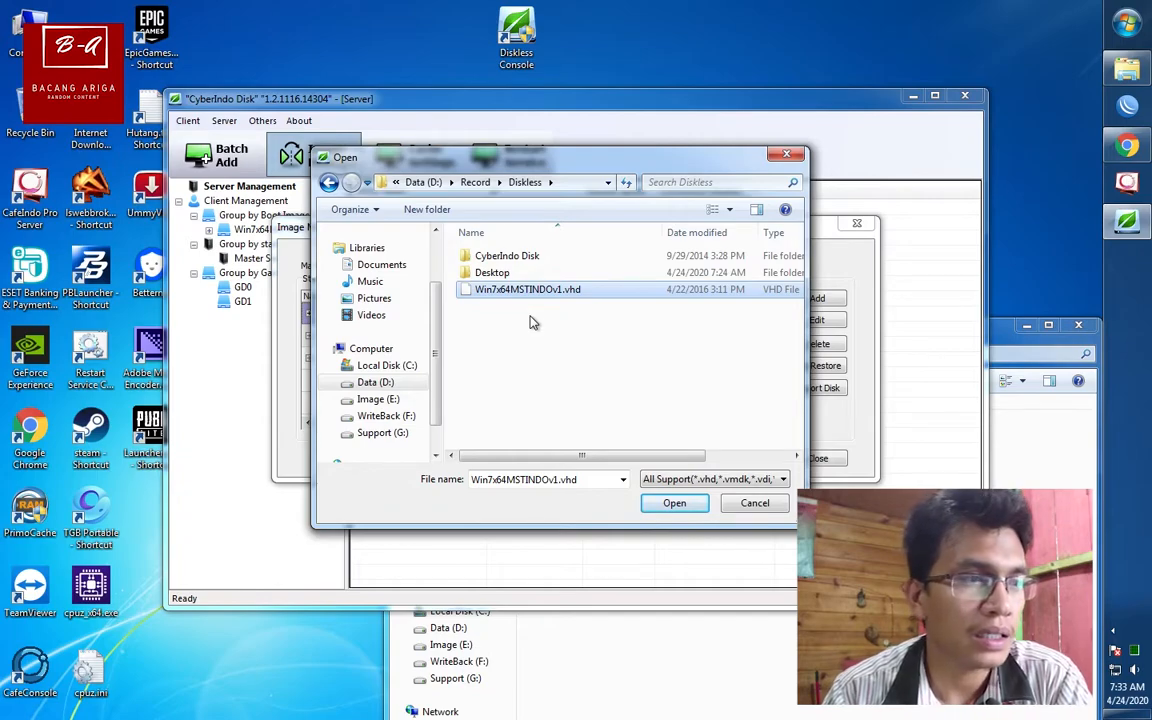
{"action": "left_click", "coordinate": [535, 342]}
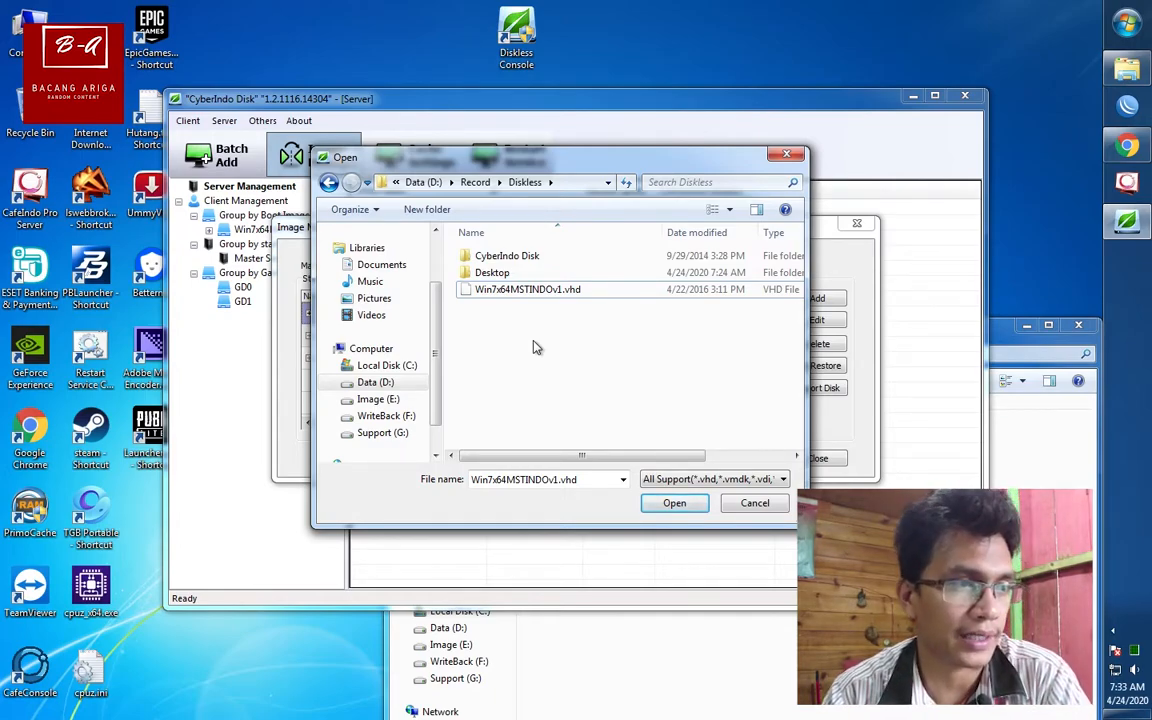
Show all file types in the Diskless folder and compare the RAR and ZIP archives with the Win7x64MSTINDOv1.vhd image
{"action": "left_click", "coordinate": [622, 481]}
{"action": "left_click", "coordinate": [625, 410]}
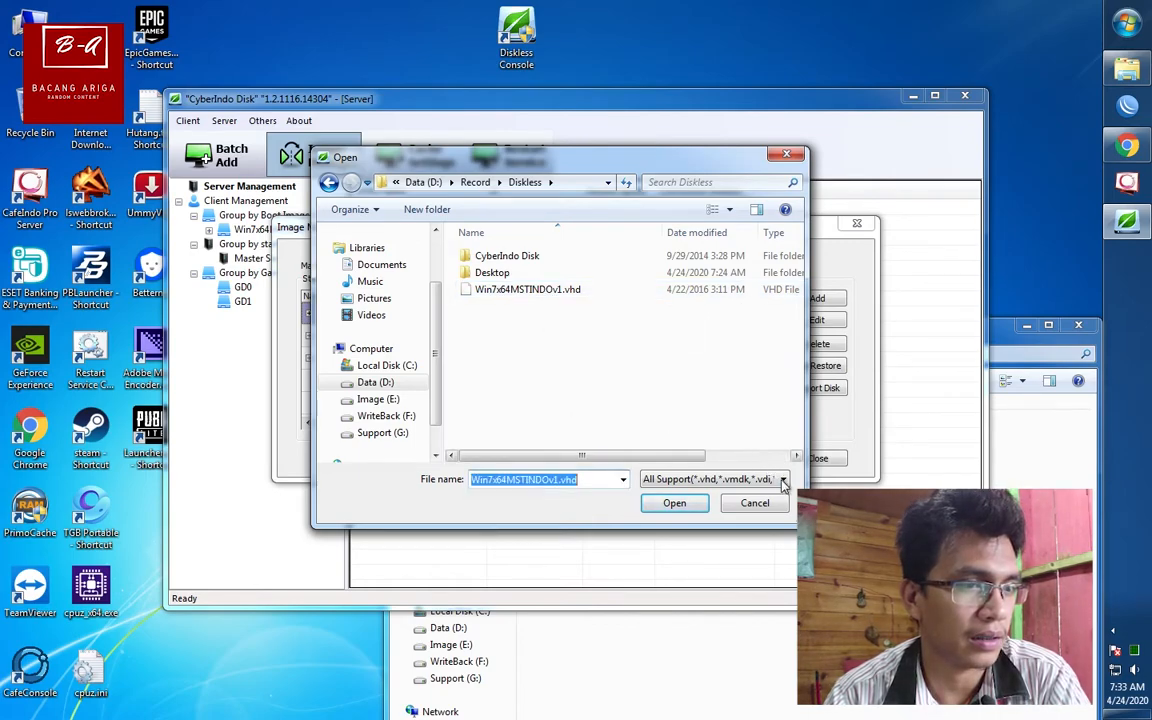
{"action": "left_click", "coordinate": [672, 480]}
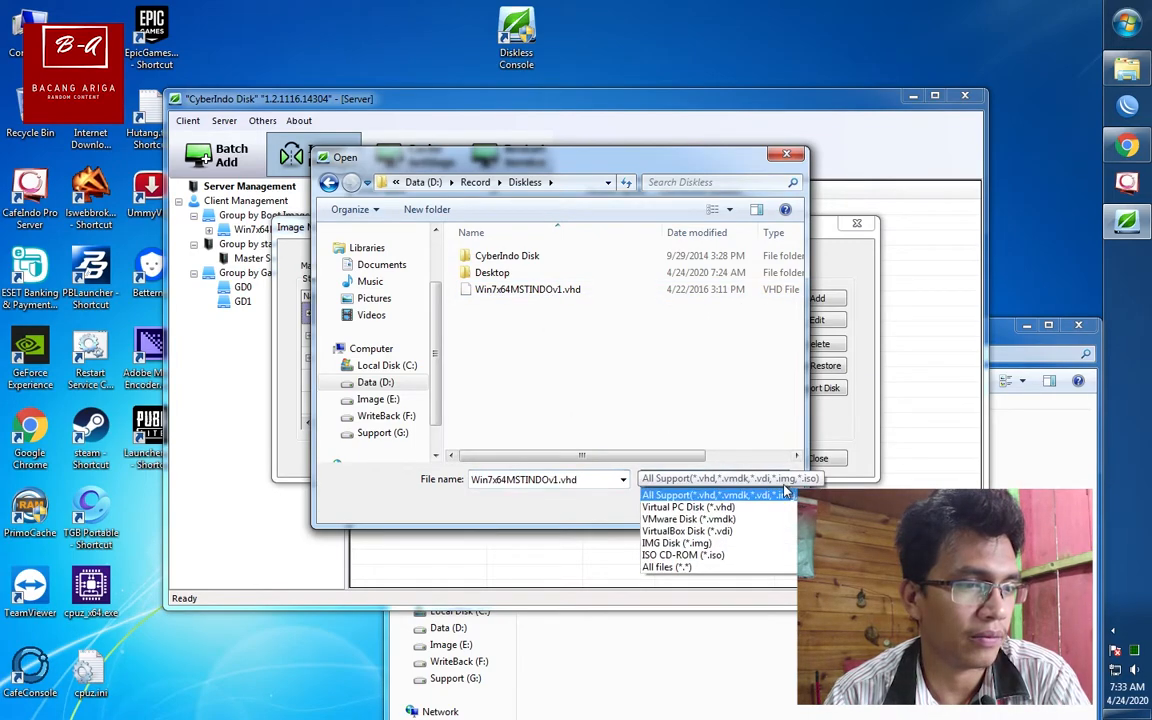
{"action": "left_click", "coordinate": [666, 567]}
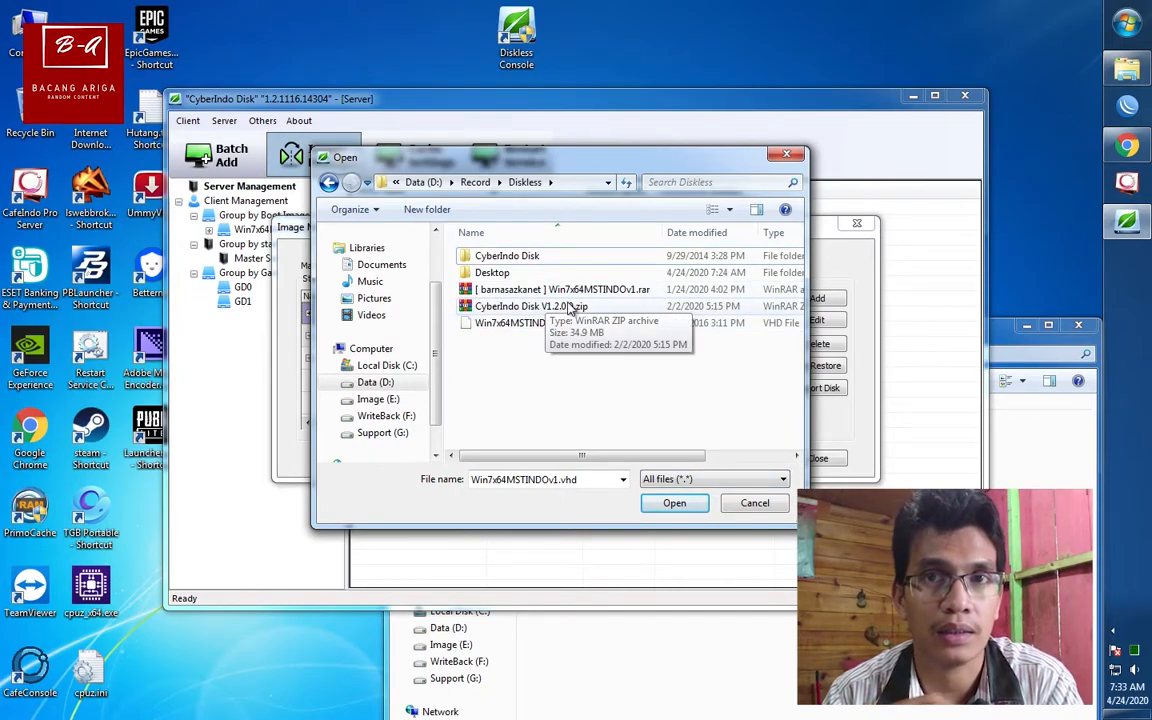
{"action": "left_click", "coordinate": [535, 308]}
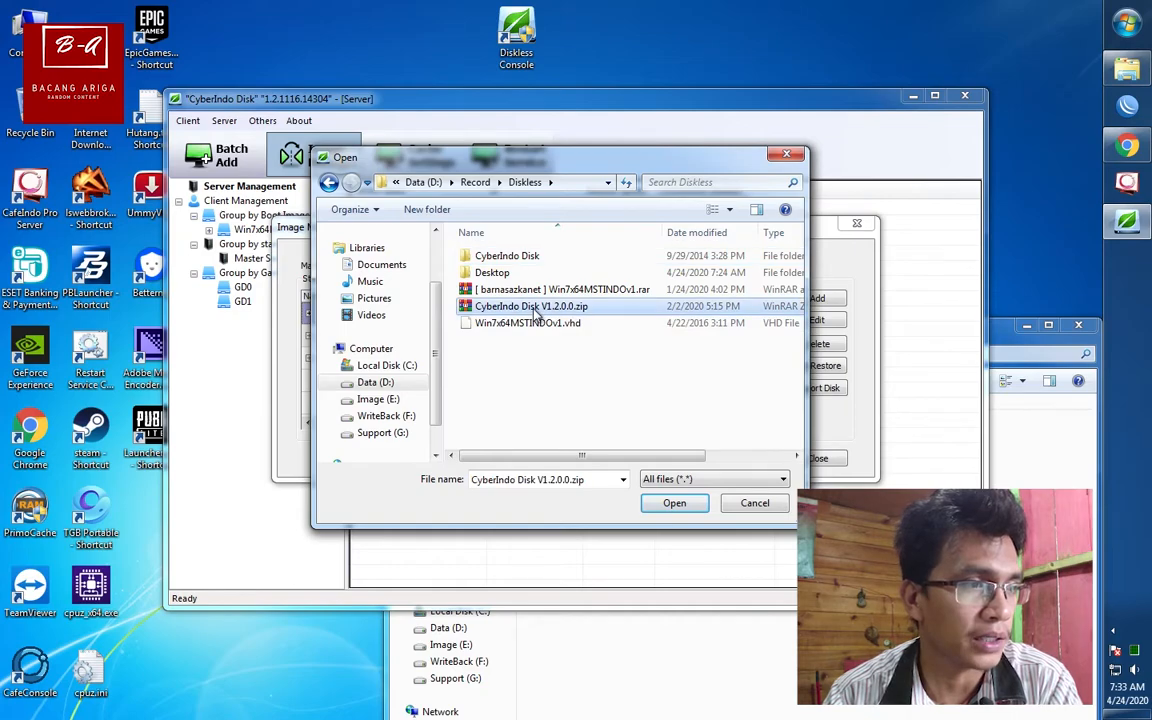
{"action": "left_click", "coordinate": [575, 290]}
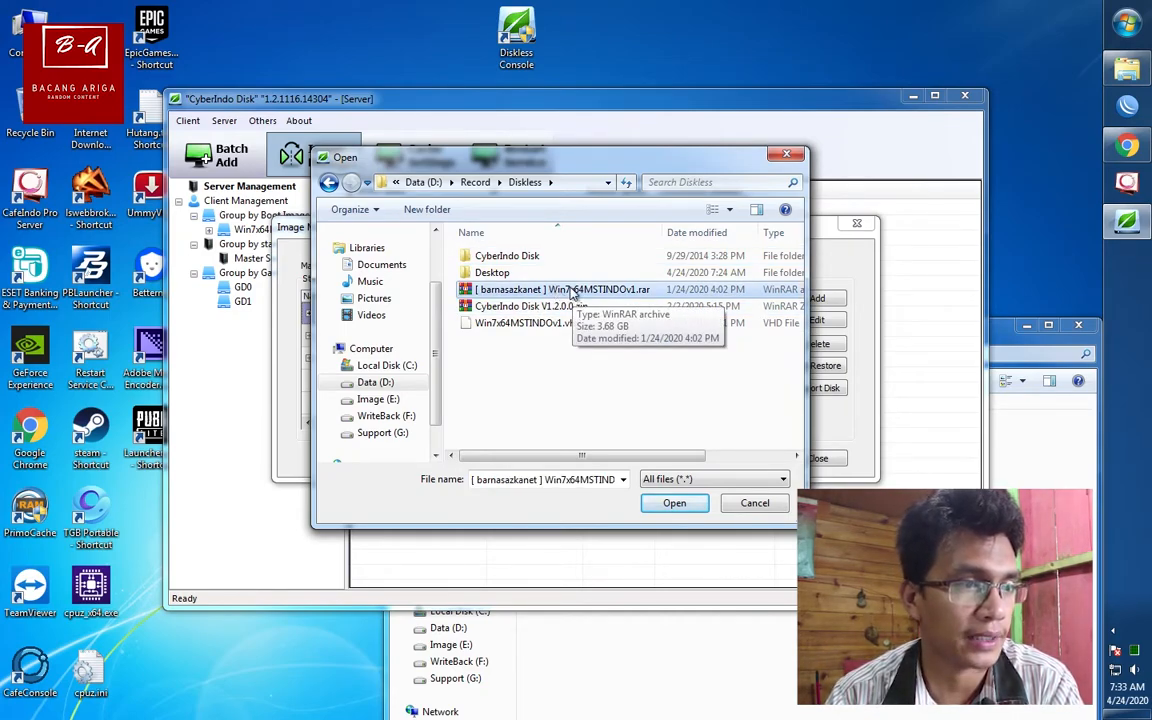
{"action": "left_click", "coordinate": [572, 324]}
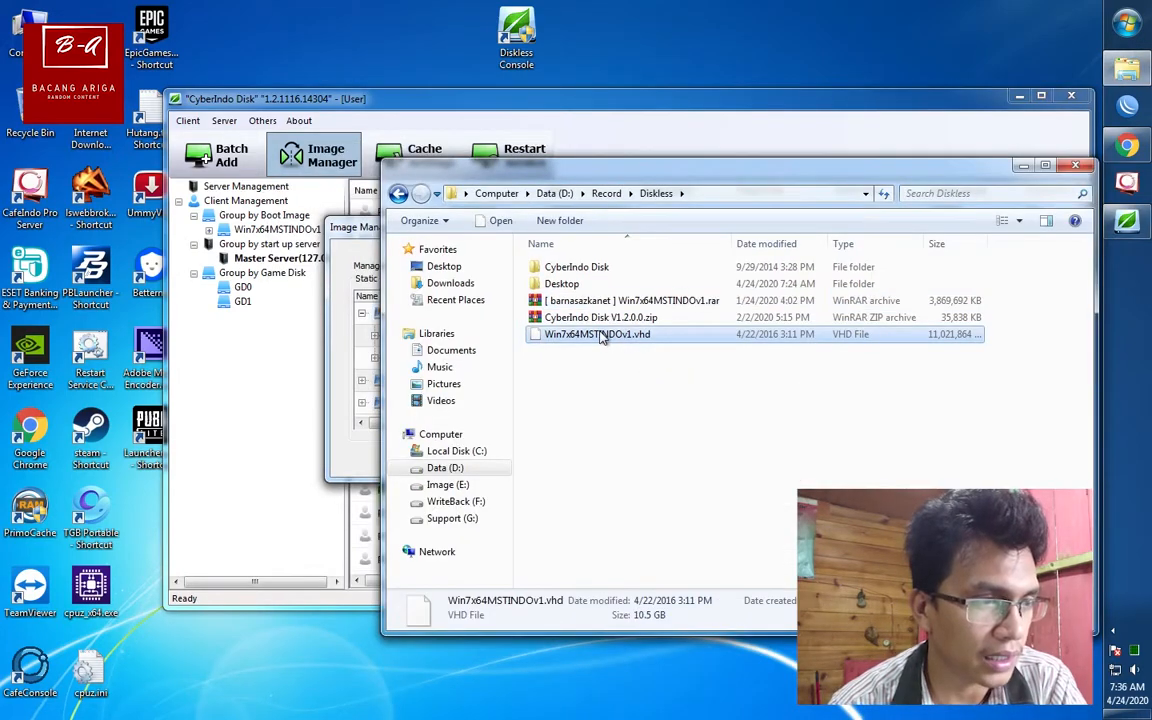
Rename Win7x64MSTINDOv1.vhd in the D:\Record\Diskless folder as "Test Windowes 7 64Bit.vhd"
{"action": "key", "text": "F2"}
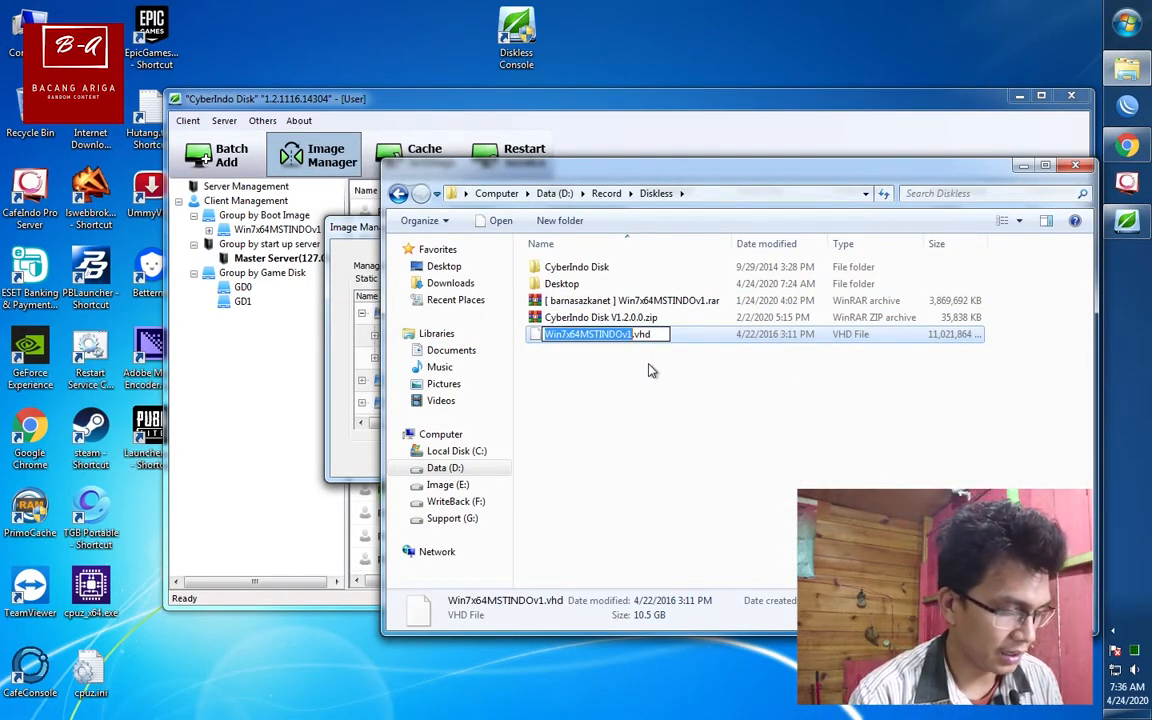
{"action": "type", "text": "Test"}
{"action": "type", "text": " Img"}
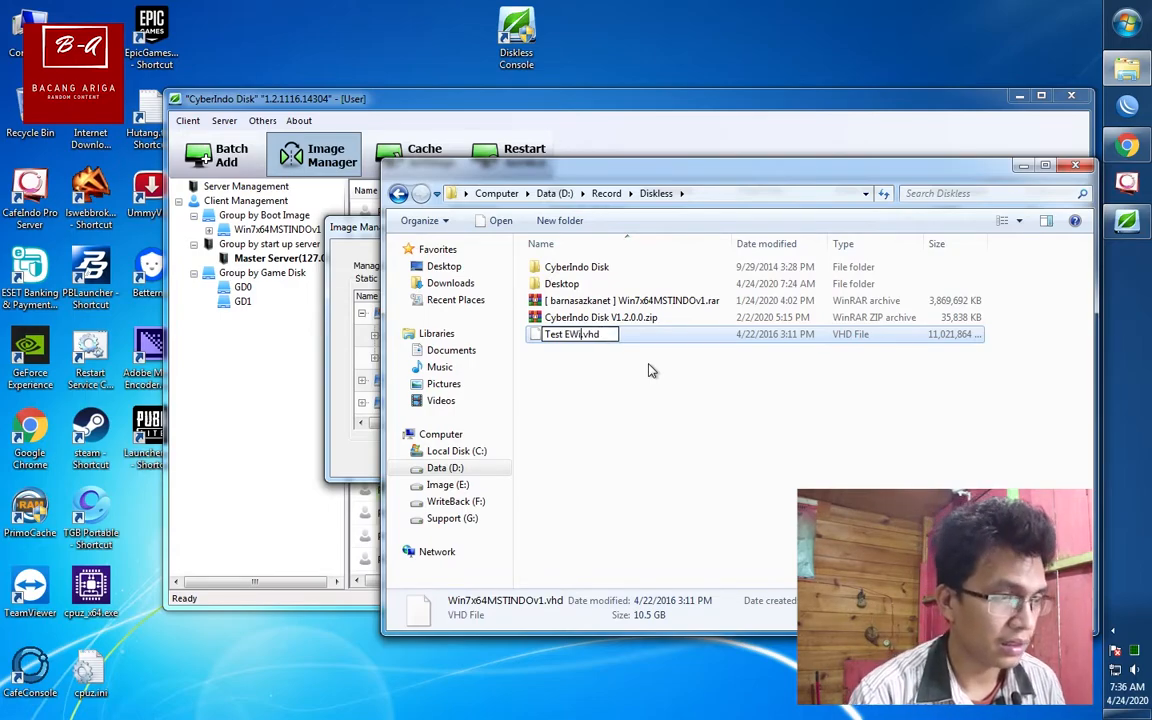
{"action": "key", "text": "BackSpace"}
{"action": "key", "text": "BackSpace"}
{"action": "key", "text": "BackSpace"}
{"action": "type", "text": "Windows"}
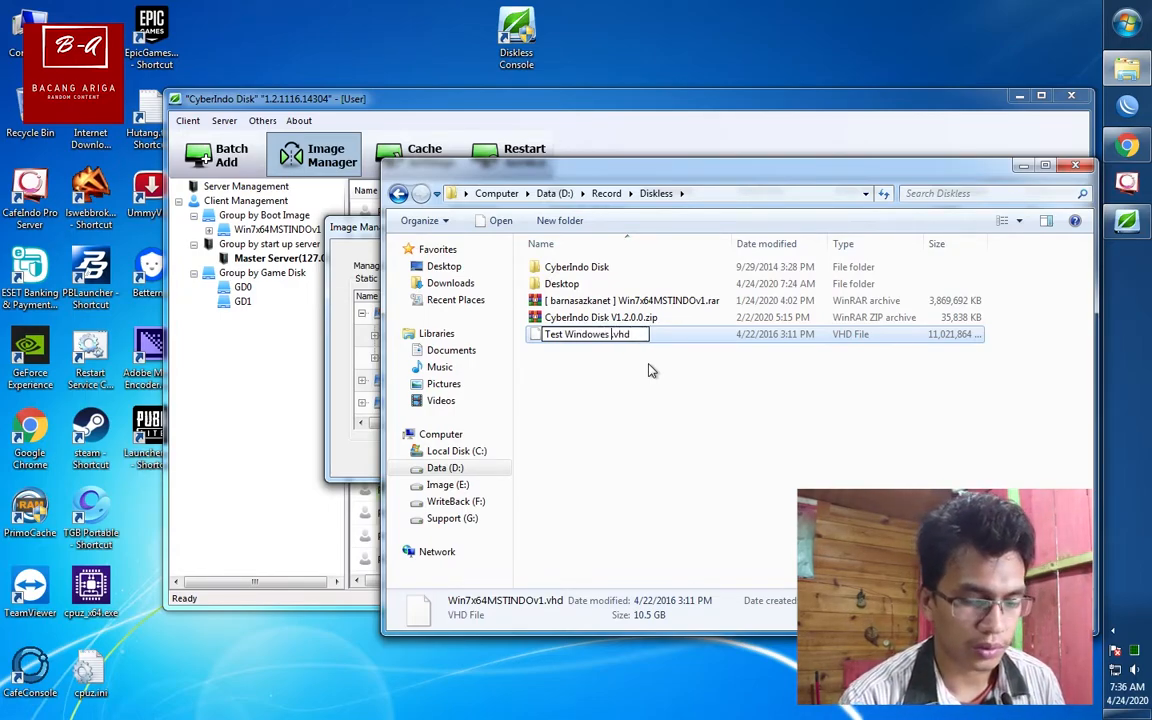
{"action": "type", "text": " 7 64Bit"}
{"action": "key", "text": "Return"}
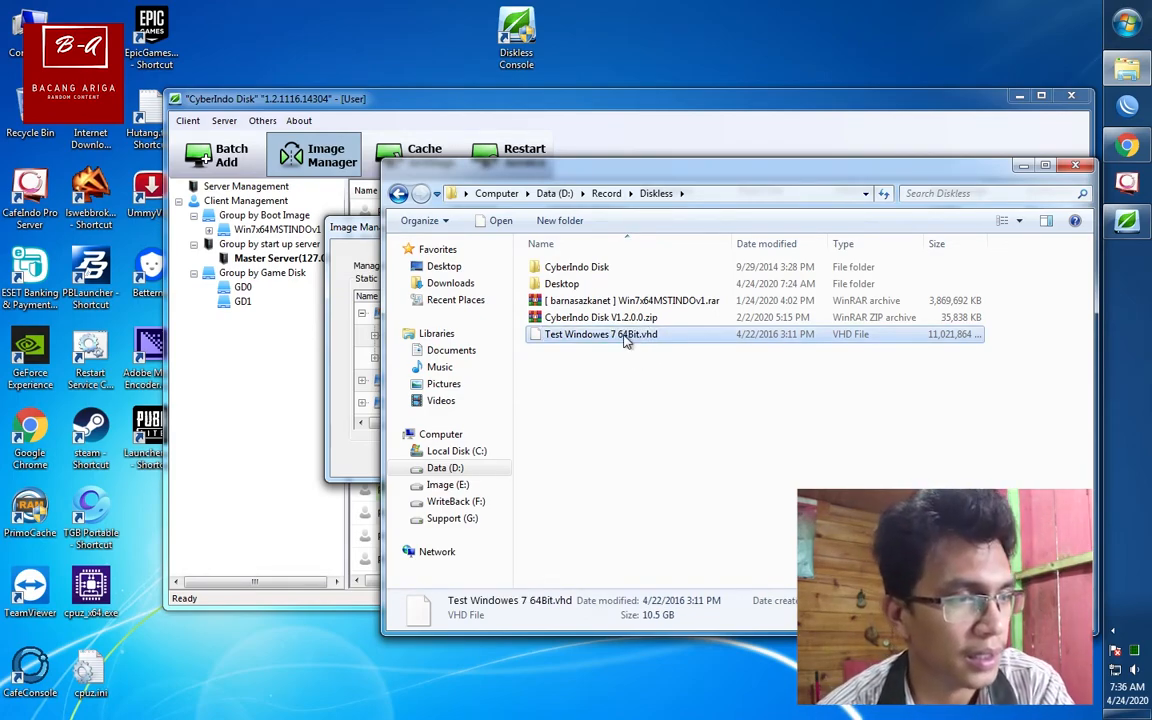
Return to Image Management and add a System Image disk using the file D:\Record\Diskless\Test Windowes 7 64Bit.vhd
{"action": "left_click", "coordinate": [351, 226]}
{"action": "left_click", "coordinate": [912, 229]}
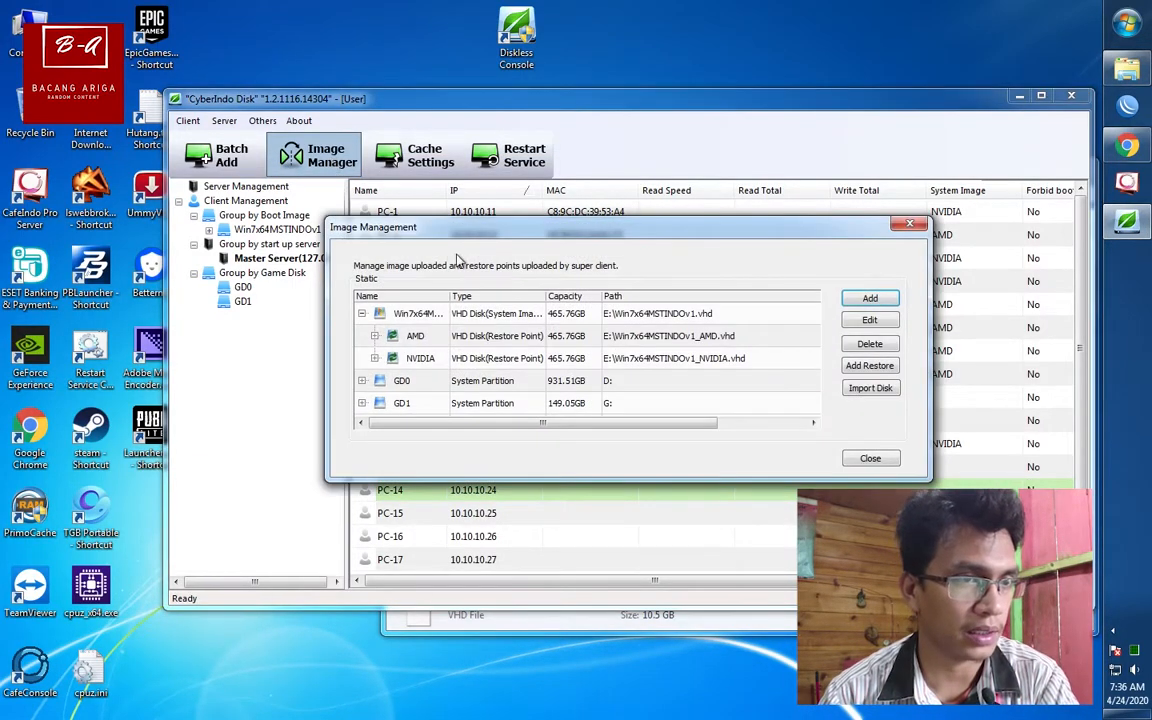
{"action": "left_click", "coordinate": [870, 298]}
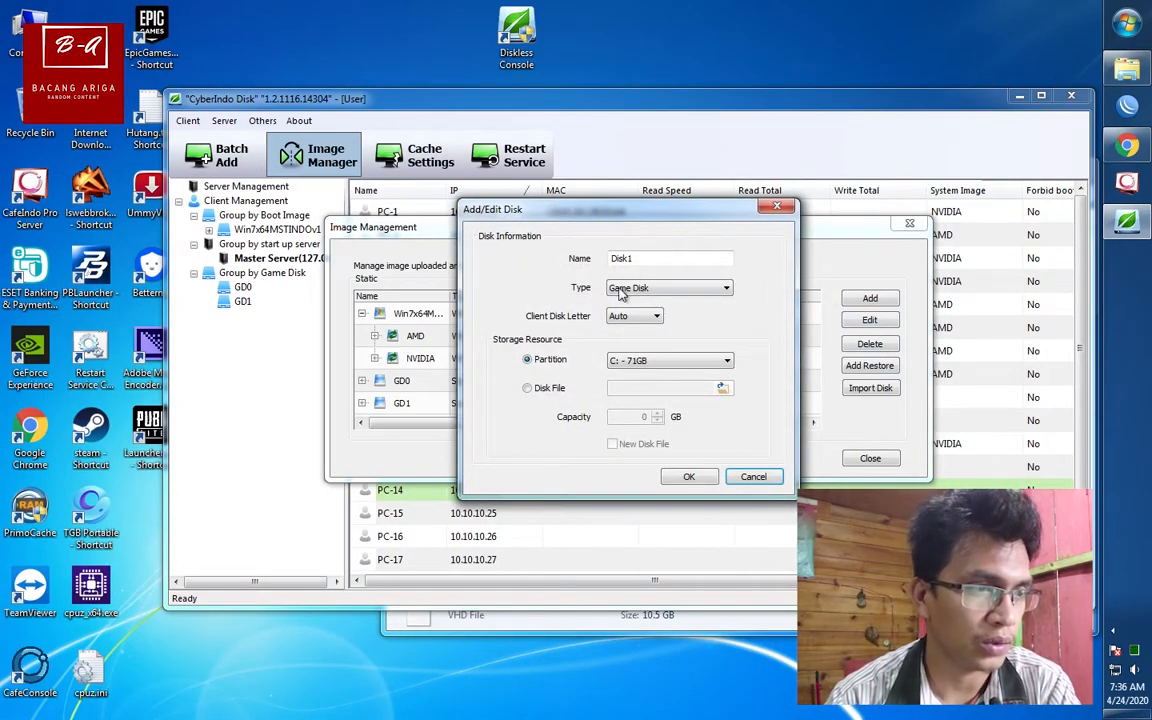
{"action": "left_click", "coordinate": [715, 290]}
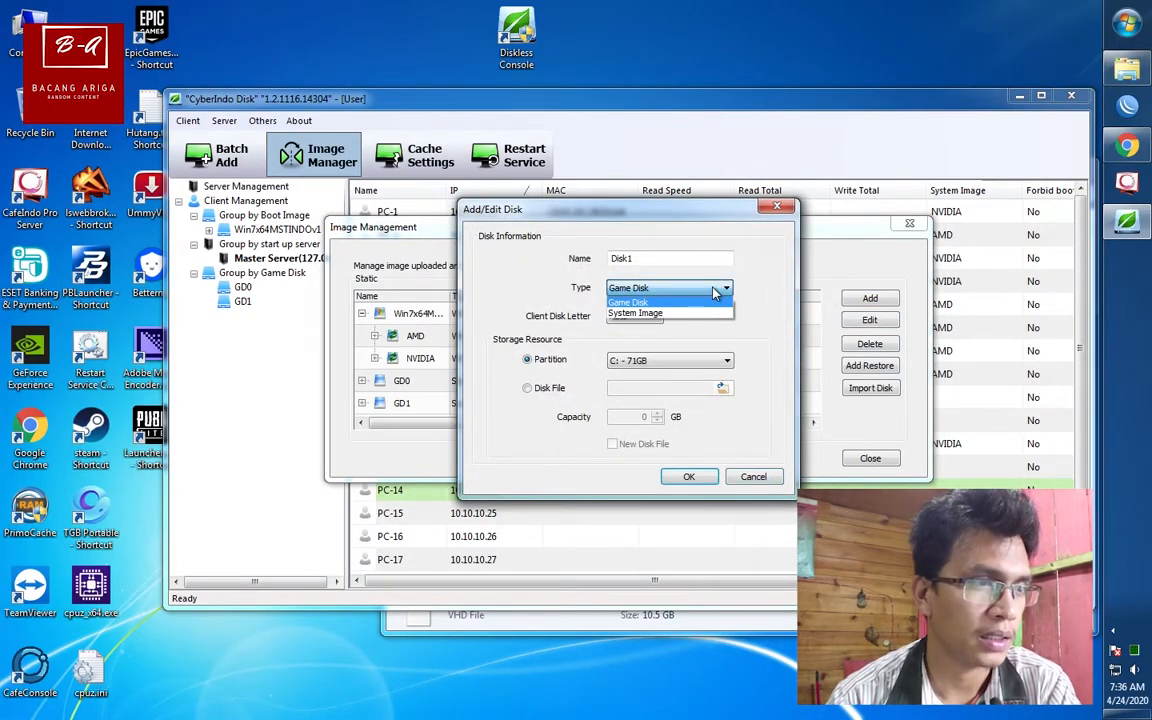
{"action": "left_click", "coordinate": [672, 314]}
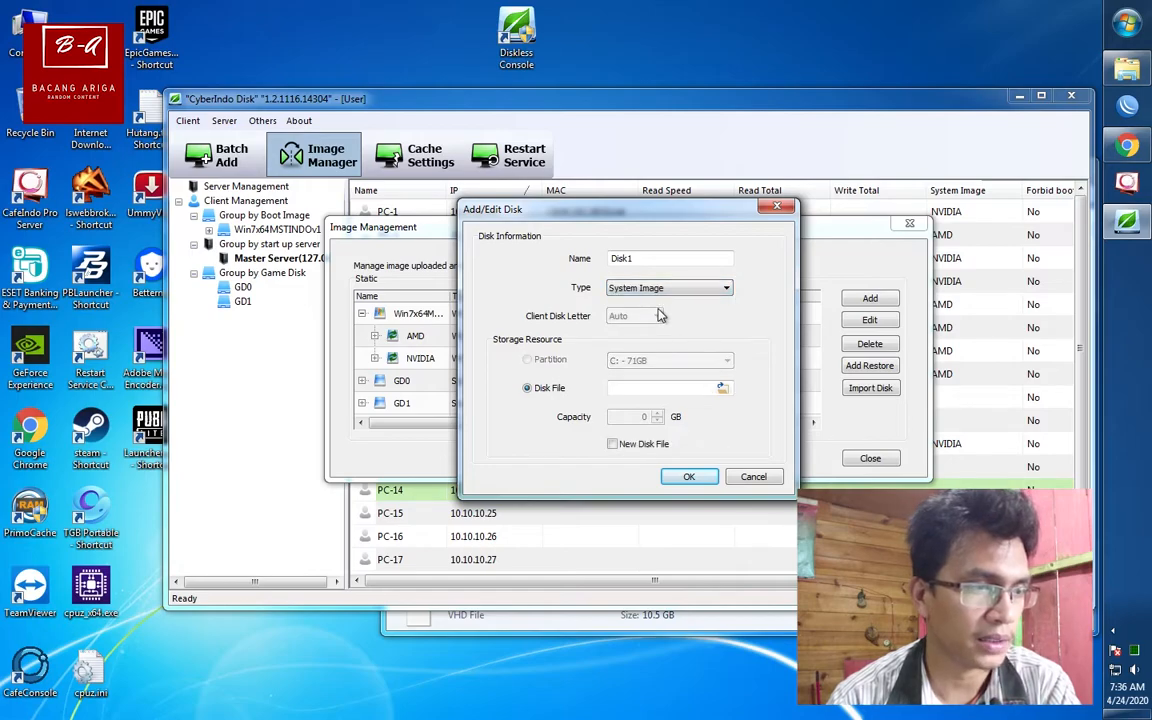
{"action": "left_click", "coordinate": [721, 390]}
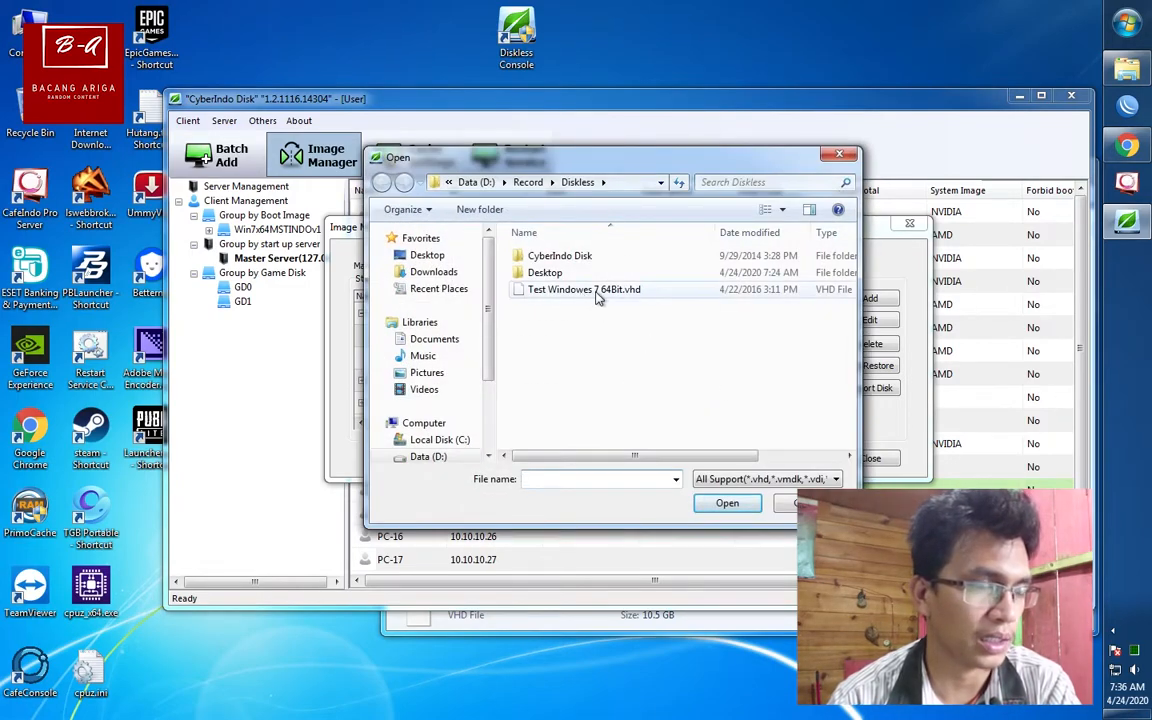
{"action": "left_click", "coordinate": [607, 296]}
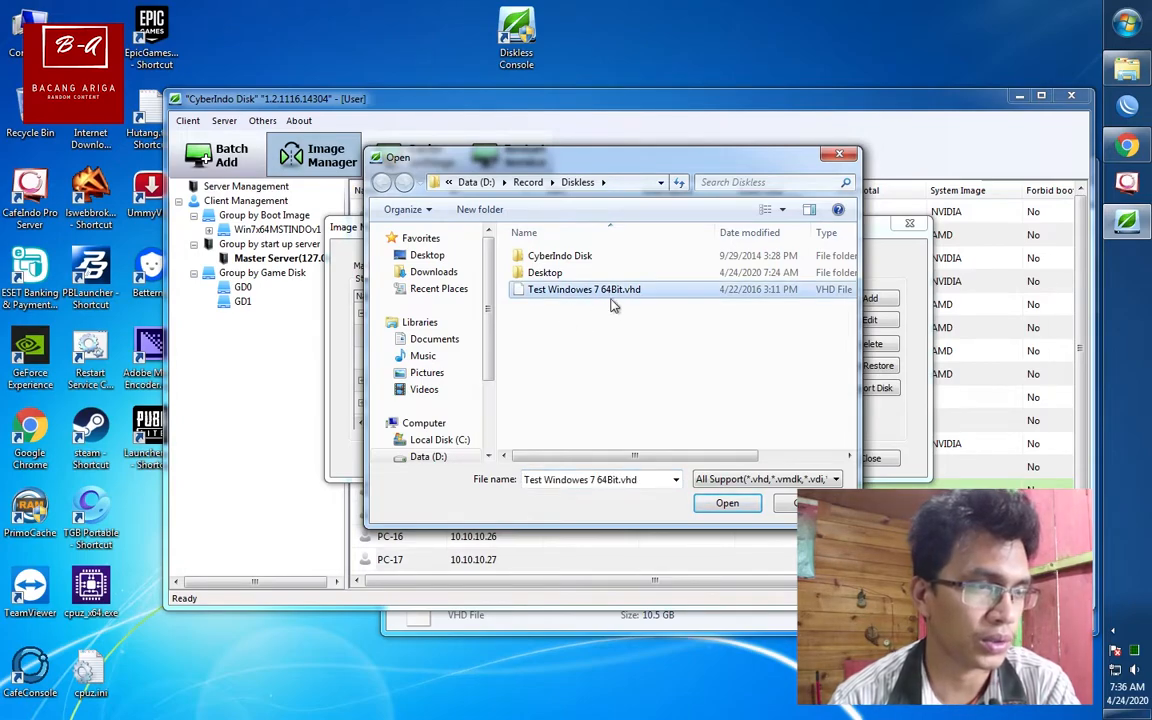
{"action": "left_click", "coordinate": [727, 503]}
{"action": "left_click", "coordinate": [688, 478]}
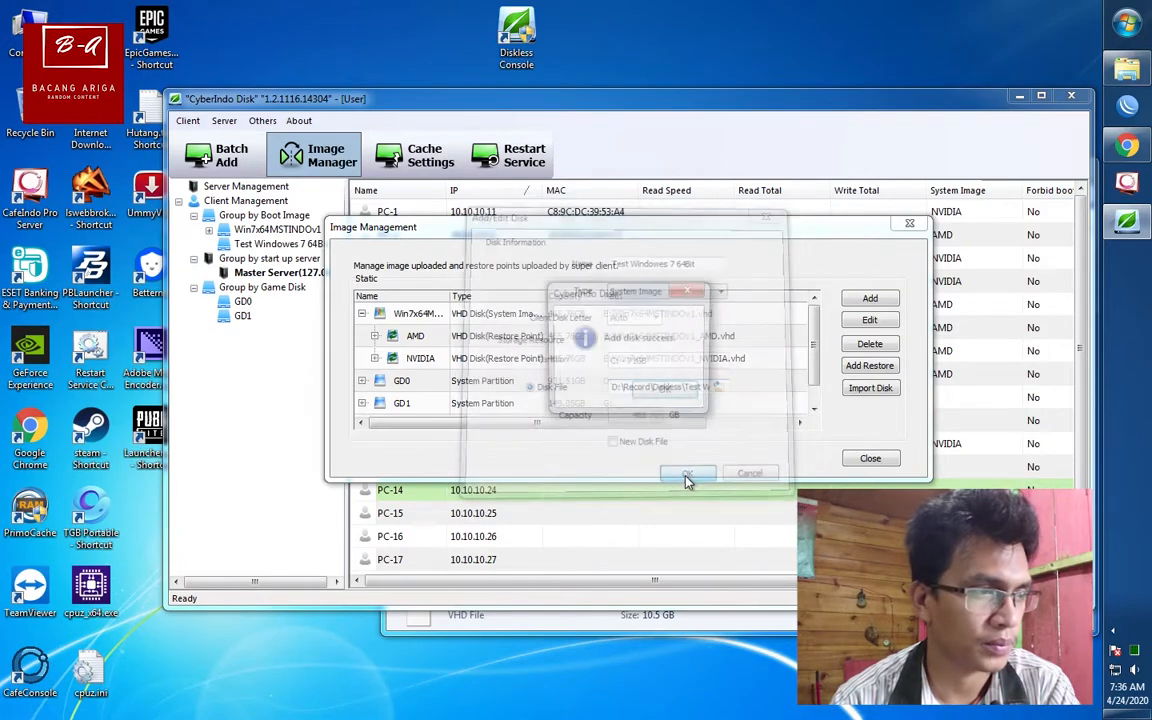
{"action": "left_click", "coordinate": [666, 393]}
Select the Test Windowes 7 64Bit entry, widen the Name column to read it in full and close Image Management
{"action": "left_click_drag", "start_coordinate": [815, 342], "coordinate": [813, 398]}
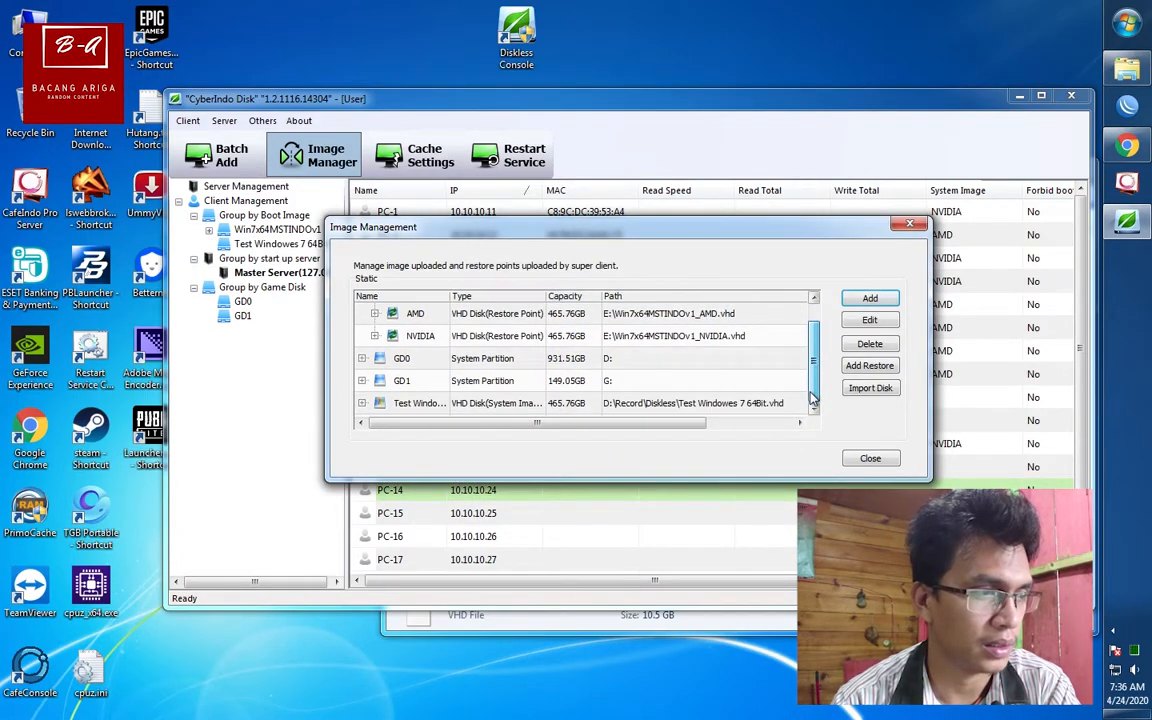
{"action": "left_click", "coordinate": [418, 403]}
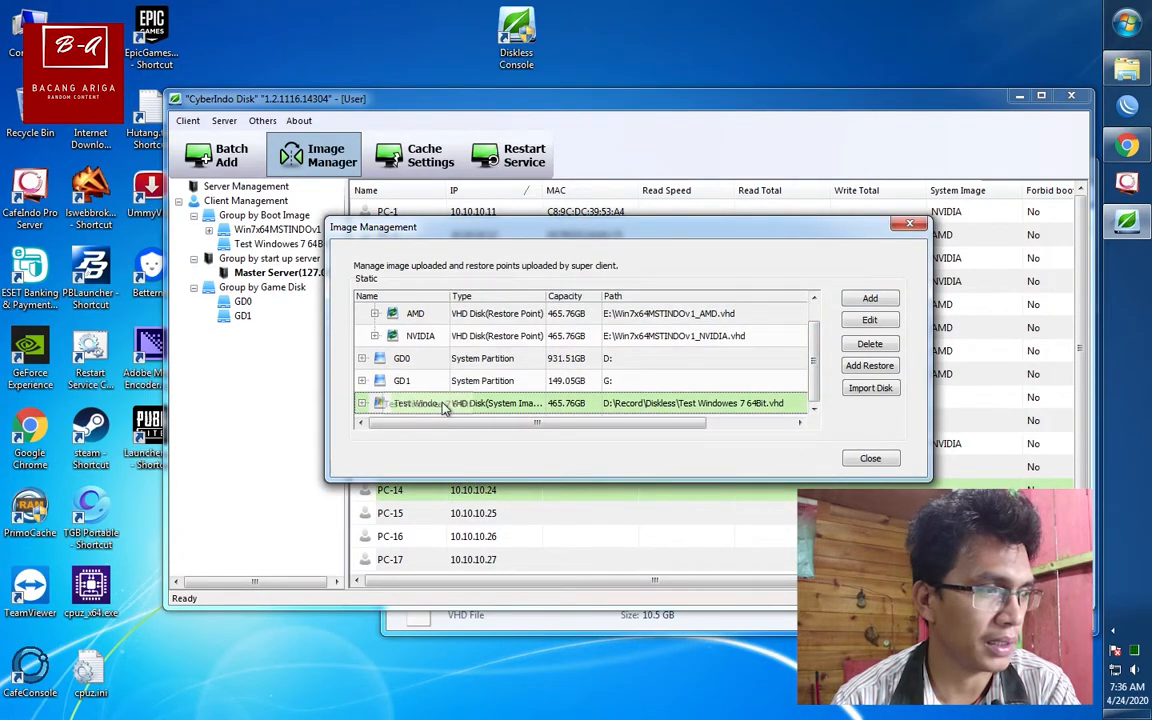
{"action": "left_click_drag", "start_coordinate": [448, 296], "coordinate": [487, 296]}
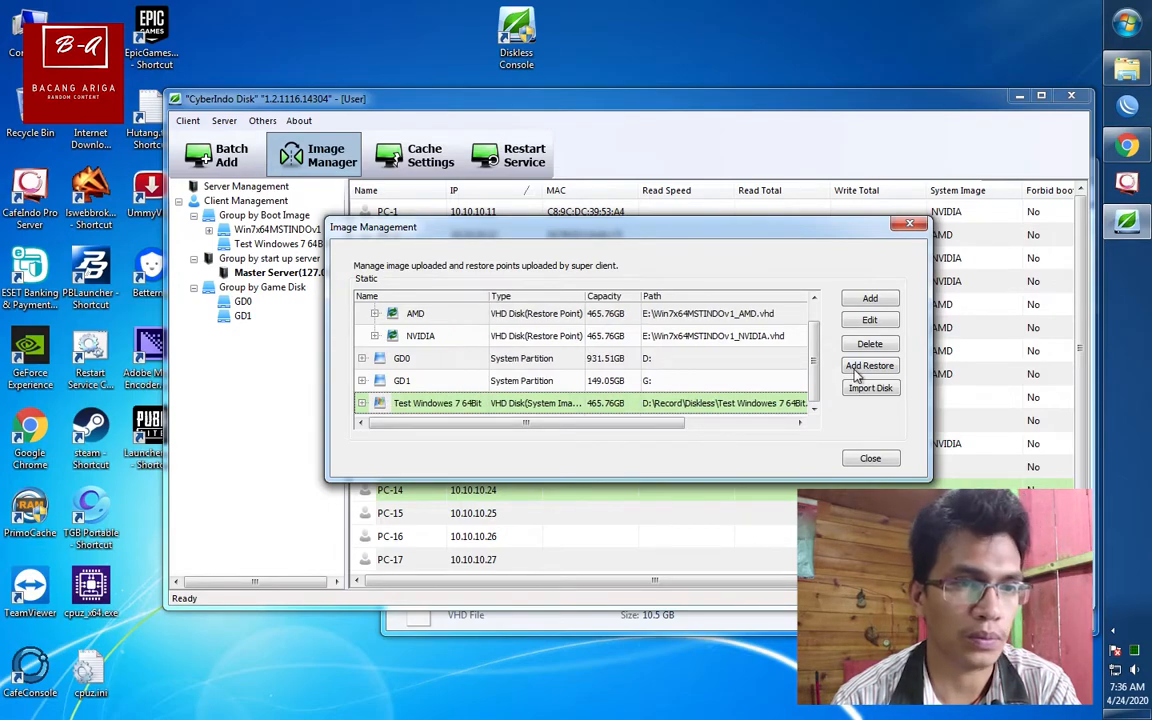
{"action": "left_click", "coordinate": [910, 223]}
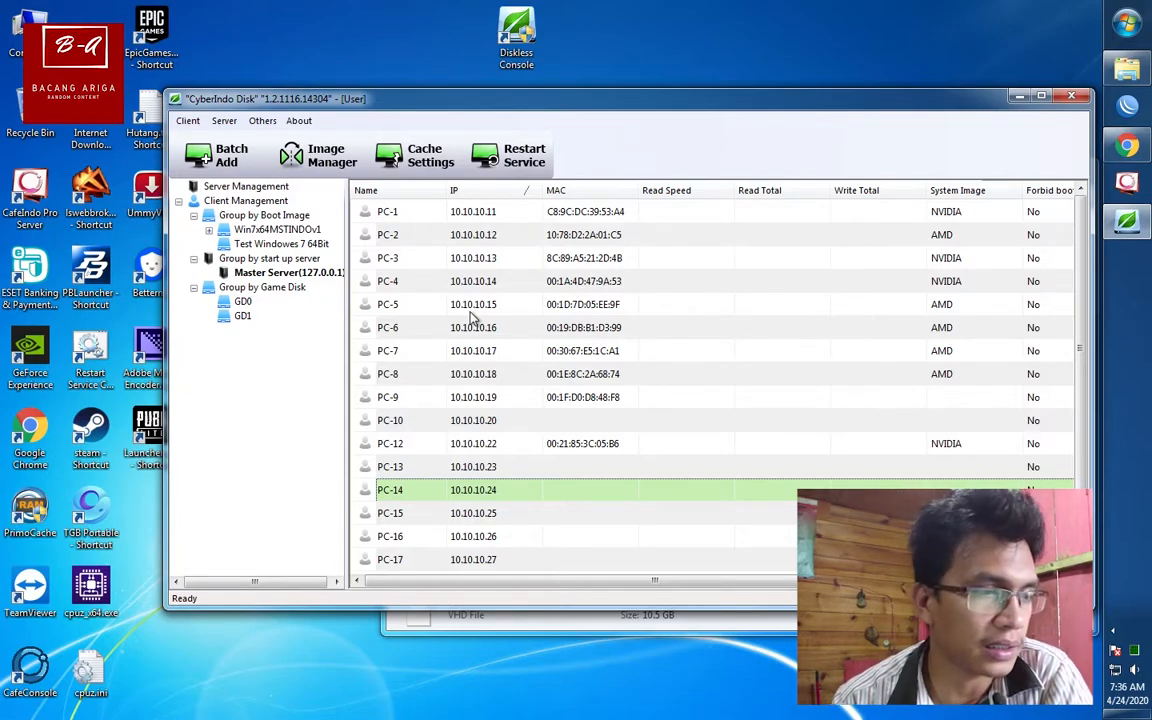
Create a new user with Test Windowes 7 64Bit as the system image instead of None and try to save it
{"action": "right_click", "coordinate": [568, 490]}
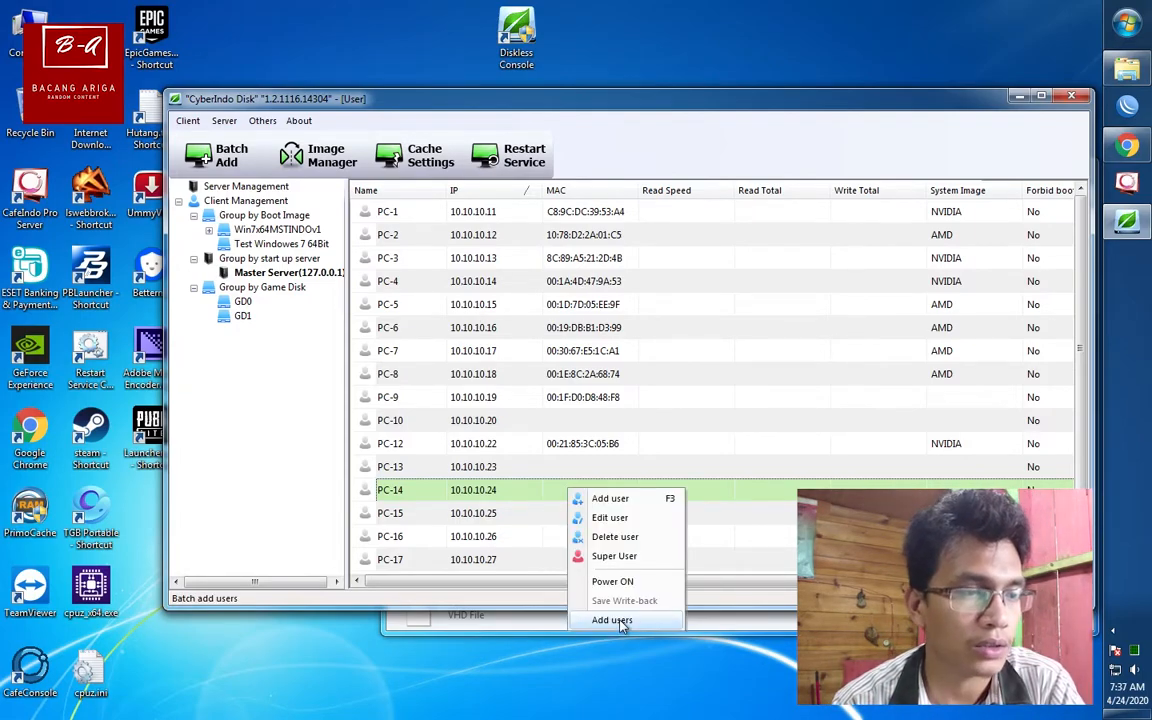
{"action": "left_click", "coordinate": [614, 499]}
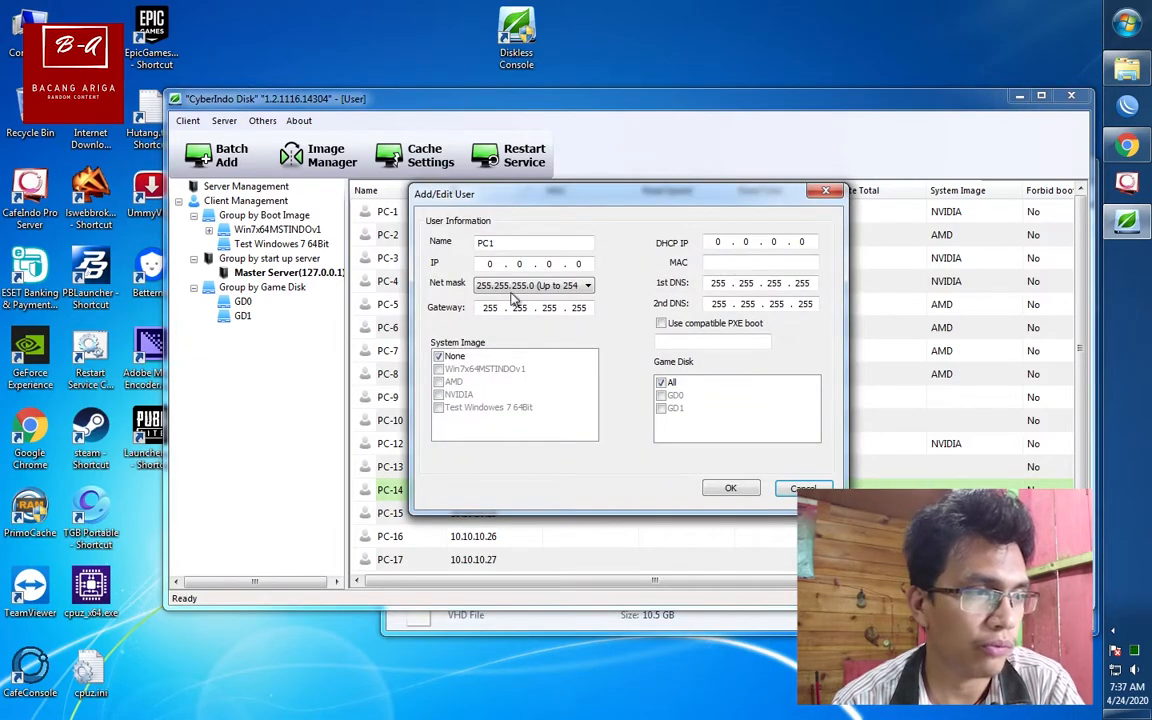
{"action": "left_click", "coordinate": [513, 287]}
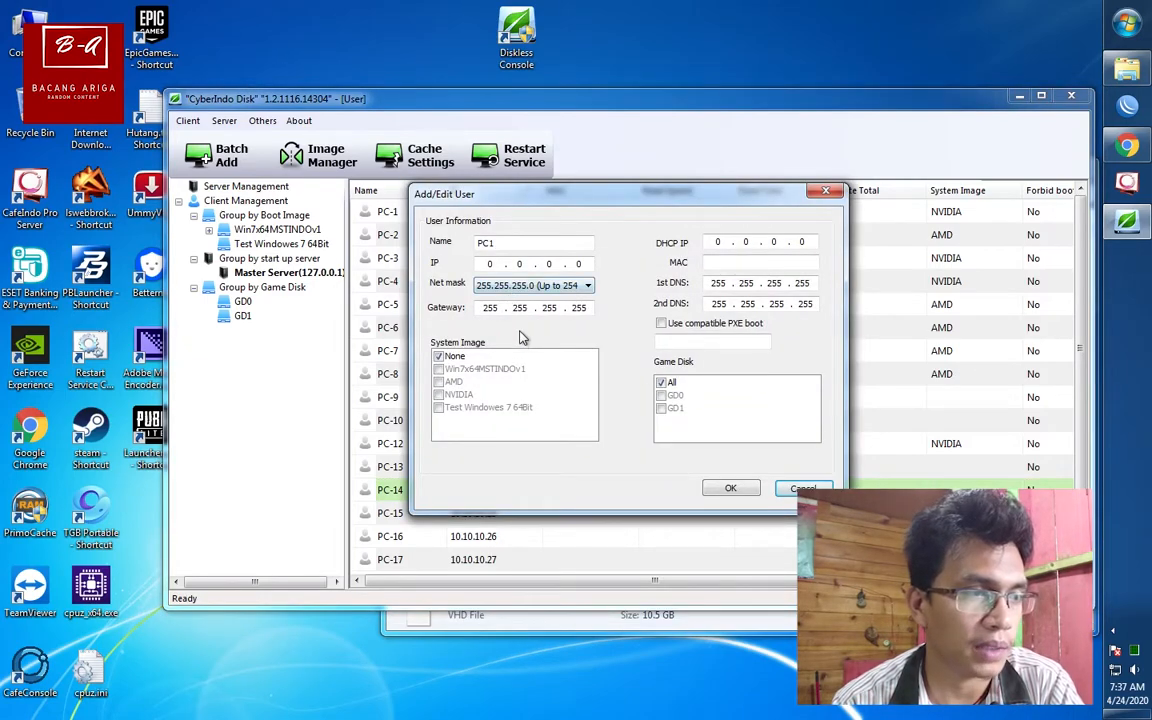
{"action": "left_click", "coordinate": [447, 357]}
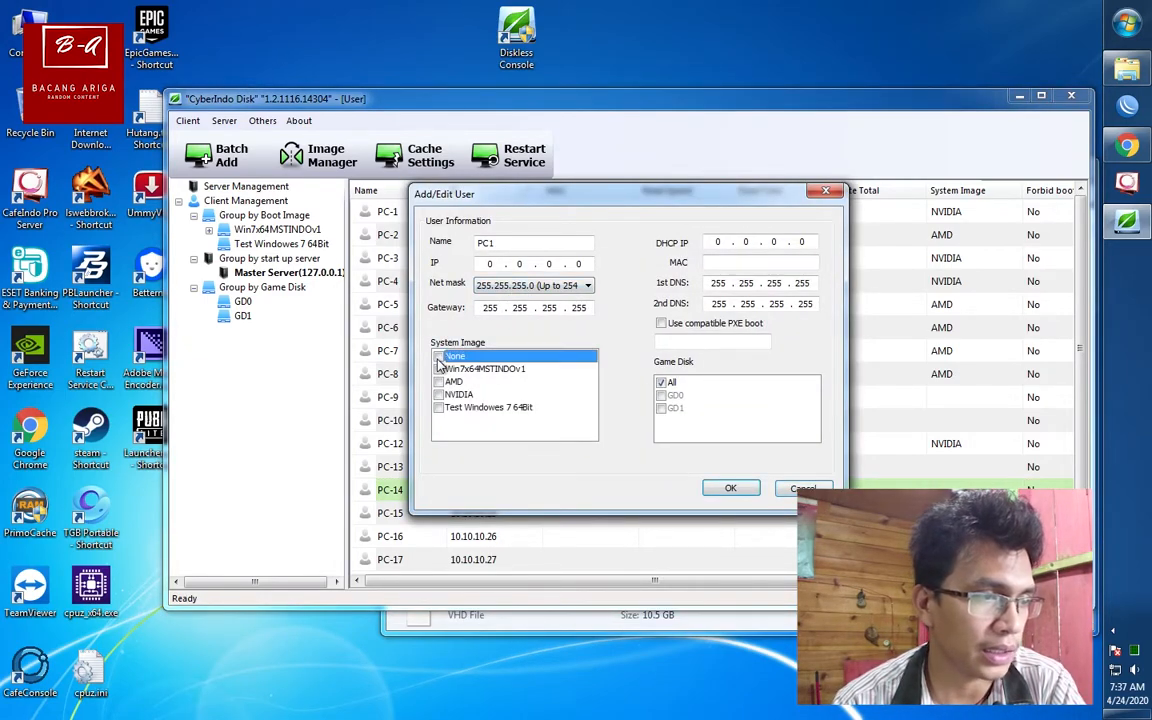
{"action": "left_click", "coordinate": [446, 414]}
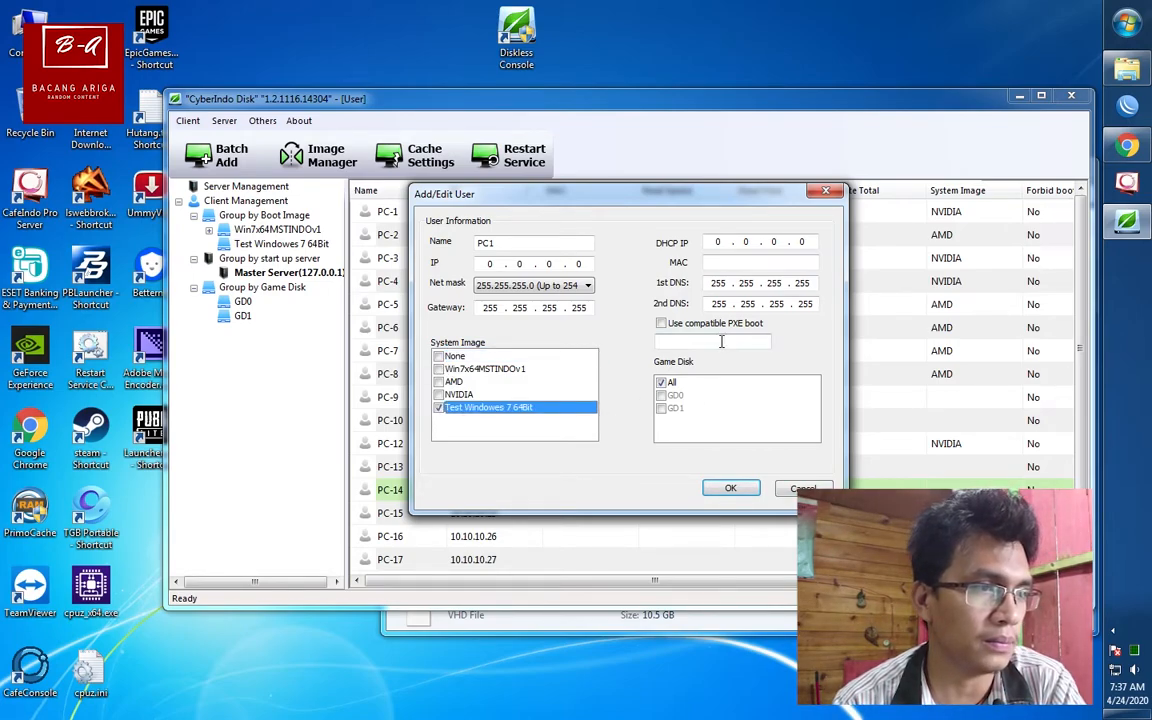
{"action": "left_click", "coordinate": [736, 490]}
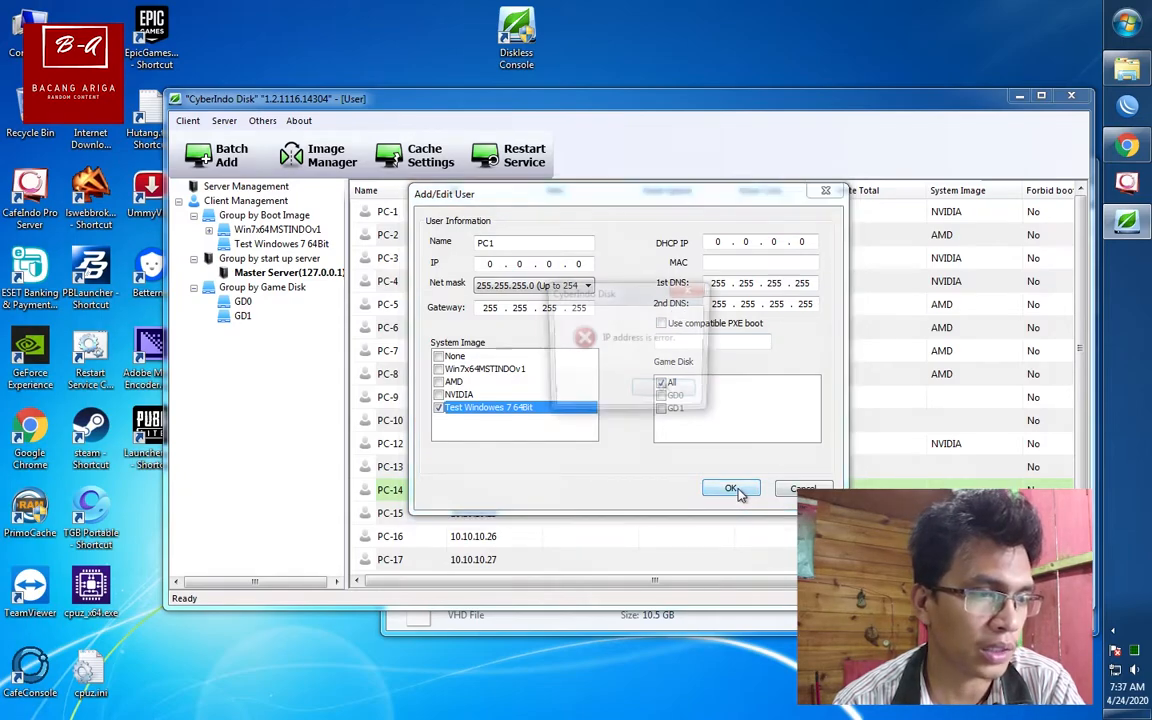
{"action": "left_click", "coordinate": [663, 390]}
Clear the new user's default IP address and name the user KODOK
{"action": "double_click", "coordinate": [586, 264]}
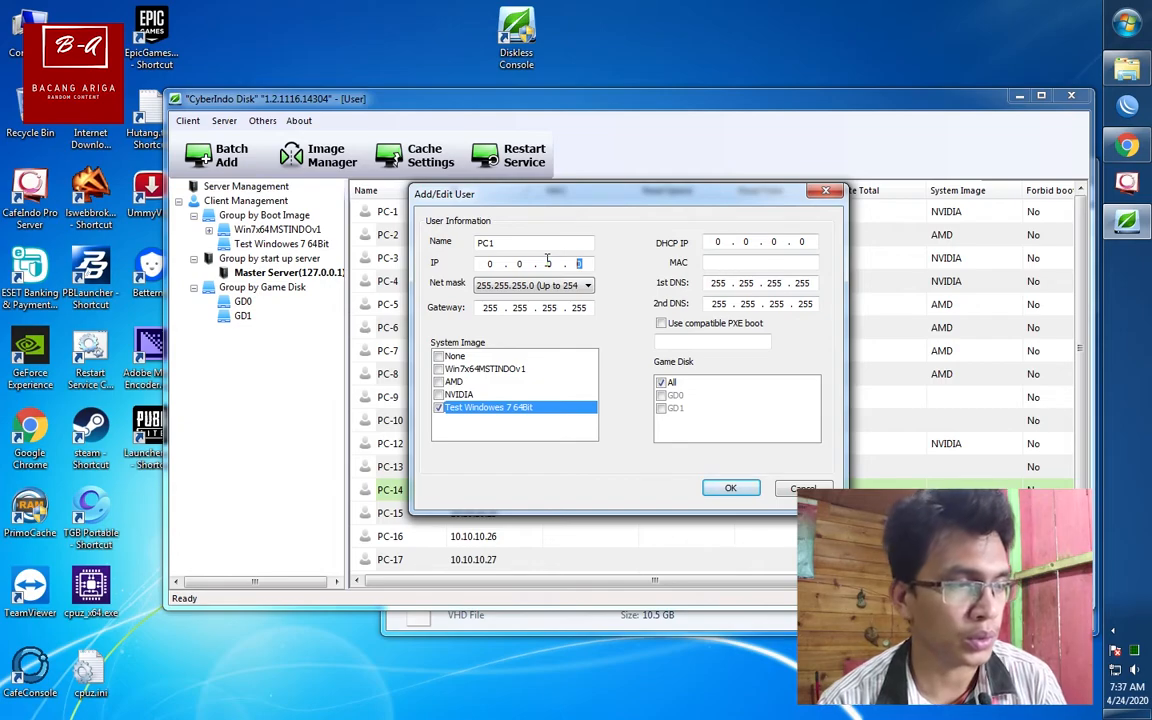
{"action": "key", "text": "BackSpace"}
{"action": "key", "text": "BackSpace"}
{"action": "key", "text": "BackSpace"}
{"action": "key", "text": "BackSpace"}
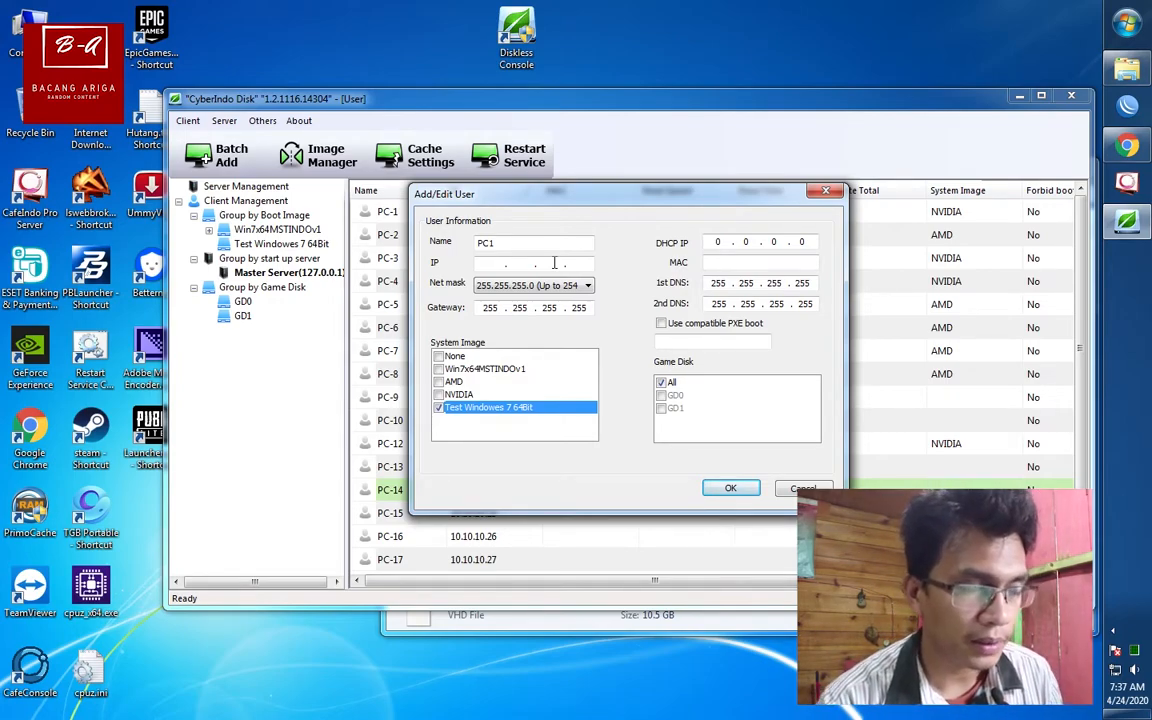
{"action": "double_click", "coordinate": [559, 243]}
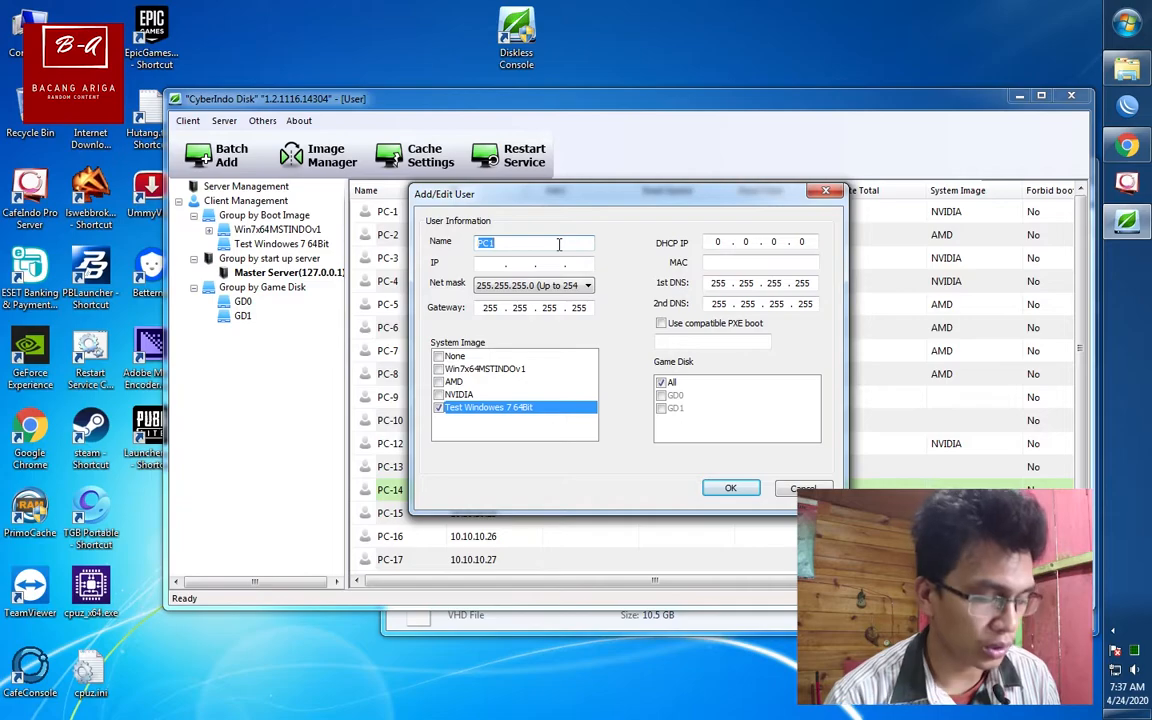
{"action": "type", "text": "KODOK"}
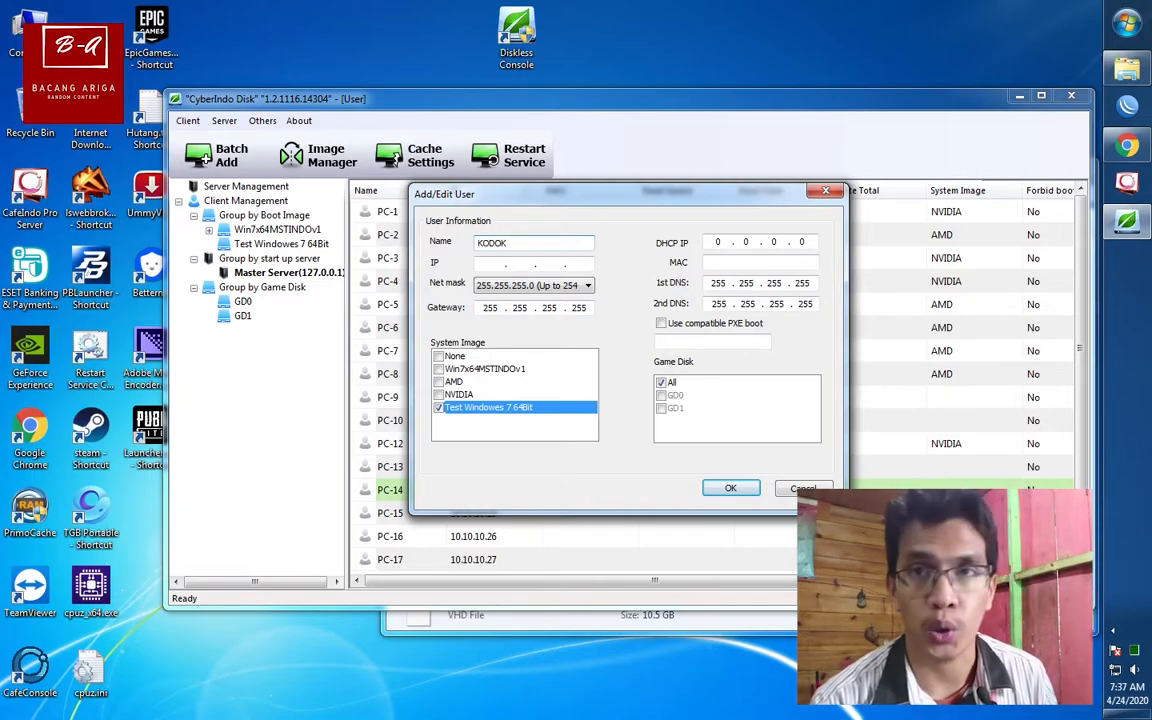
Set the KODOK user's IP address to 10.10.10.200
{"action": "left_click", "coordinate": [510, 263]}
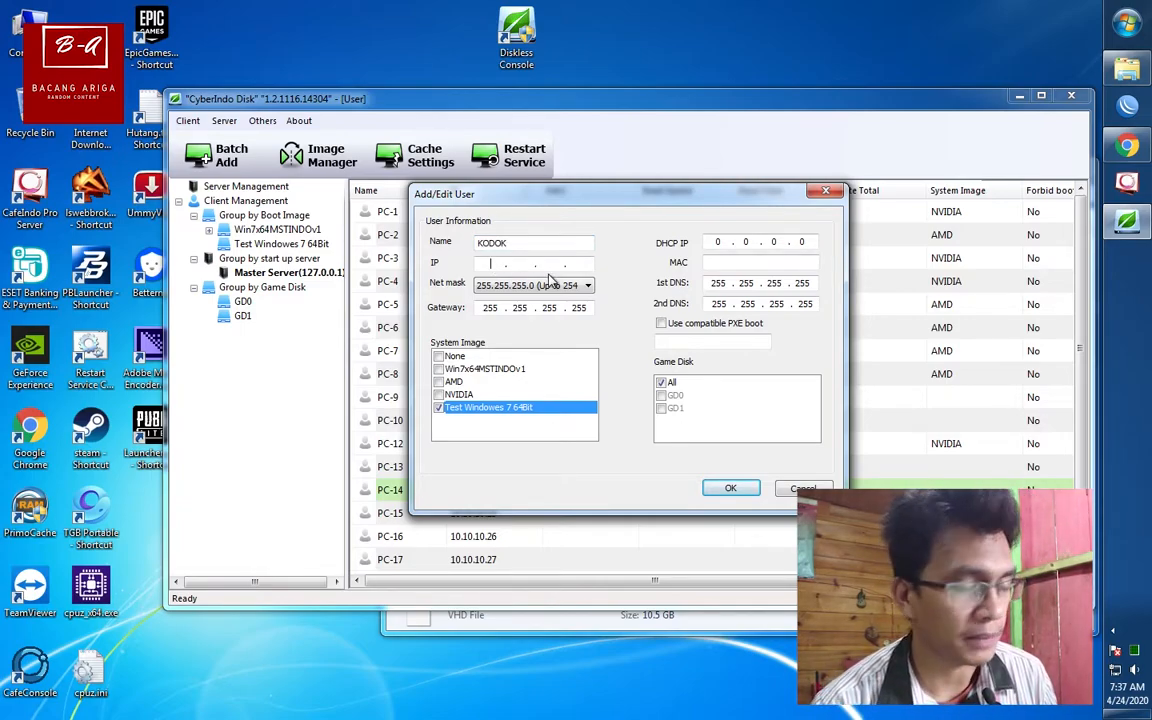
{"action": "type", "text": "10 . 10 . 10 ."}
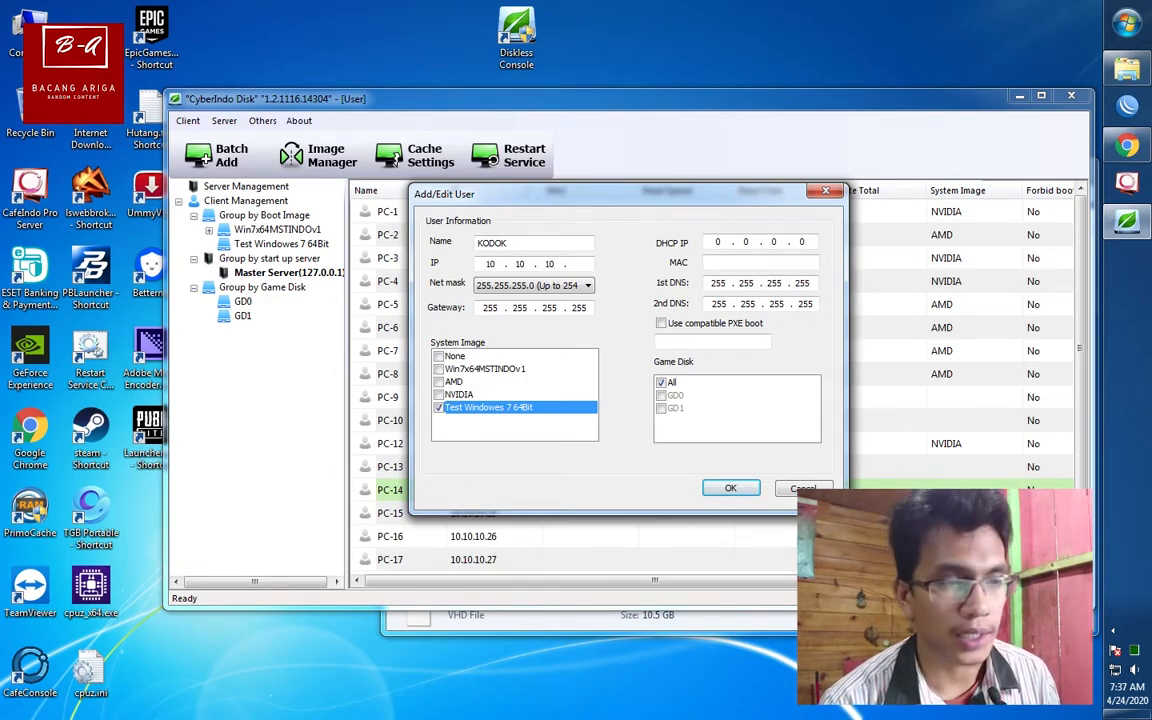
{"action": "type", "text": "100"}
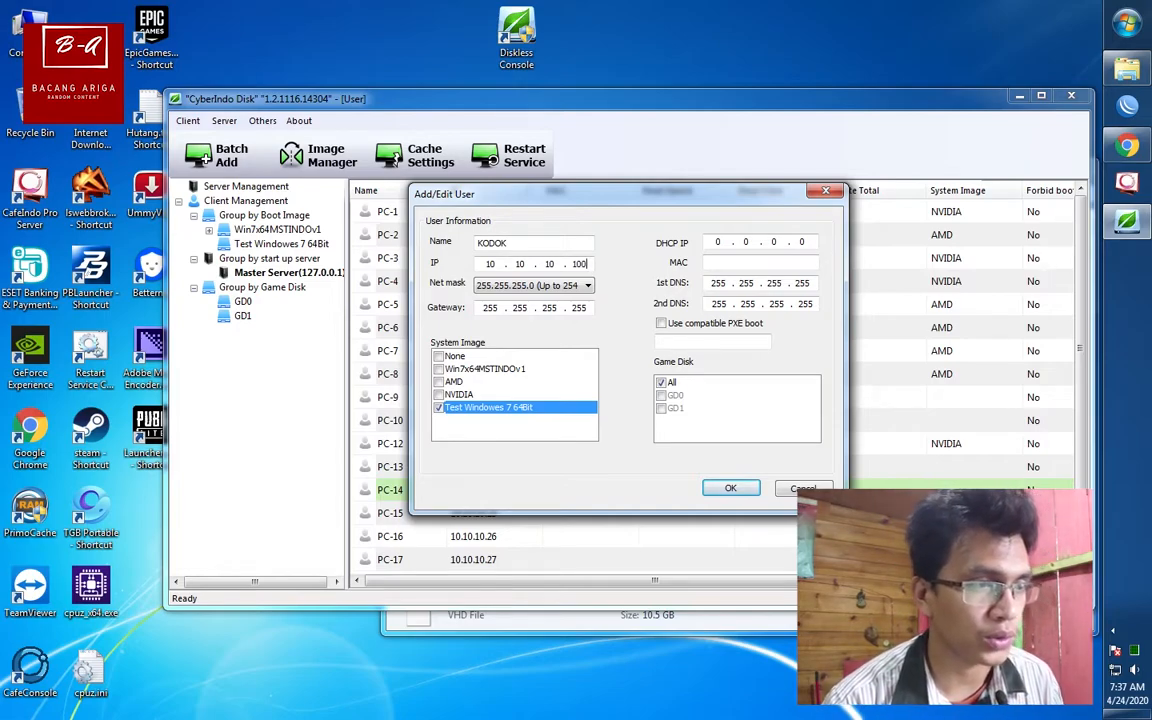
{"action": "key", "text": "BackSpace"}
{"action": "key", "text": "BackSpace"}
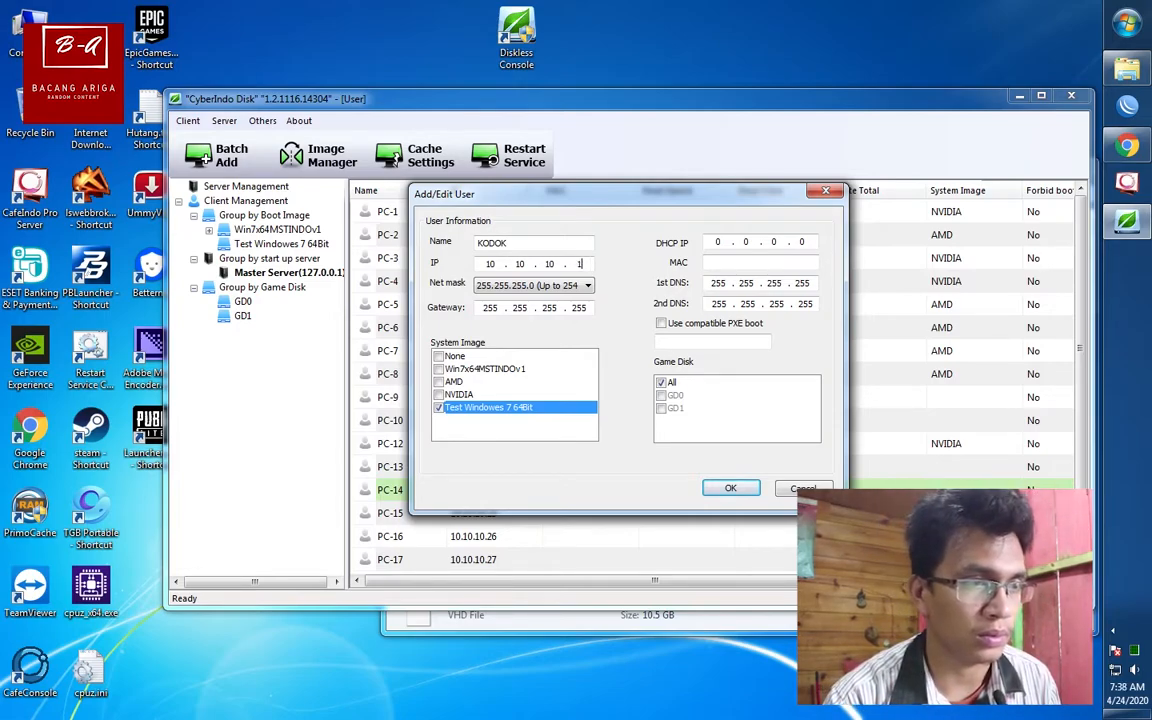
{"action": "type", "text": "00"}
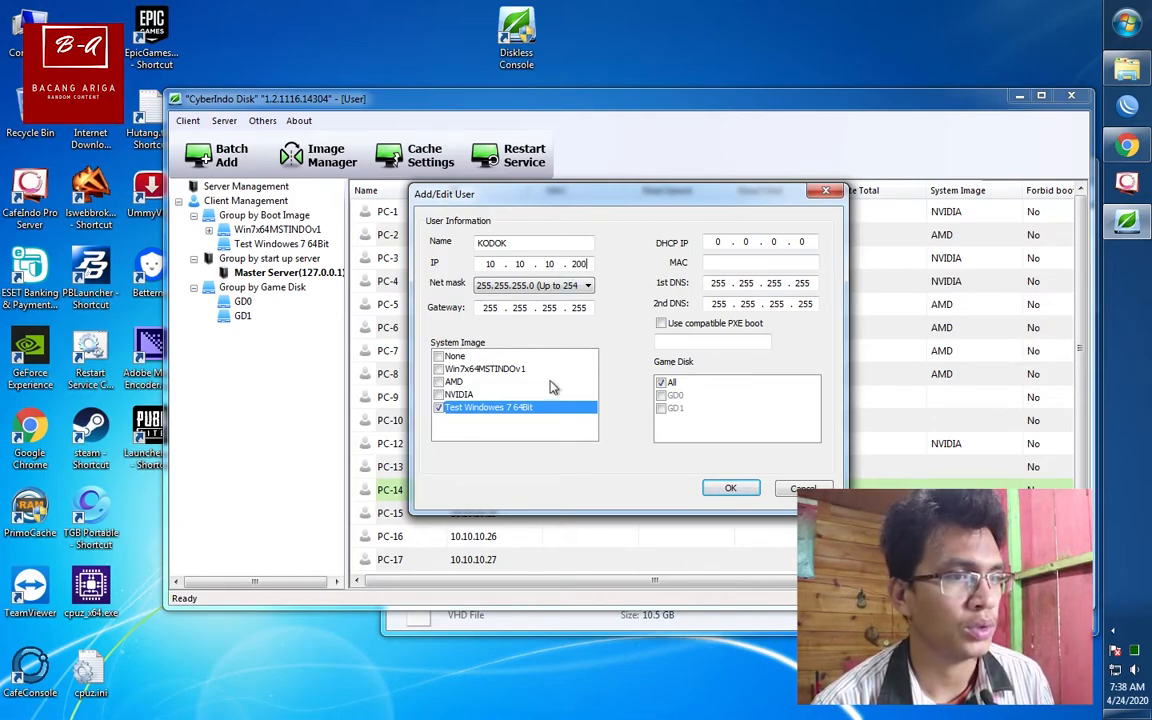
Replace the KODOK user's gateway with 10.10.10.1 and save the user, acknowledging the message
{"action": "left_click", "coordinate": [586, 308]}
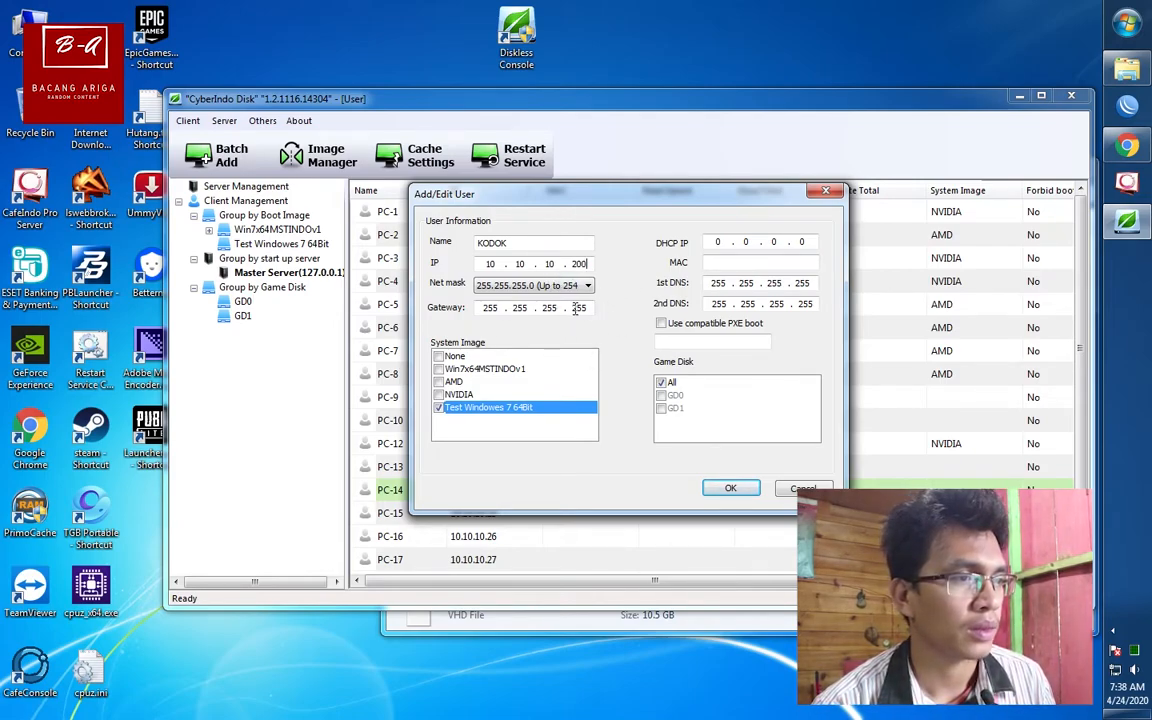
{"action": "key", "text": "BackSpace"}
{"action": "key", "text": "BackSpace"}
{"action": "key", "text": "BackSpace"}
{"action": "key", "text": "BackSpace"}
{"action": "key", "text": "BackSpace"}
{"action": "key", "text": "BackSpace"}
{"action": "key", "text": "BackSpace"}
{"action": "key", "text": "BackSpace"}
{"action": "key", "text": "BackSpace"}
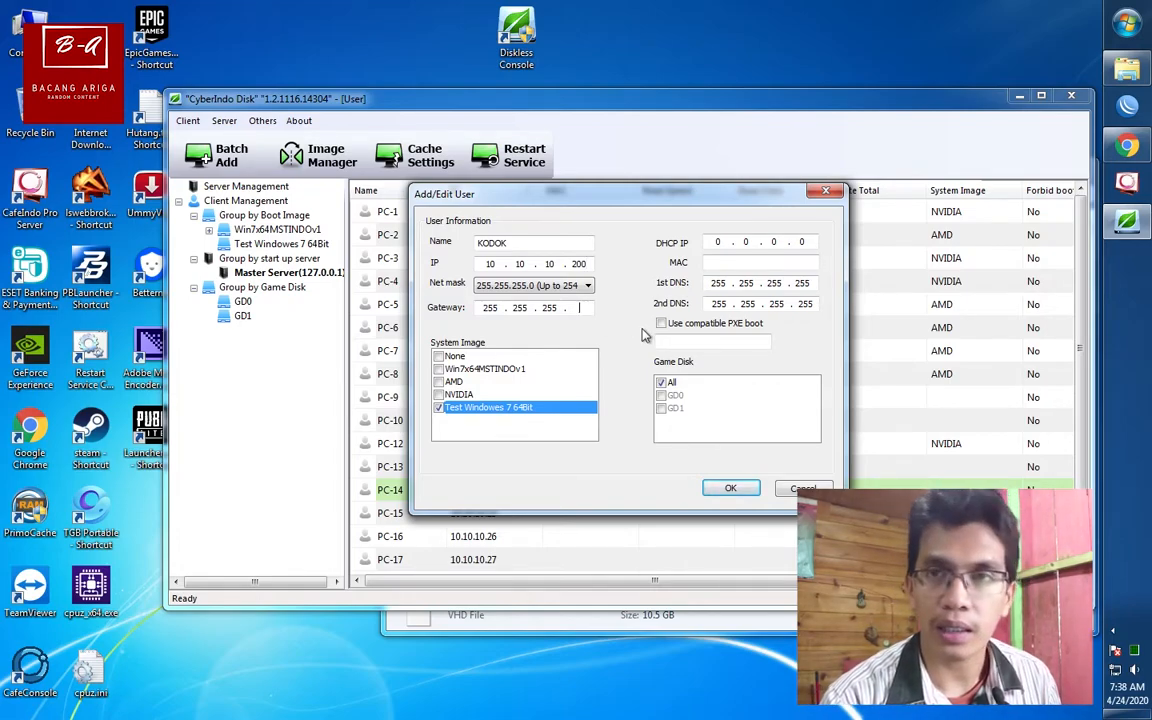
{"action": "key", "text": "BackSpace"}
{"action": "key", "text": "BackSpace"}
{"action": "key", "text": "BackSpace"}
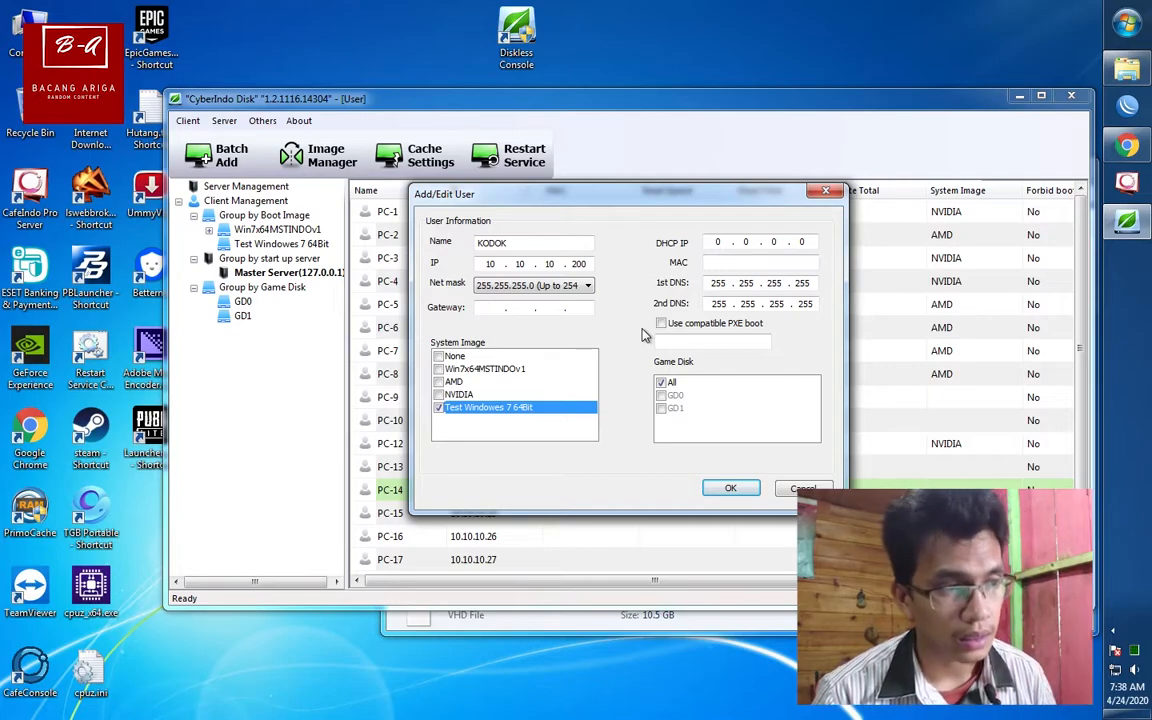
{"action": "type", "text": "10.10.10.1"}
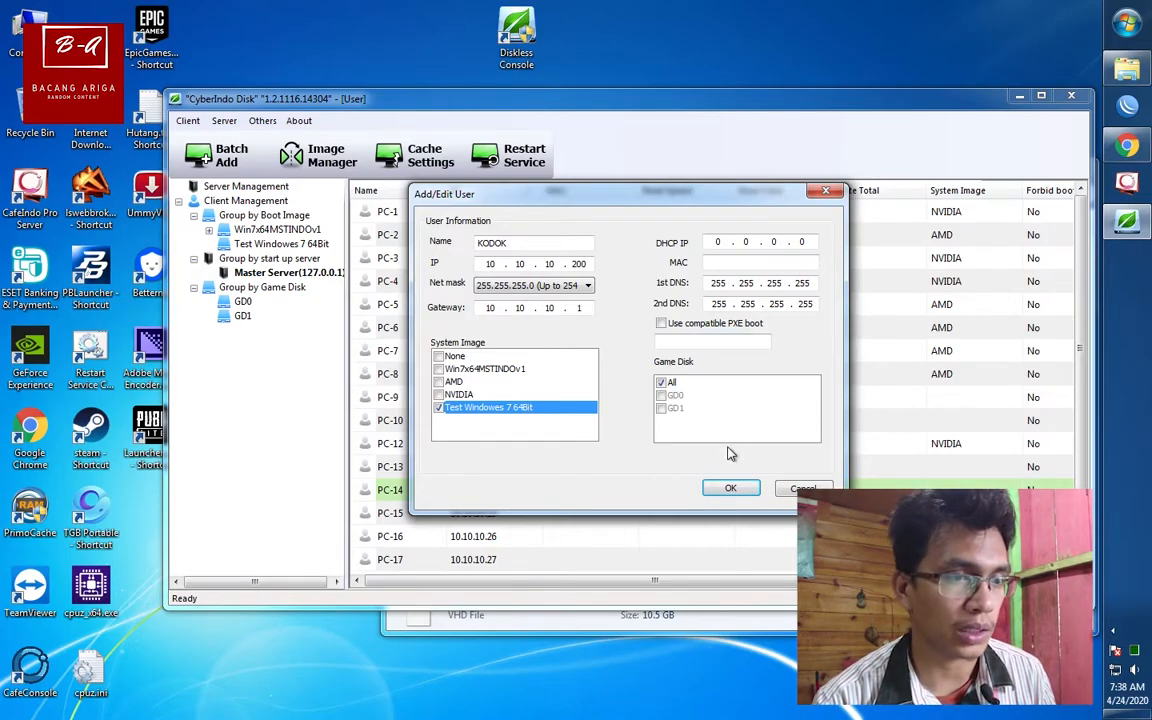
{"action": "left_click", "coordinate": [731, 490]}
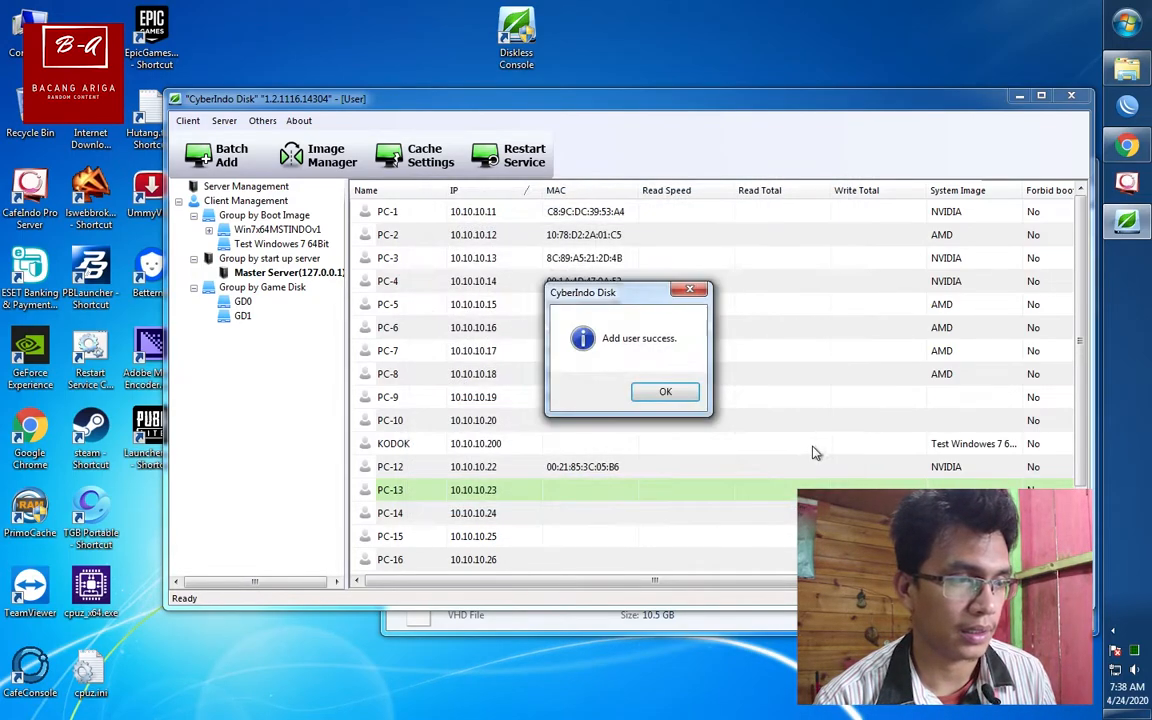
{"action": "left_click", "coordinate": [664, 395]}
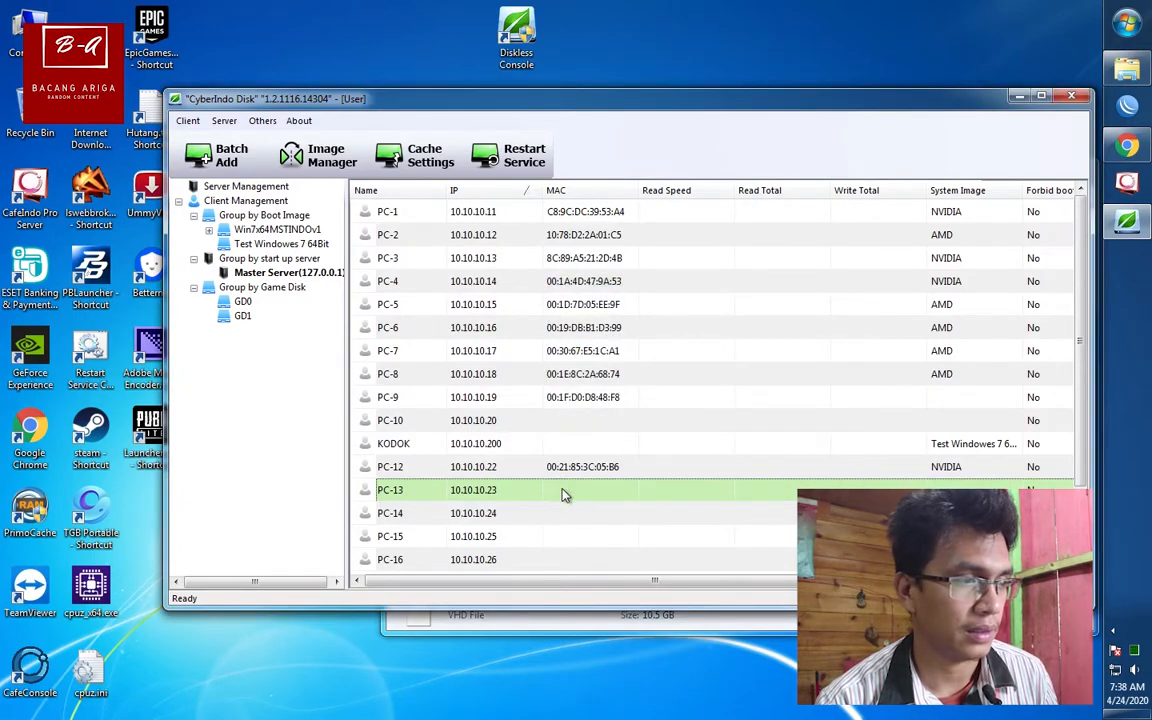
Start adding another user from the KODOK entry in the client list and name it JANGKRIK
{"action": "left_click", "coordinate": [395, 447]}
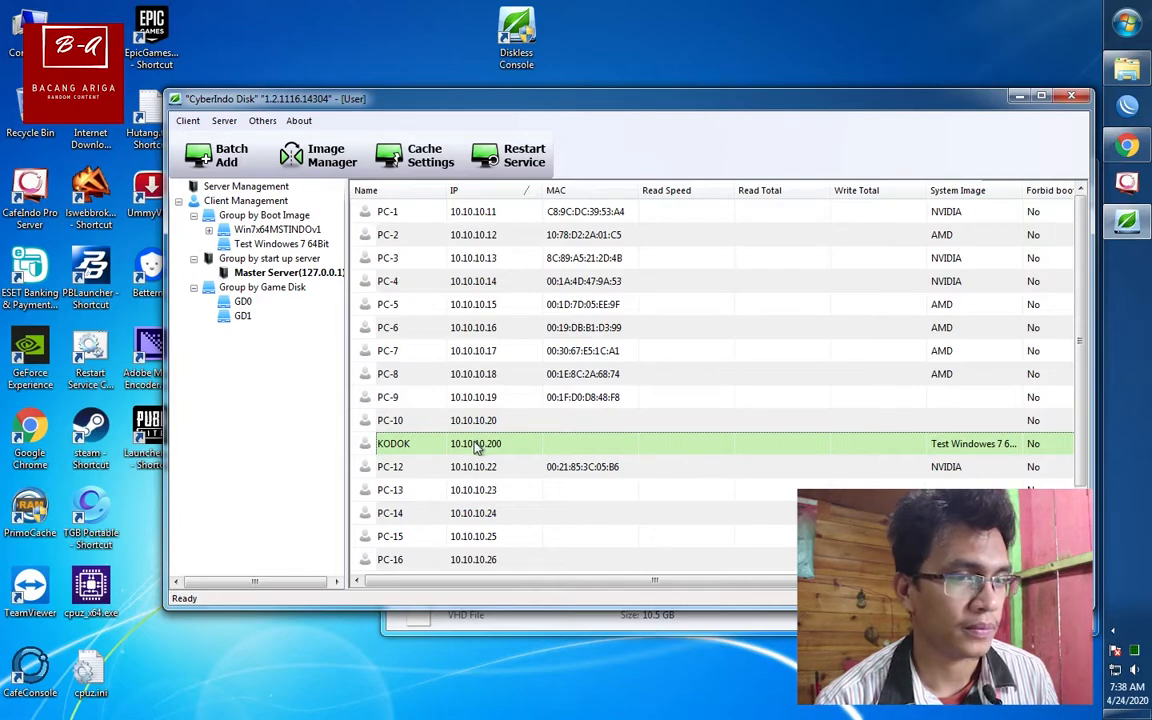
{"action": "right_click", "coordinate": [548, 449]}
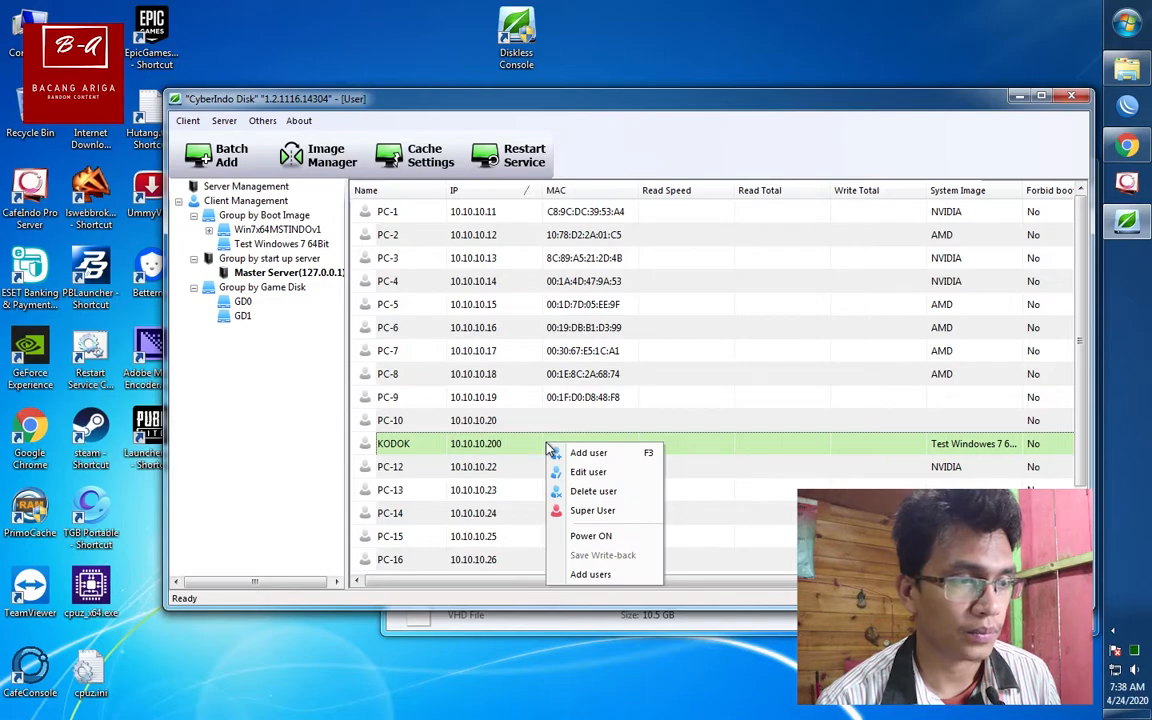
{"action": "left_click", "coordinate": [588, 453]}
{"action": "left_click_drag", "start_coordinate": [520, 243], "coordinate": [479, 243]}
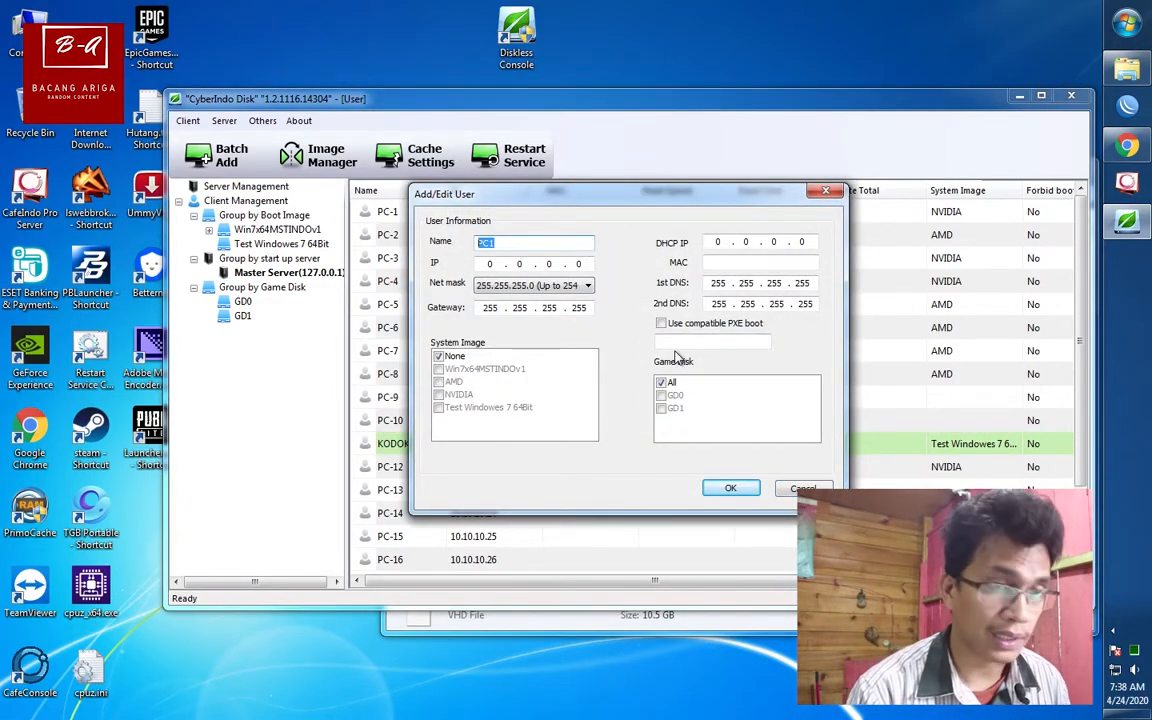
{"action": "type", "text": "JANGKRIK"}
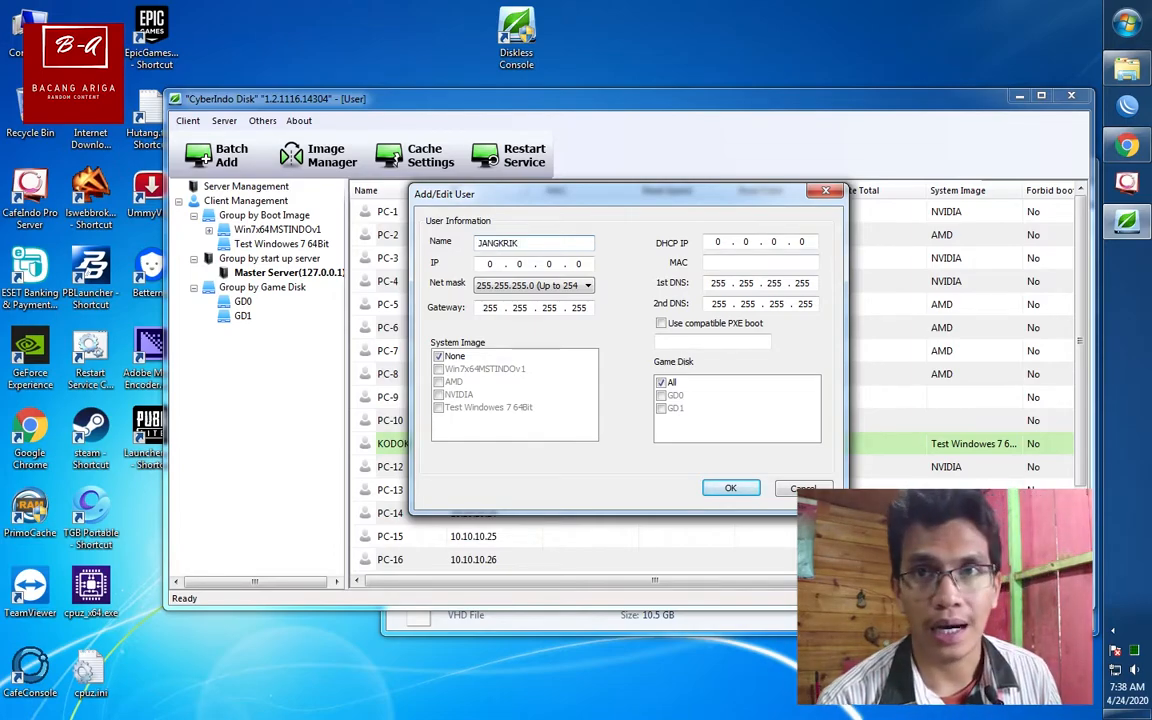
Set the JANGKRIK user's IP address to 10.10.10.201
{"action": "key", "text": "Tab"}
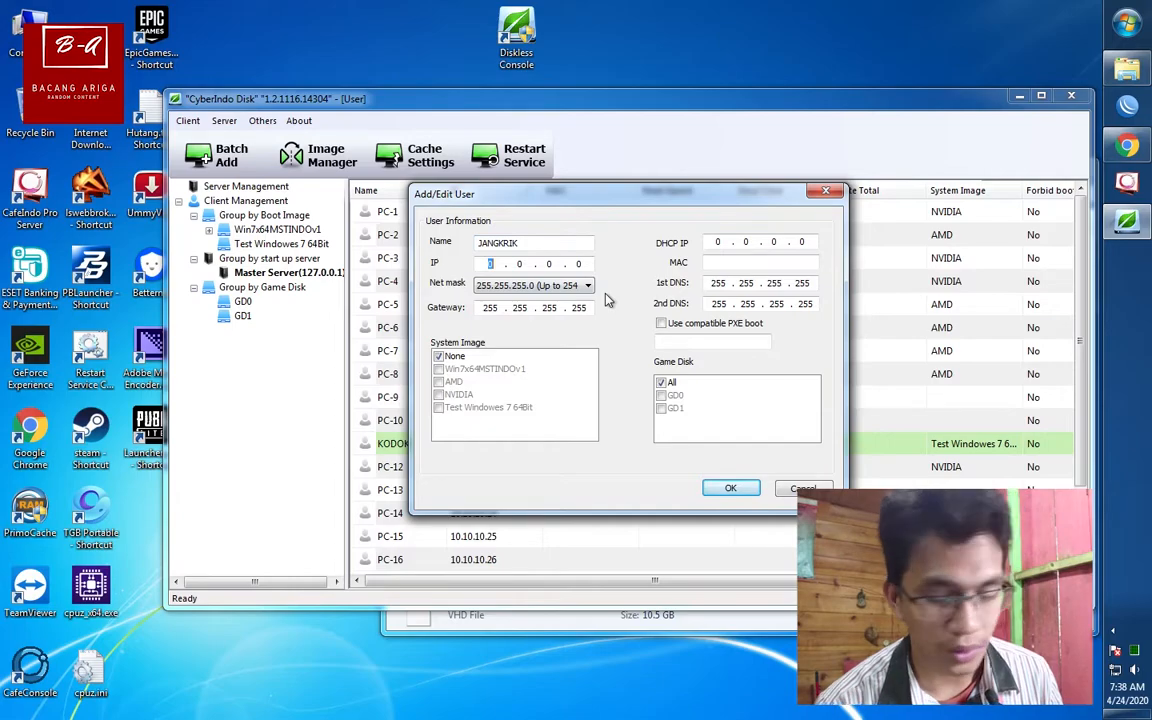
{"action": "type", "text": "10 . "}
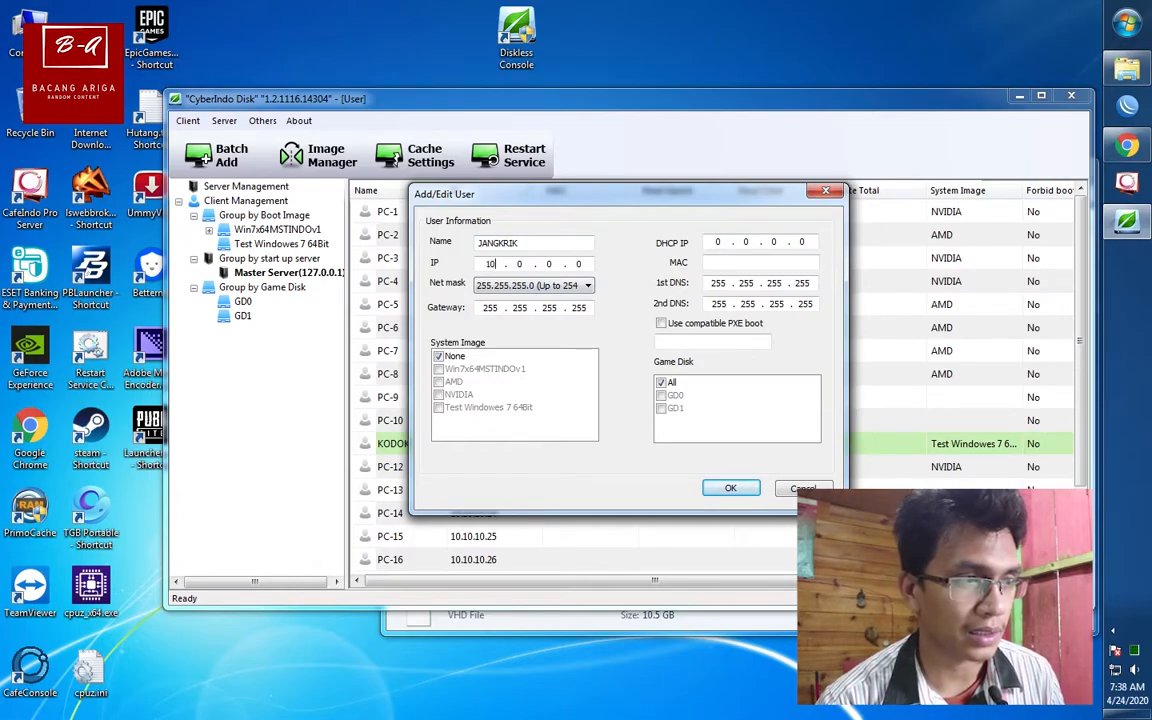
{"action": "type", "text": "10 . 10 . "}
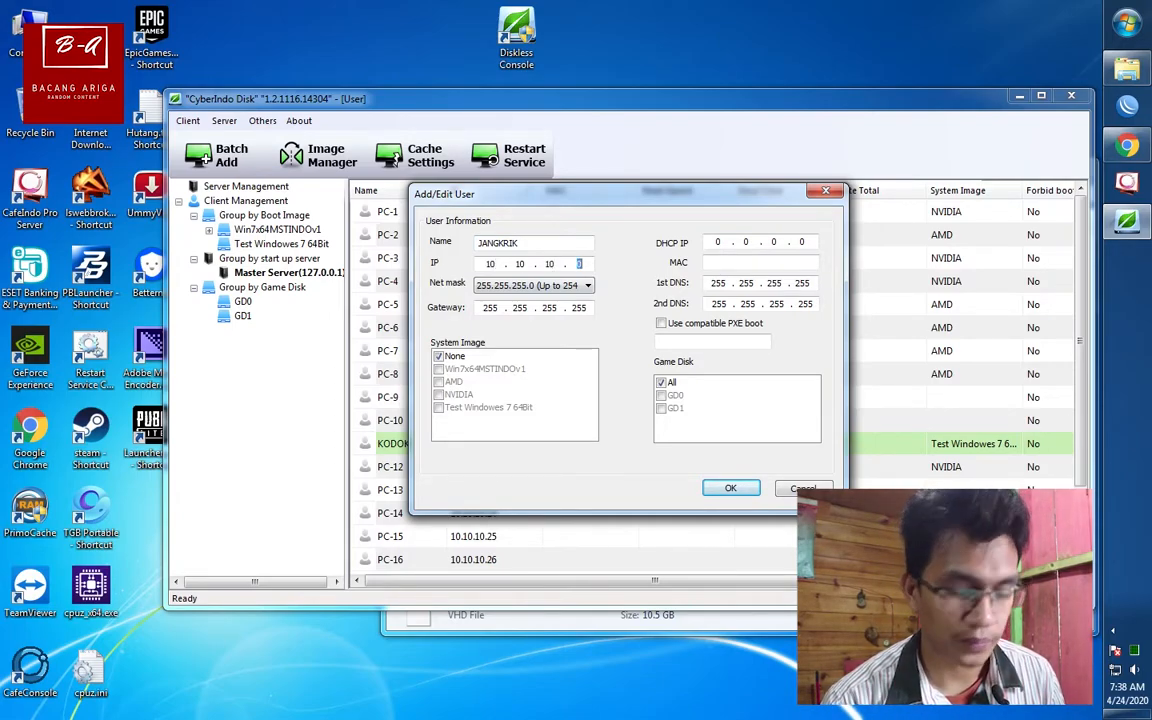
{"action": "type", "text": "221"}
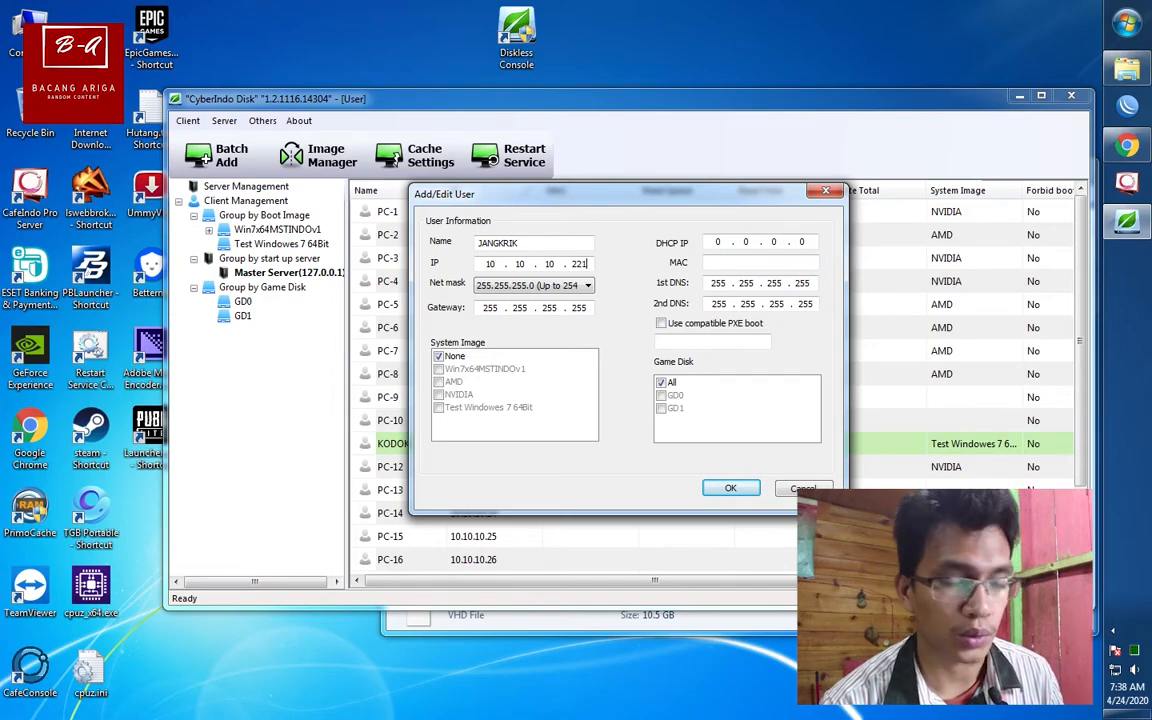
{"action": "key", "text": "BackSpace"}
{"action": "key", "text": "BackSpace"}
{"action": "type", "text": "01"}
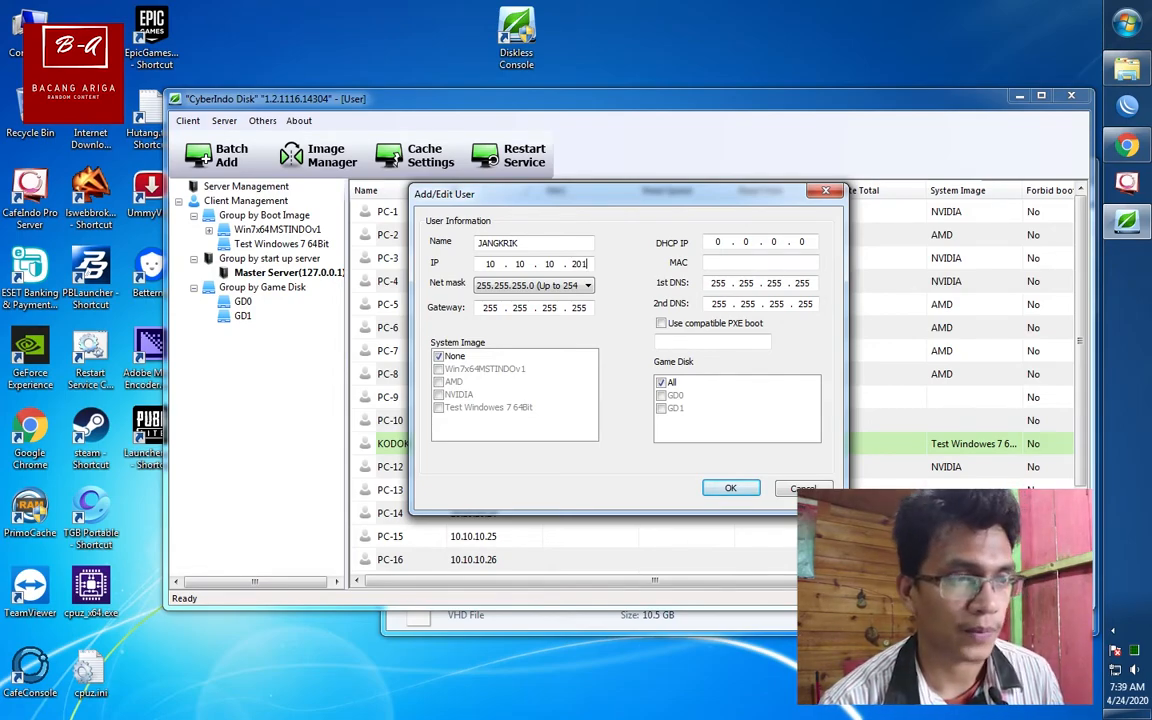
Replace the JANGKRIK user's gateway with 10.10.10.1
{"action": "left_click", "coordinate": [589, 309]}
{"action": "key", "text": "BackSpace"}
{"action": "key", "text": "BackSpace"}
{"action": "key", "text": "BackSpace"}
{"action": "key", "text": "BackSpace"}
{"action": "key", "text": "BackSpace"}
{"action": "key", "text": "BackSpace"}
{"action": "key", "text": "BackSpace"}
{"action": "key", "text": "BackSpace"}
{"action": "key", "text": "BackSpace"}
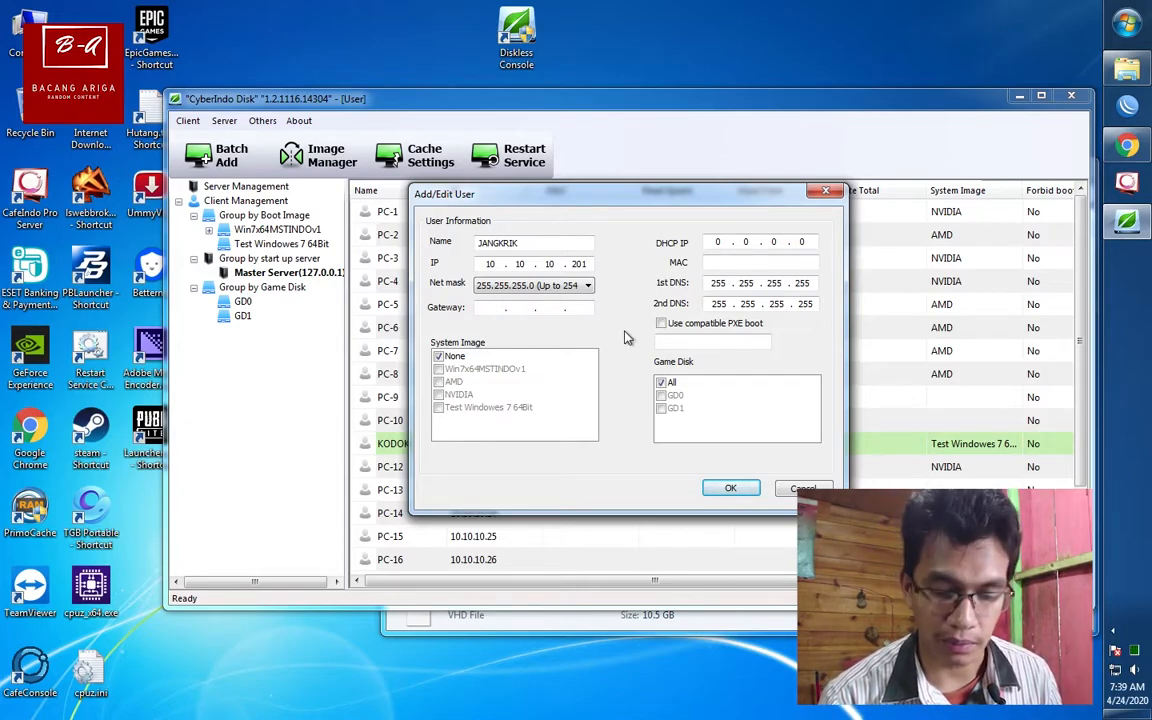
{"action": "type", "text": "10 . 10 . 10 . 1"}
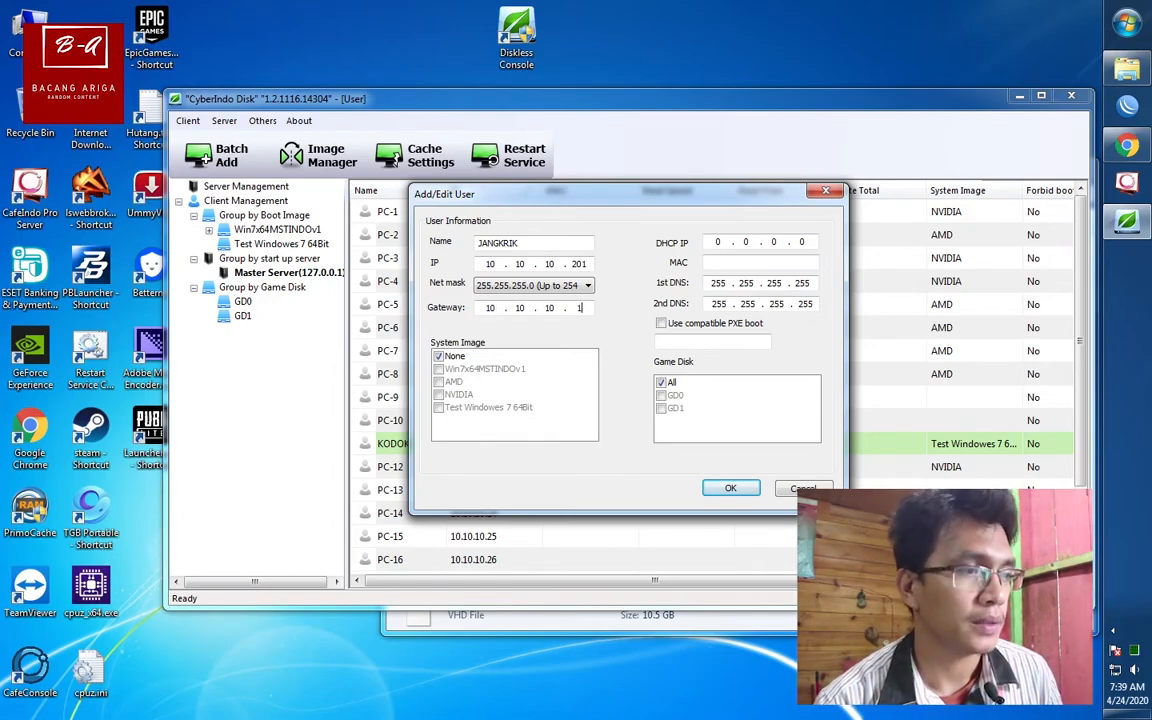
Assign Test Windowes 7 64Bit instead of None as JANGKRIK's system image and save the user
{"action": "left_click", "coordinate": [444, 358]}
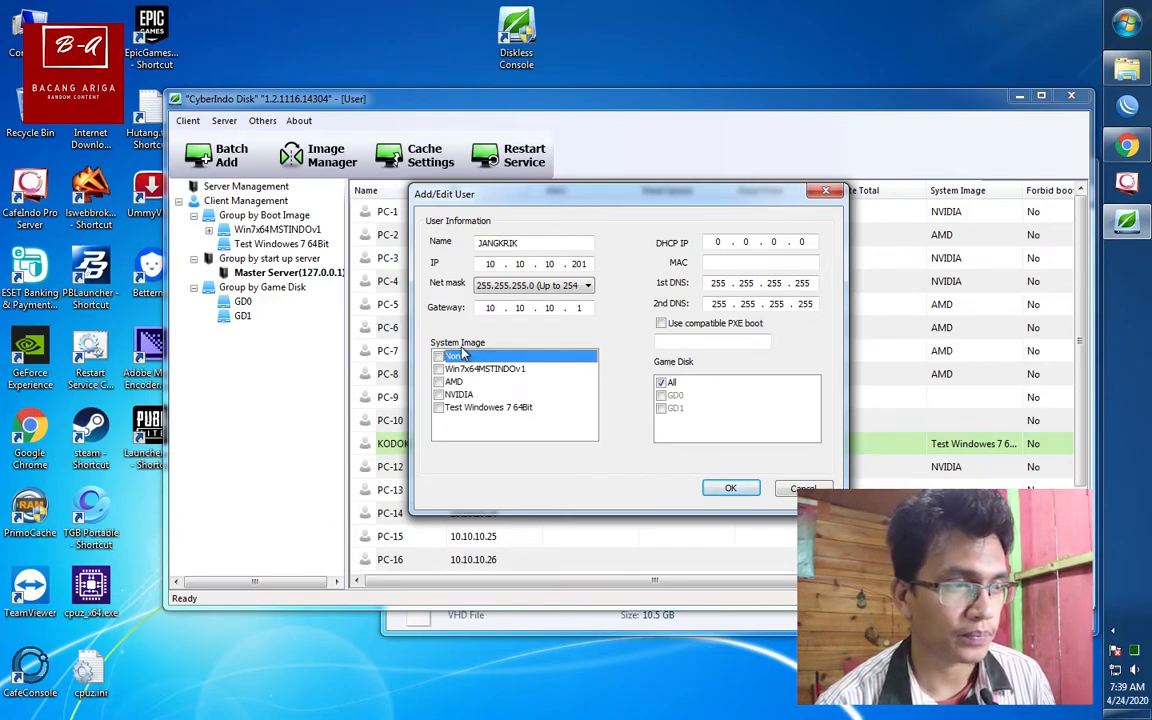
{"action": "left_click", "coordinate": [480, 409]}
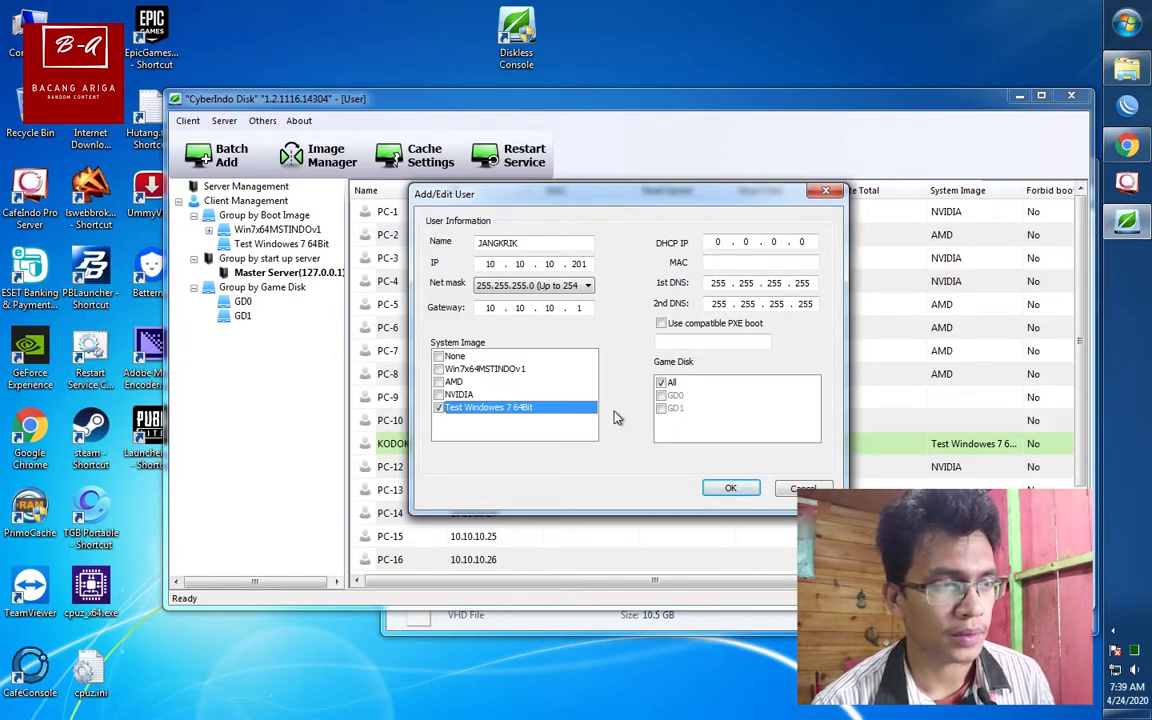
{"action": "left_click", "coordinate": [727, 489]}
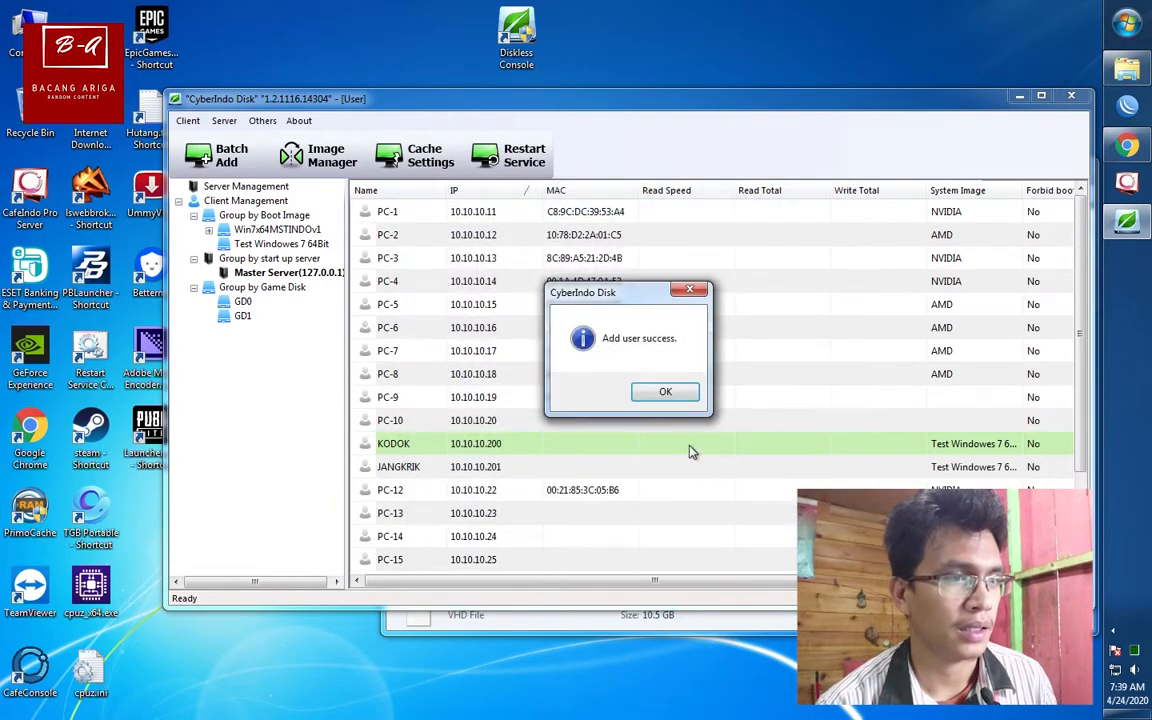
{"action": "left_click", "coordinate": [664, 392]}
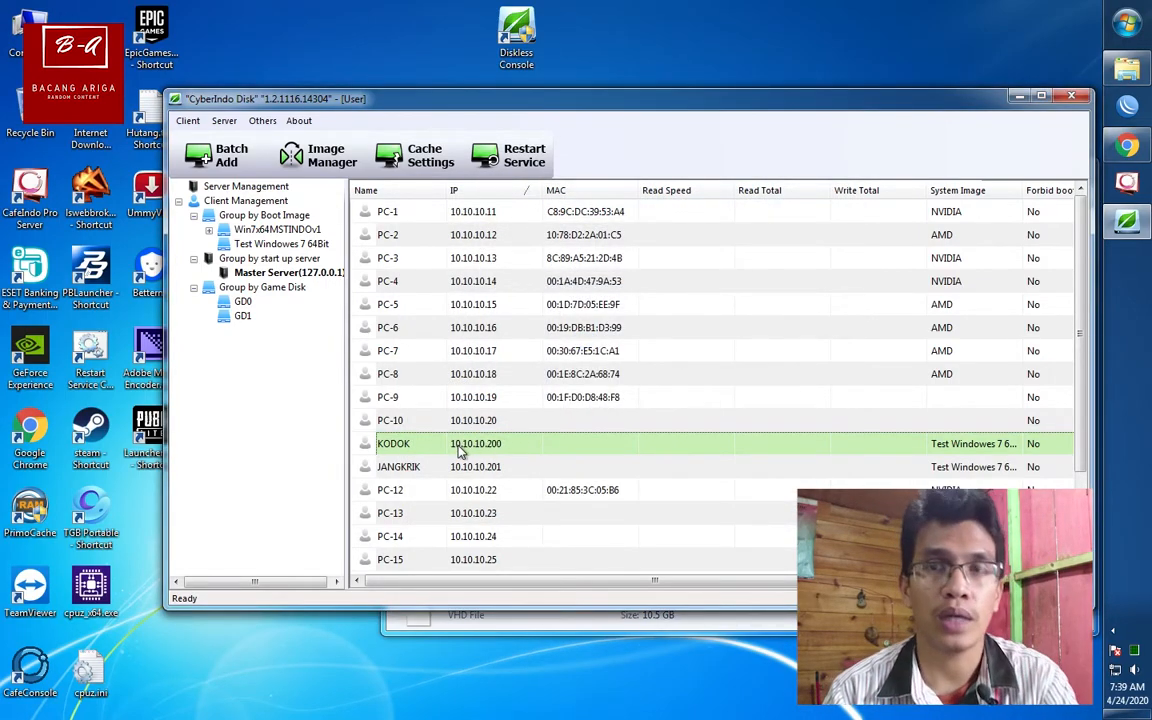
Compare the KODOK and JANGKRIK entries in the client list, ending with KODOK selected
{"action": "left_click", "coordinate": [405, 466]}
{"action": "left_click", "coordinate": [406, 450]}
{"action": "left_click", "coordinate": [404, 468]}
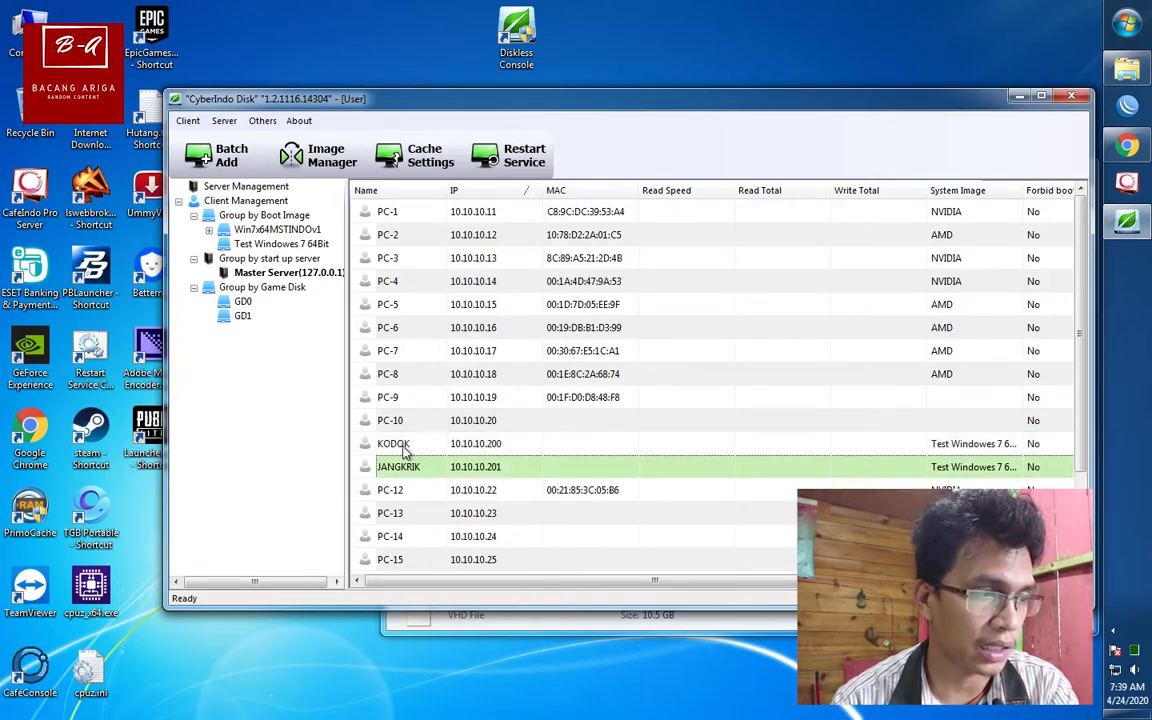
{"action": "left_click", "coordinate": [405, 446]}
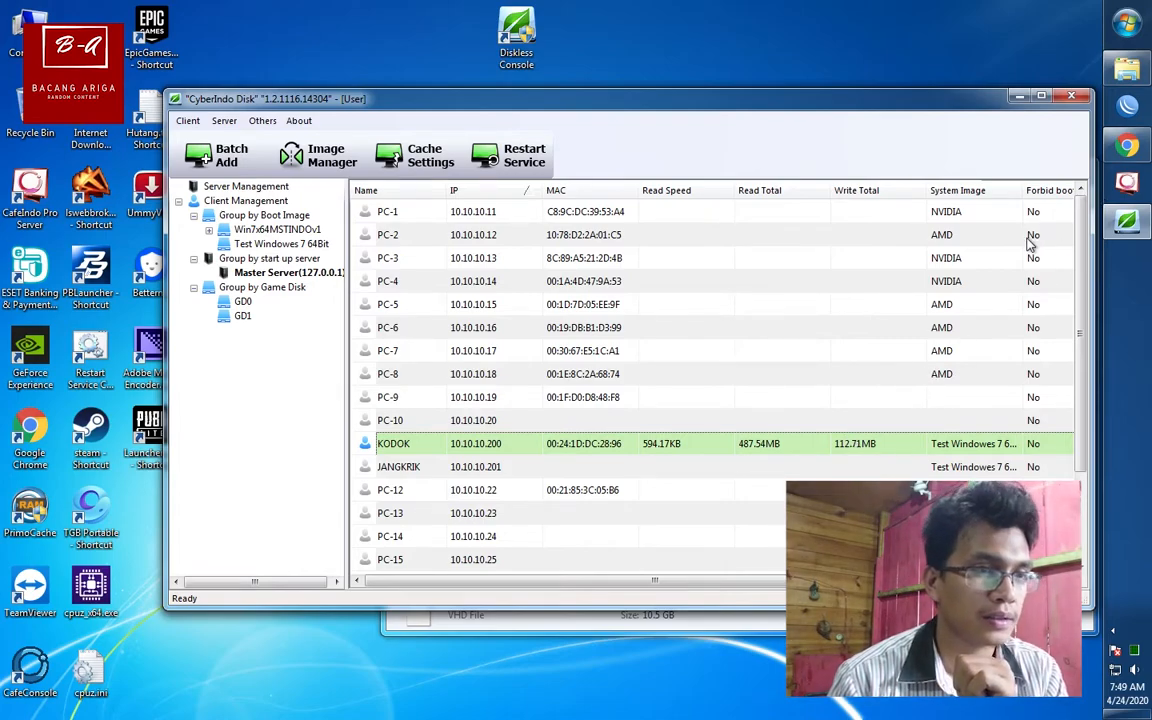
Switch to Windows Explorer, inspect the 10.10.10.200 cache files on the WriteBack (F:) drive and return to CyberIndo Disk
{"action": "left_click", "coordinate": [1129, 71]}
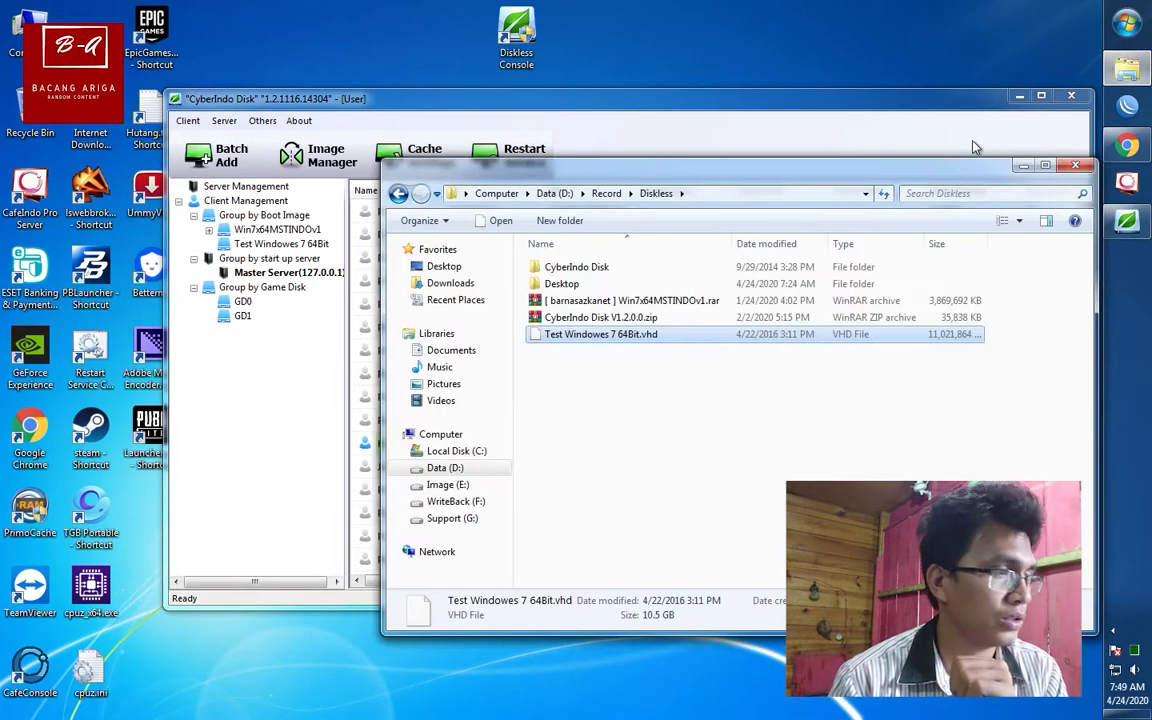
{"action": "left_click", "coordinate": [462, 502]}
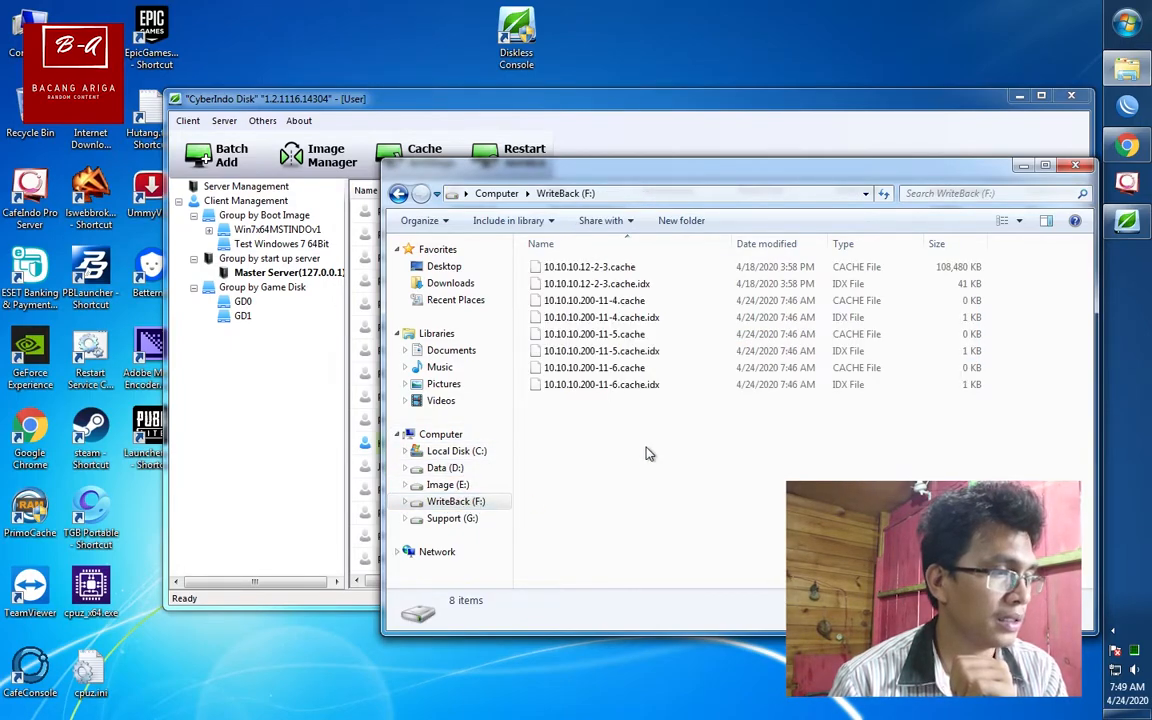
{"action": "left_click_drag", "start_coordinate": [598, 392], "coordinate": [596, 298]}
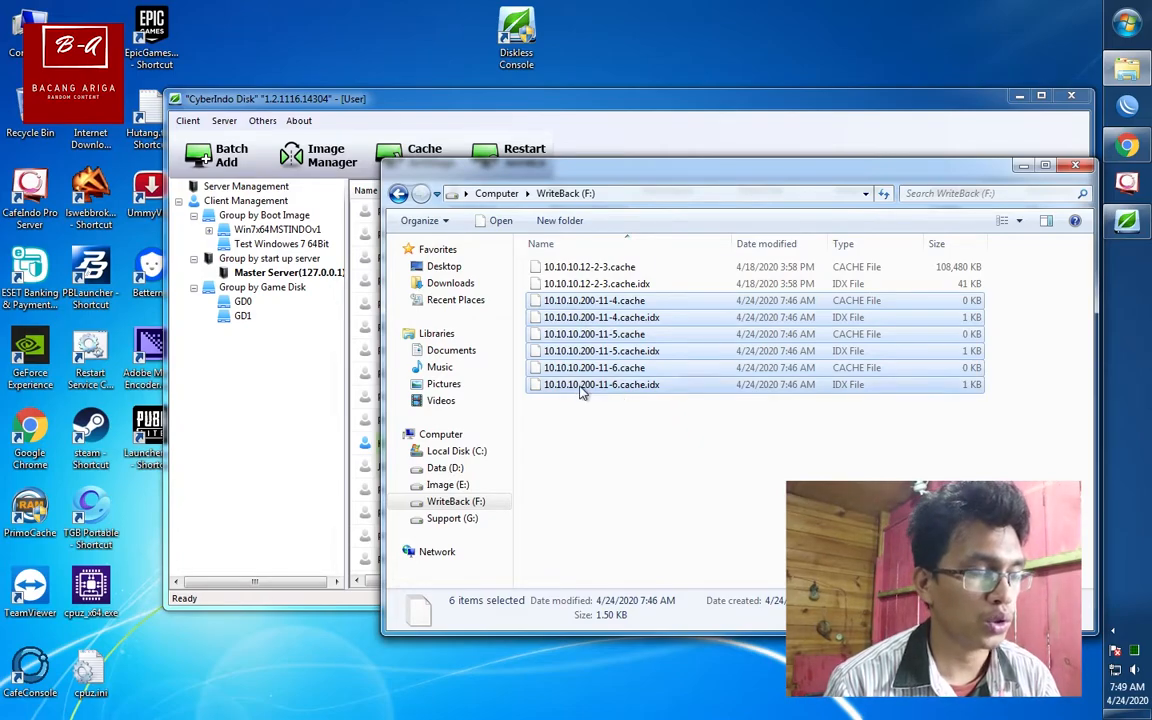
{"action": "left_click", "coordinate": [689, 110]}
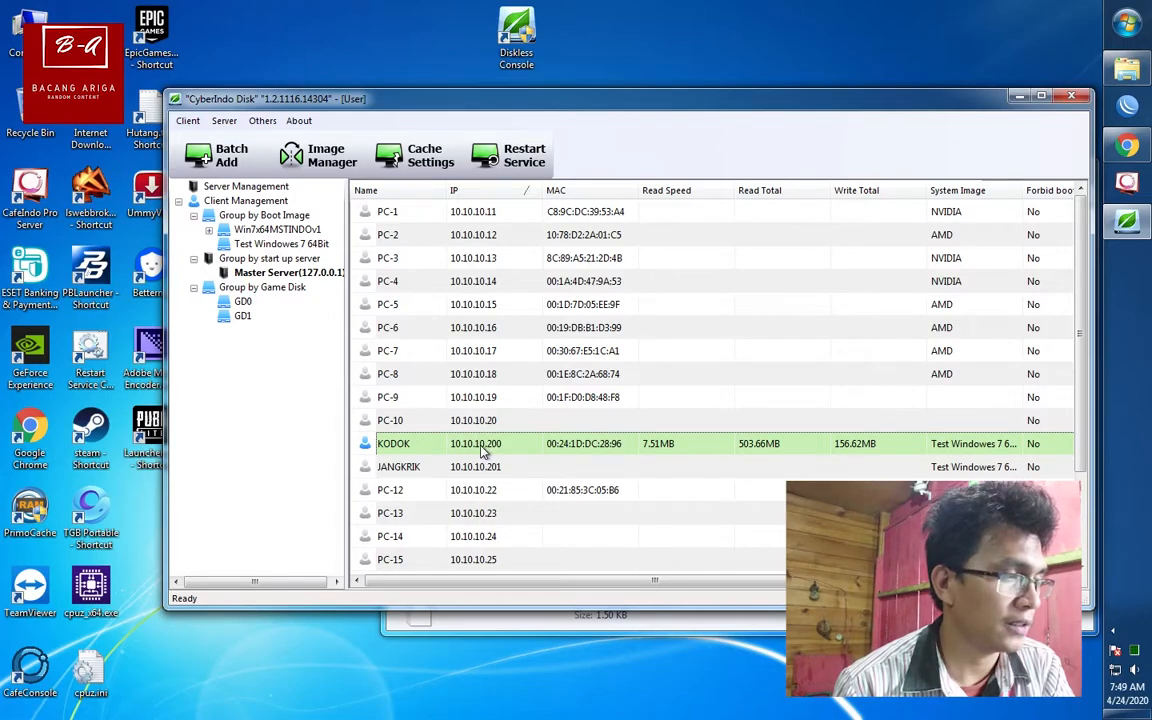